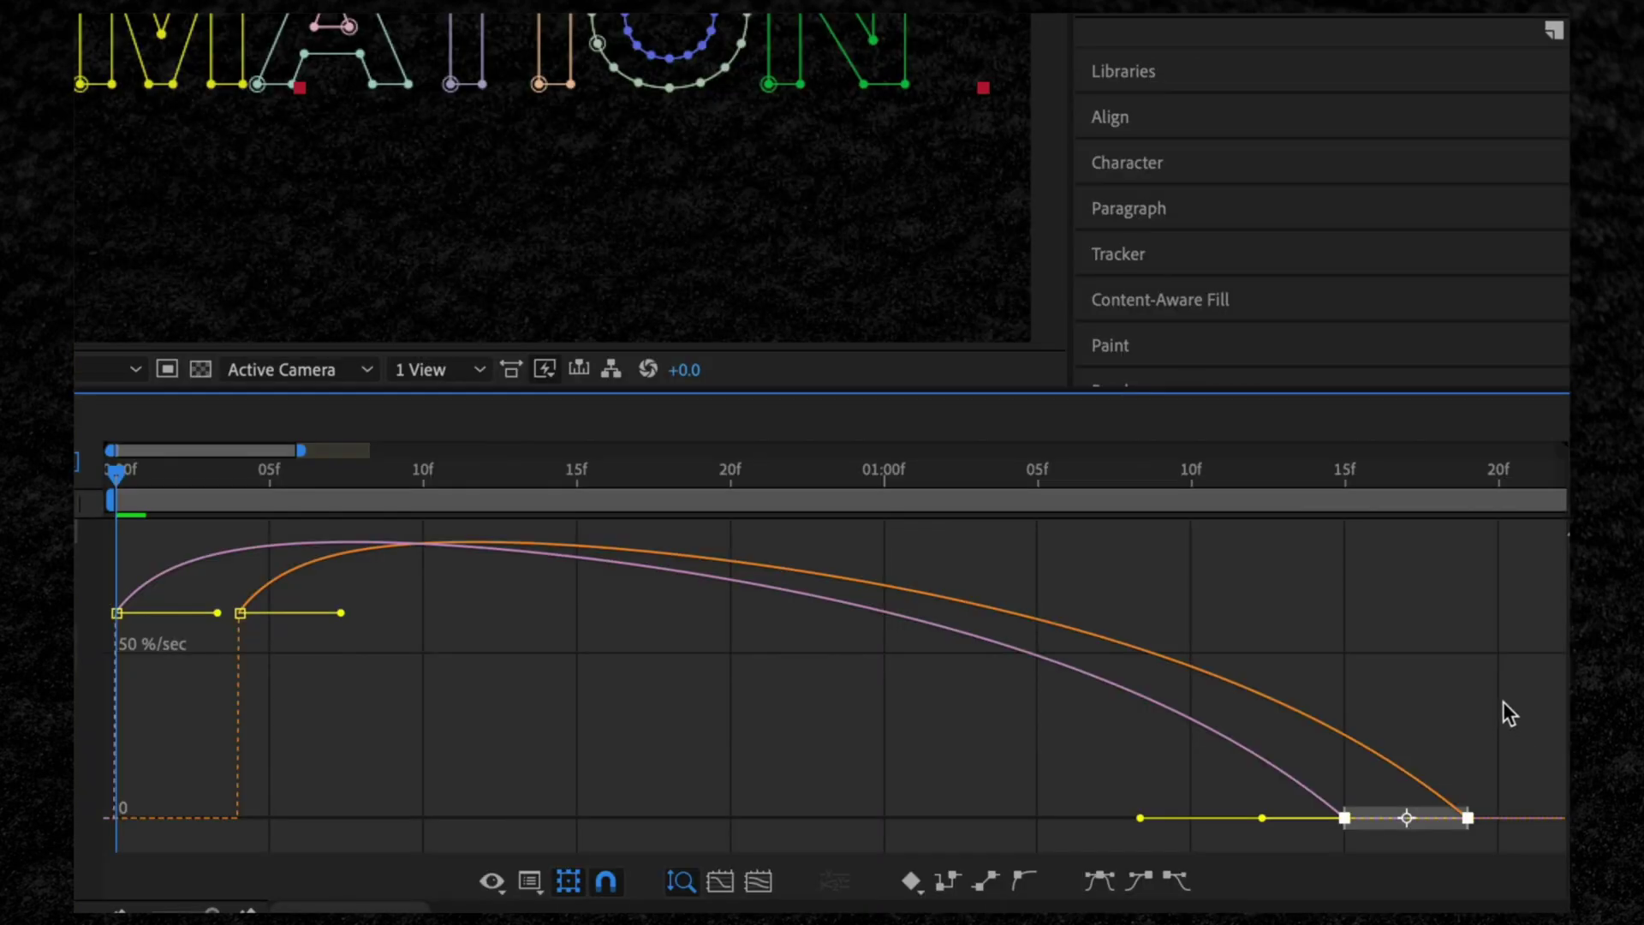
drag(1508, 712, 609, 825)
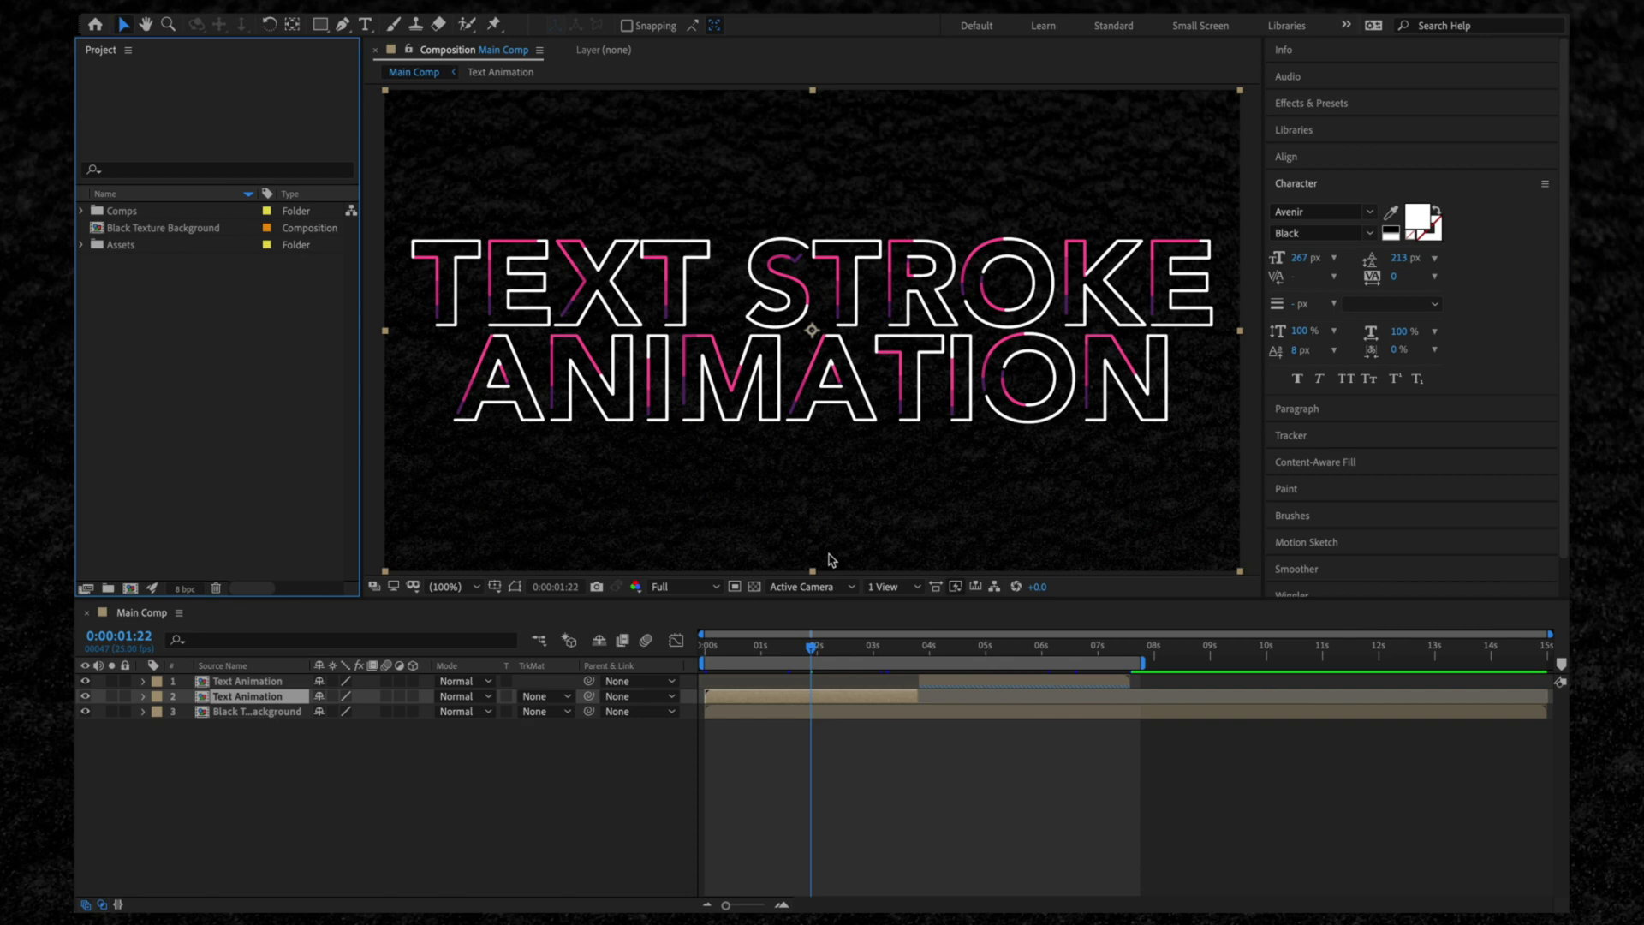
Create a 1920 x 1080, 25 fps, 15-second composition named TEXT STROKE ANIMATION and place the Black Texture Background in it
key(ctrl+n)
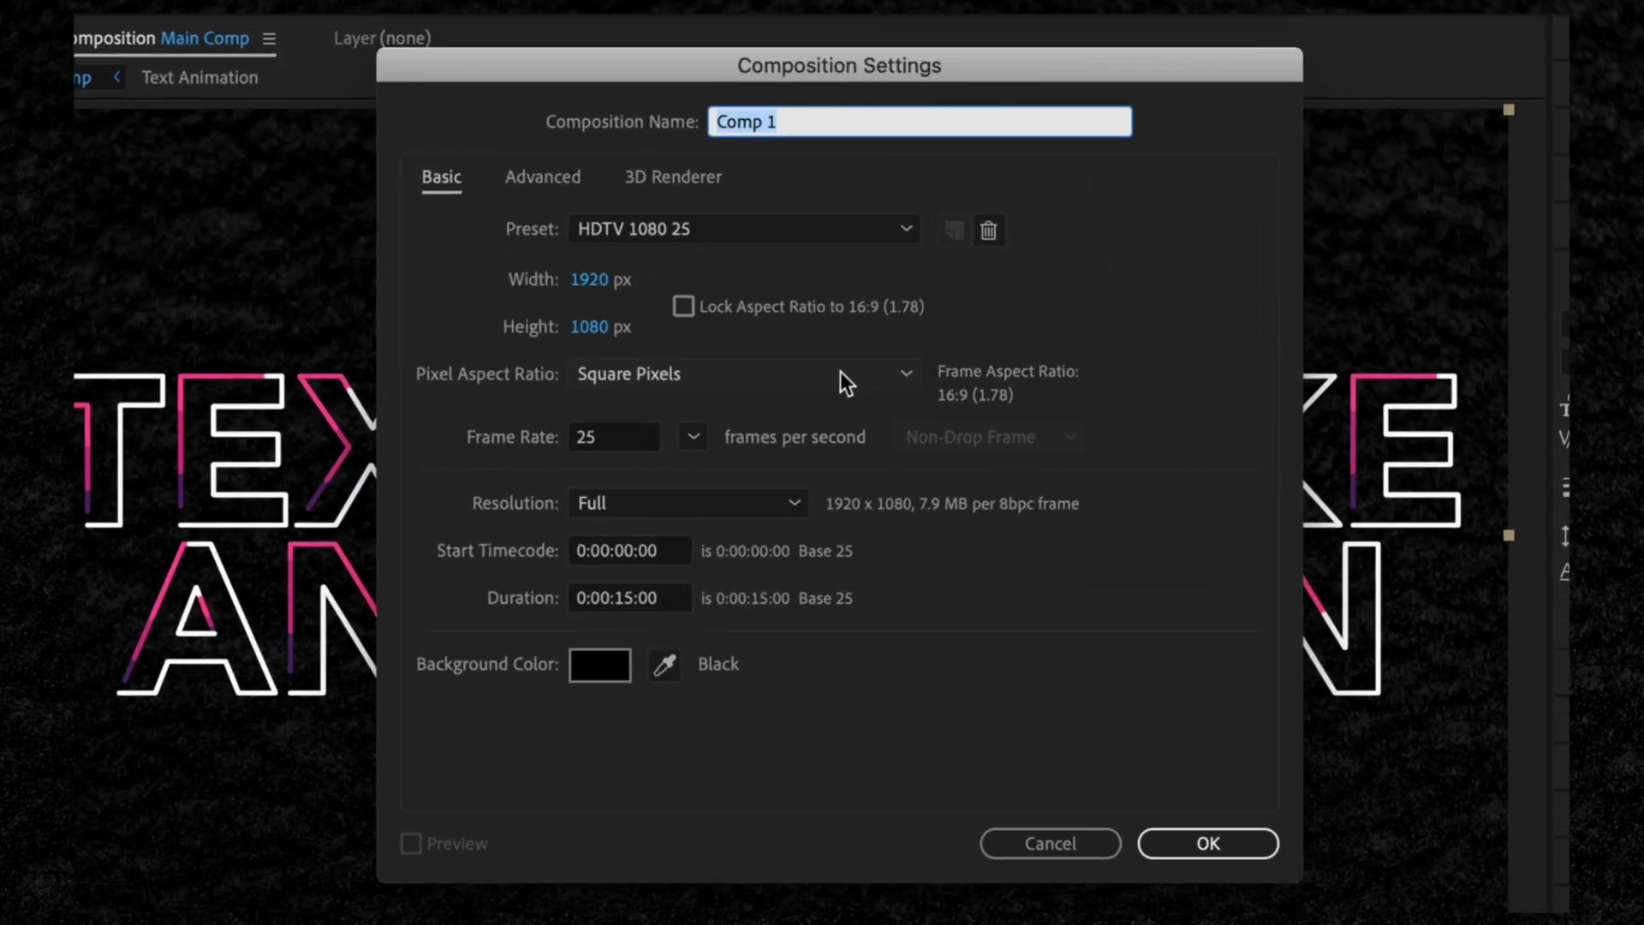
text(TEXT STROKE ANIMATION)
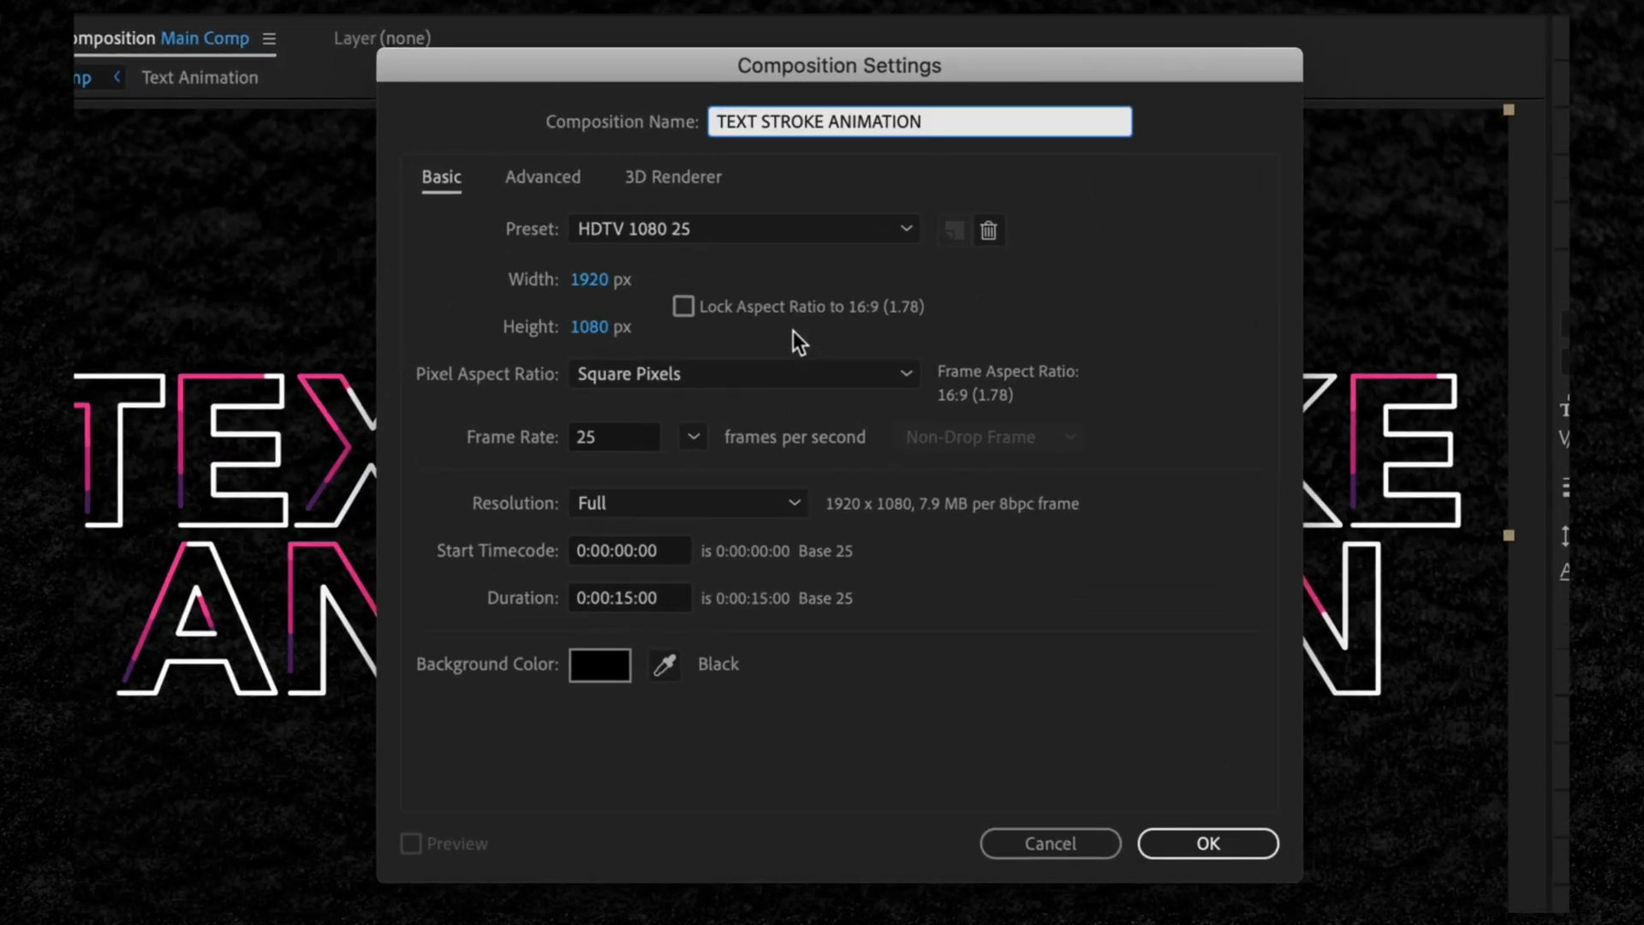
click(823, 169)
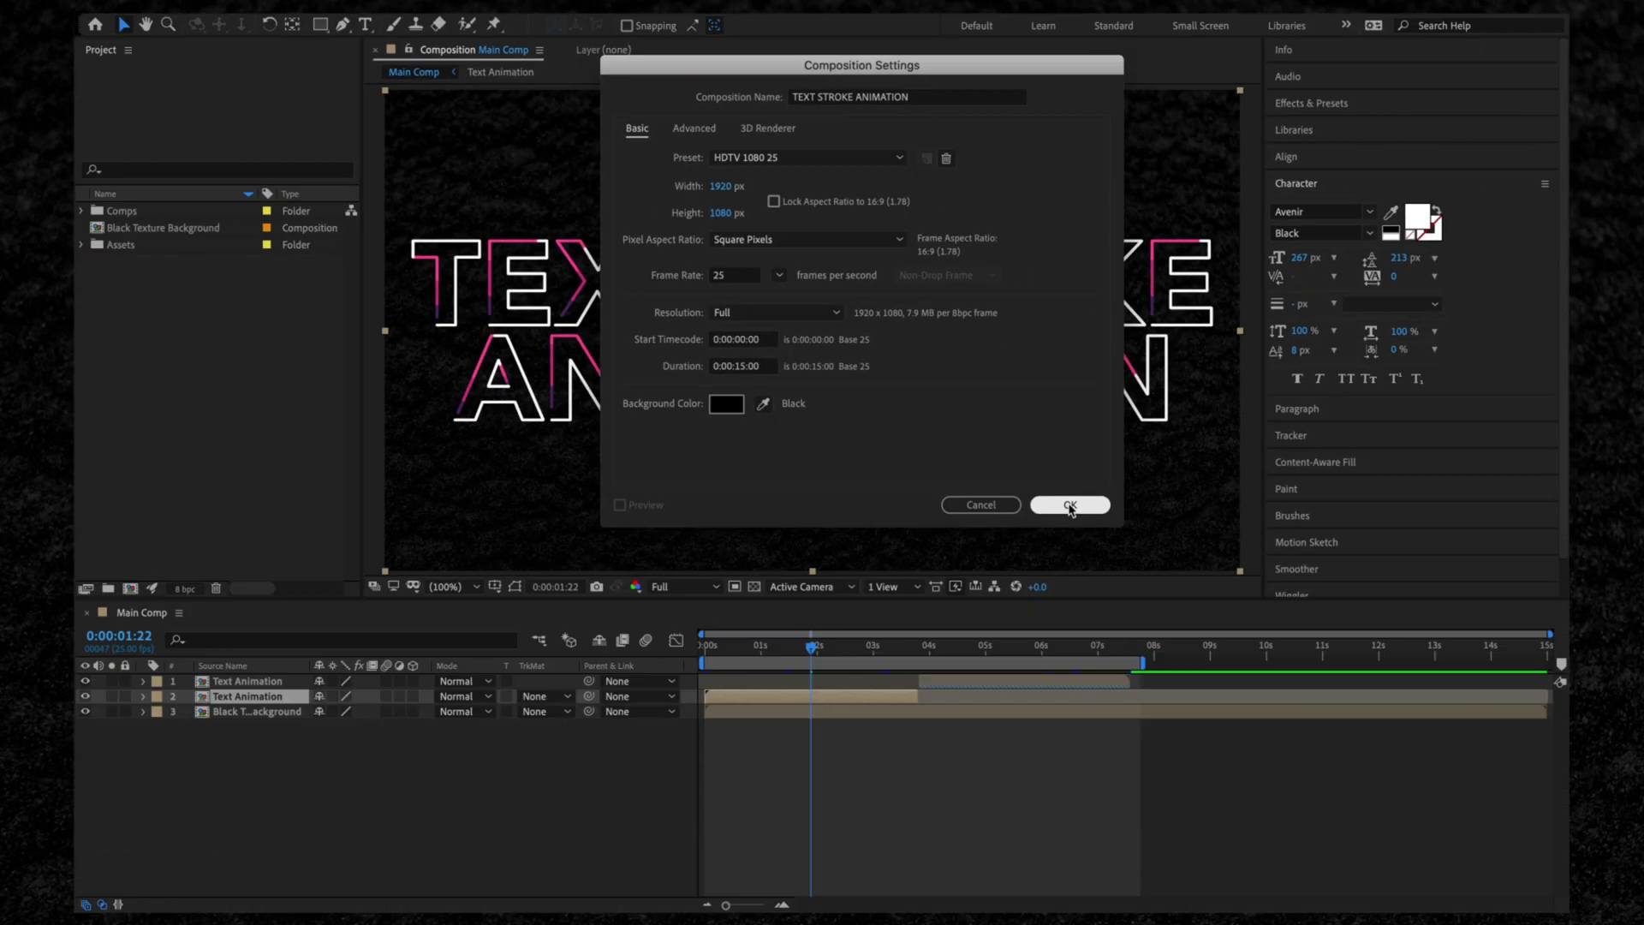
click(1207, 843)
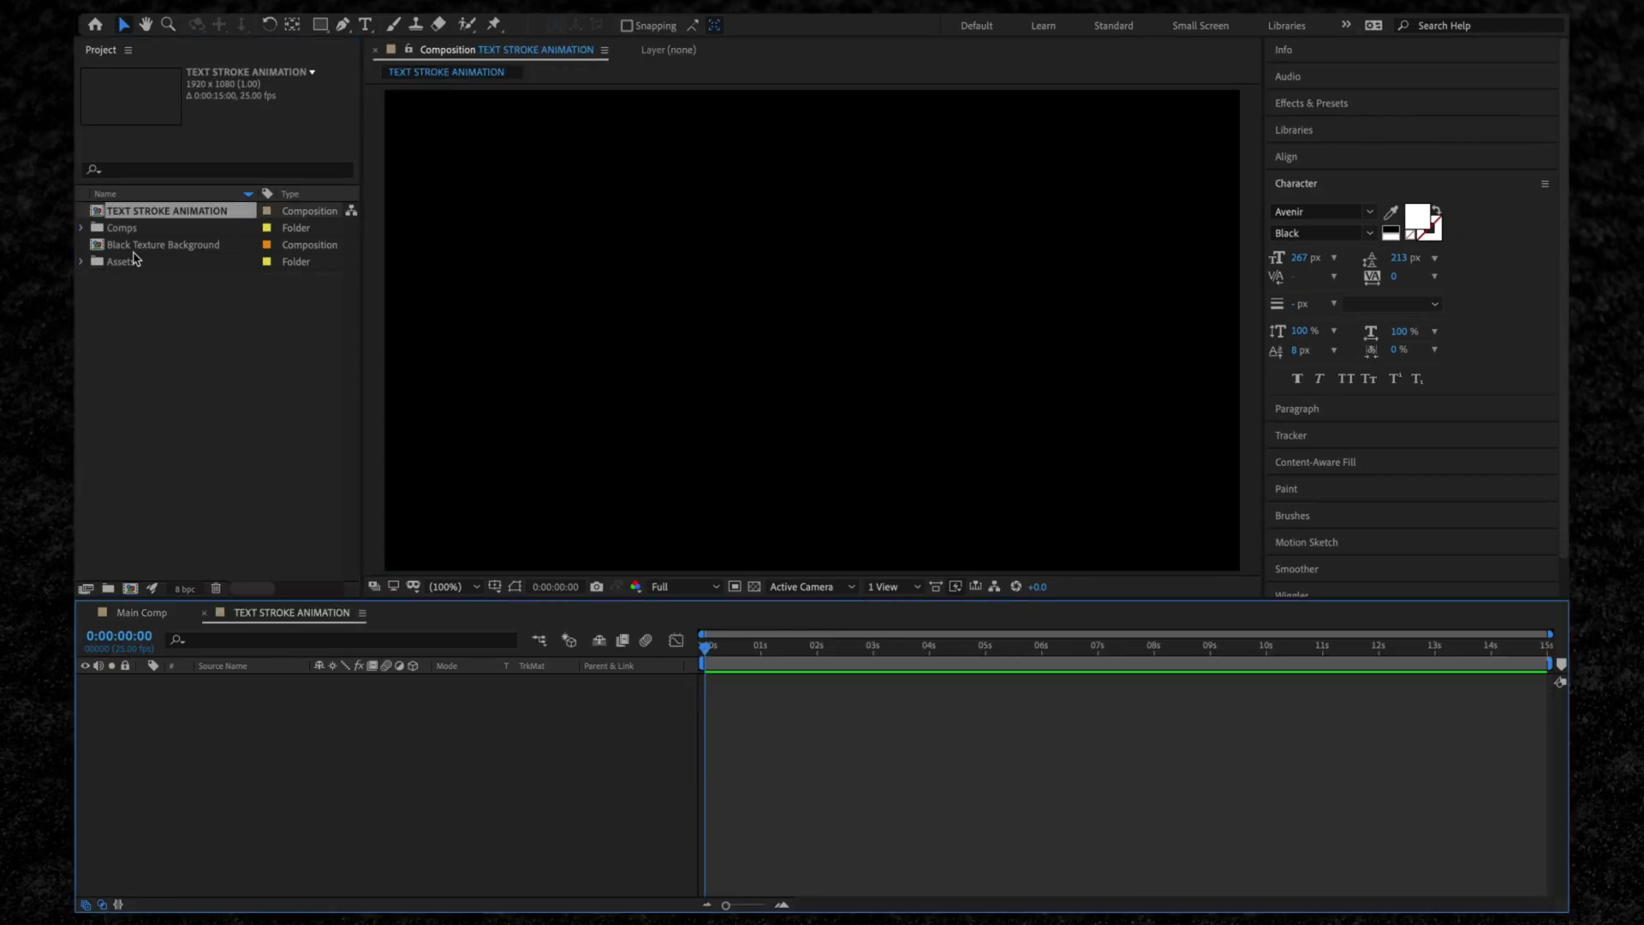
drag(143, 246, 819, 399)
Add a text layer reading TEXT STROKE ANIMATION, with ANIMATION broken onto a second line
key(ctrl+t)
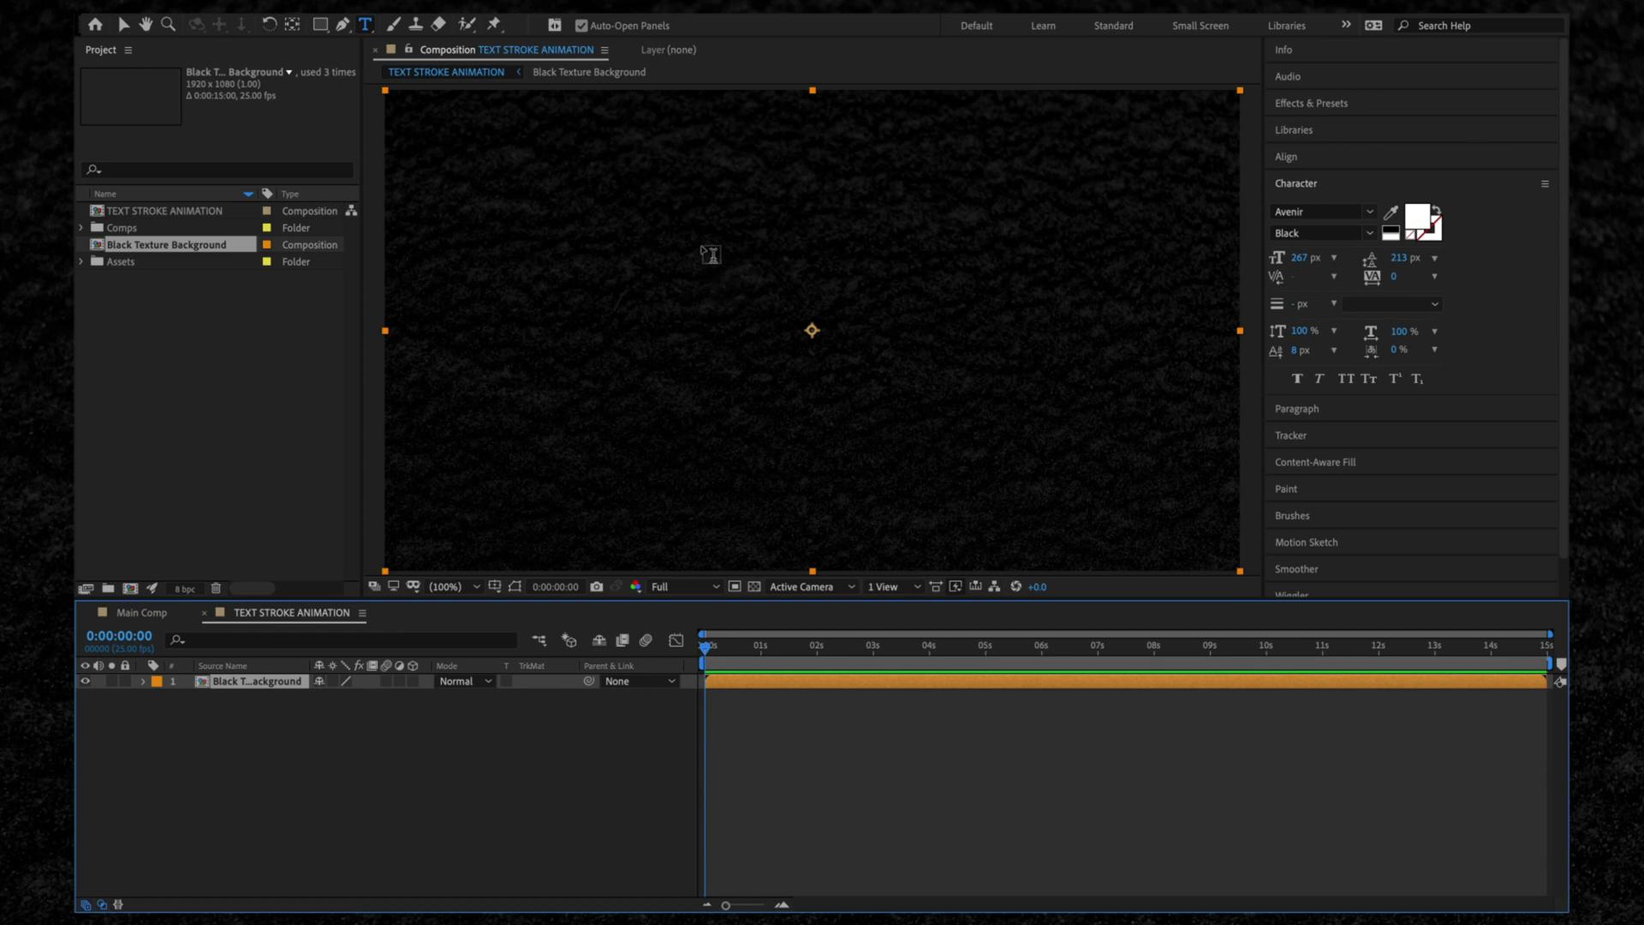
click(703, 263)
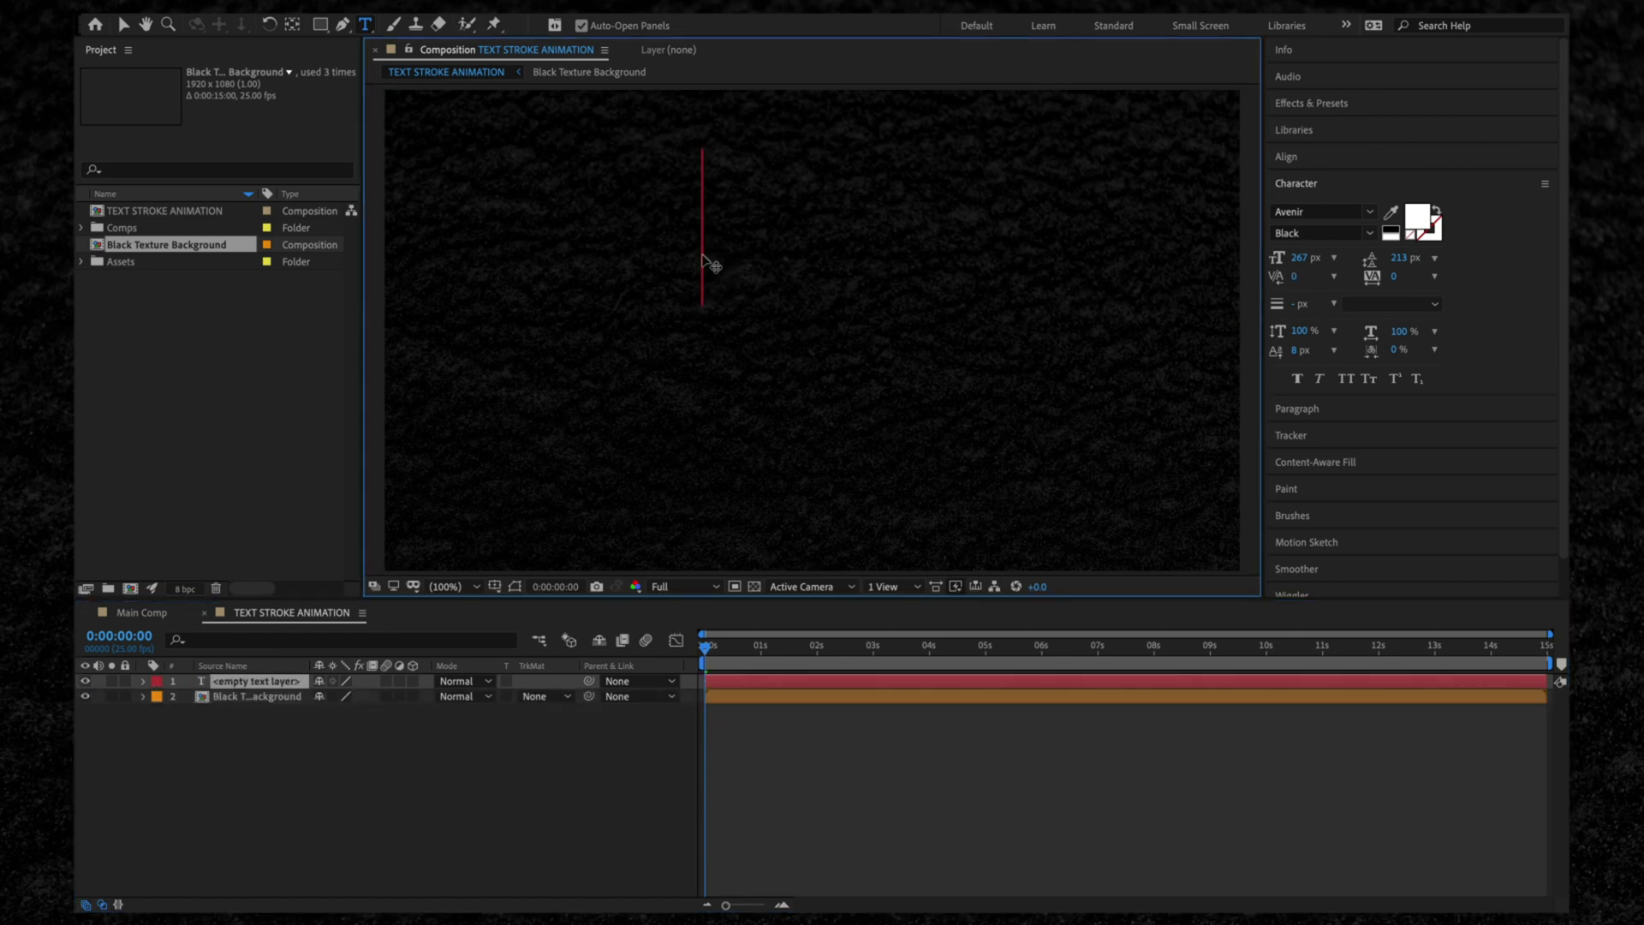
text(TEXT STROKE ANIMATION)
key(BackSpace)
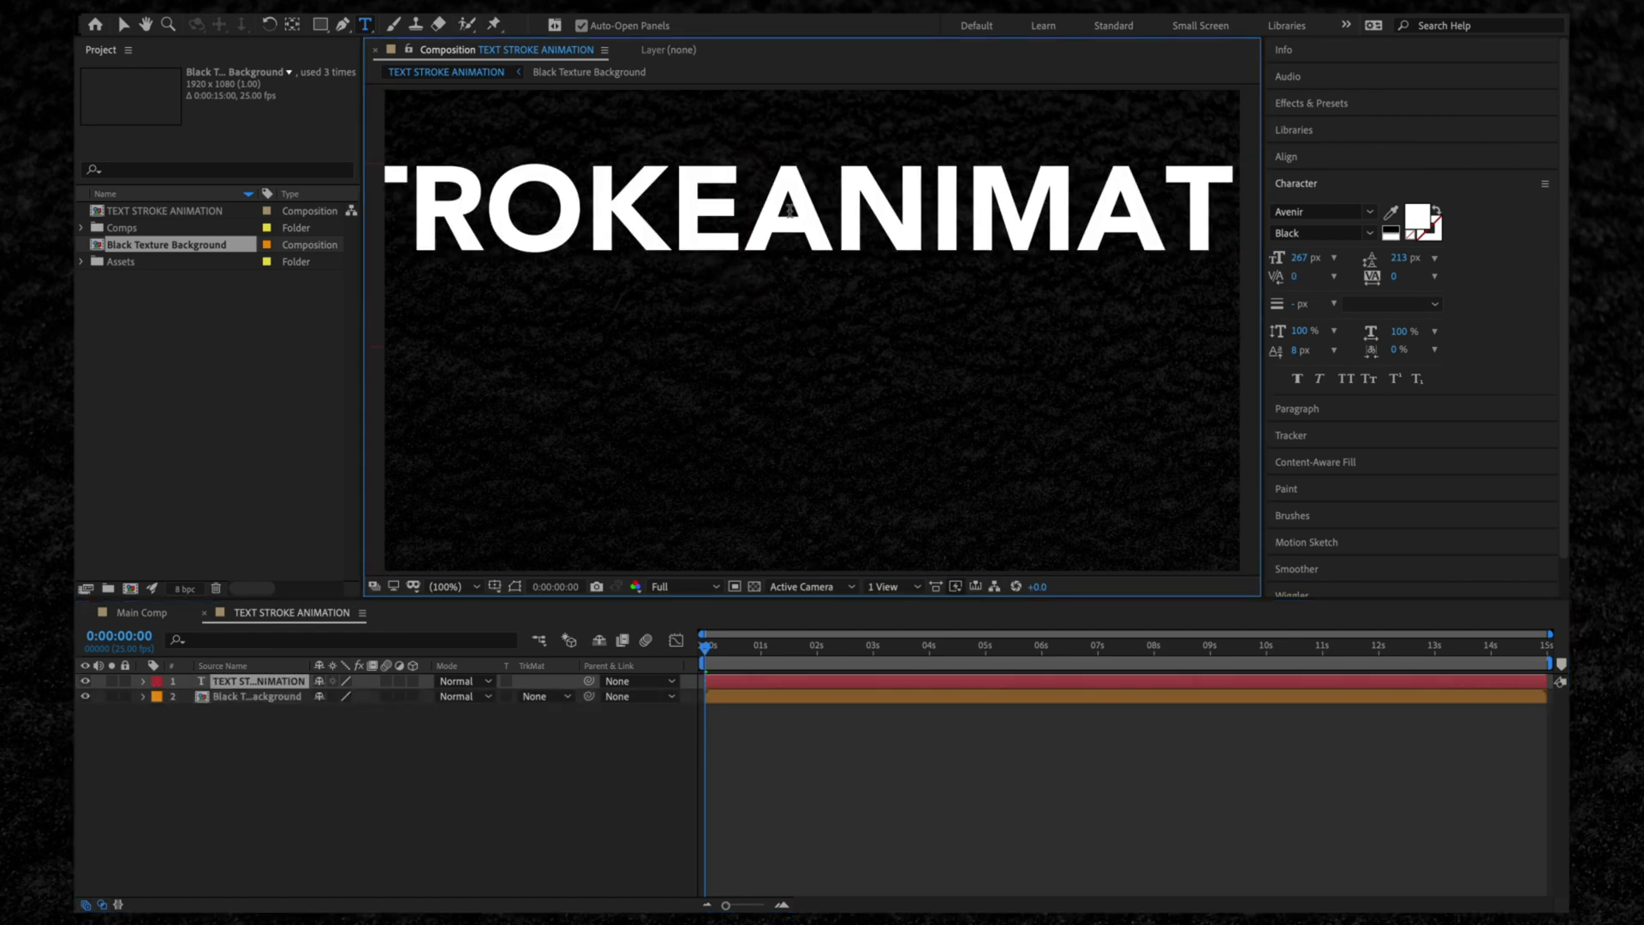
key(Return)
click(954, 681)
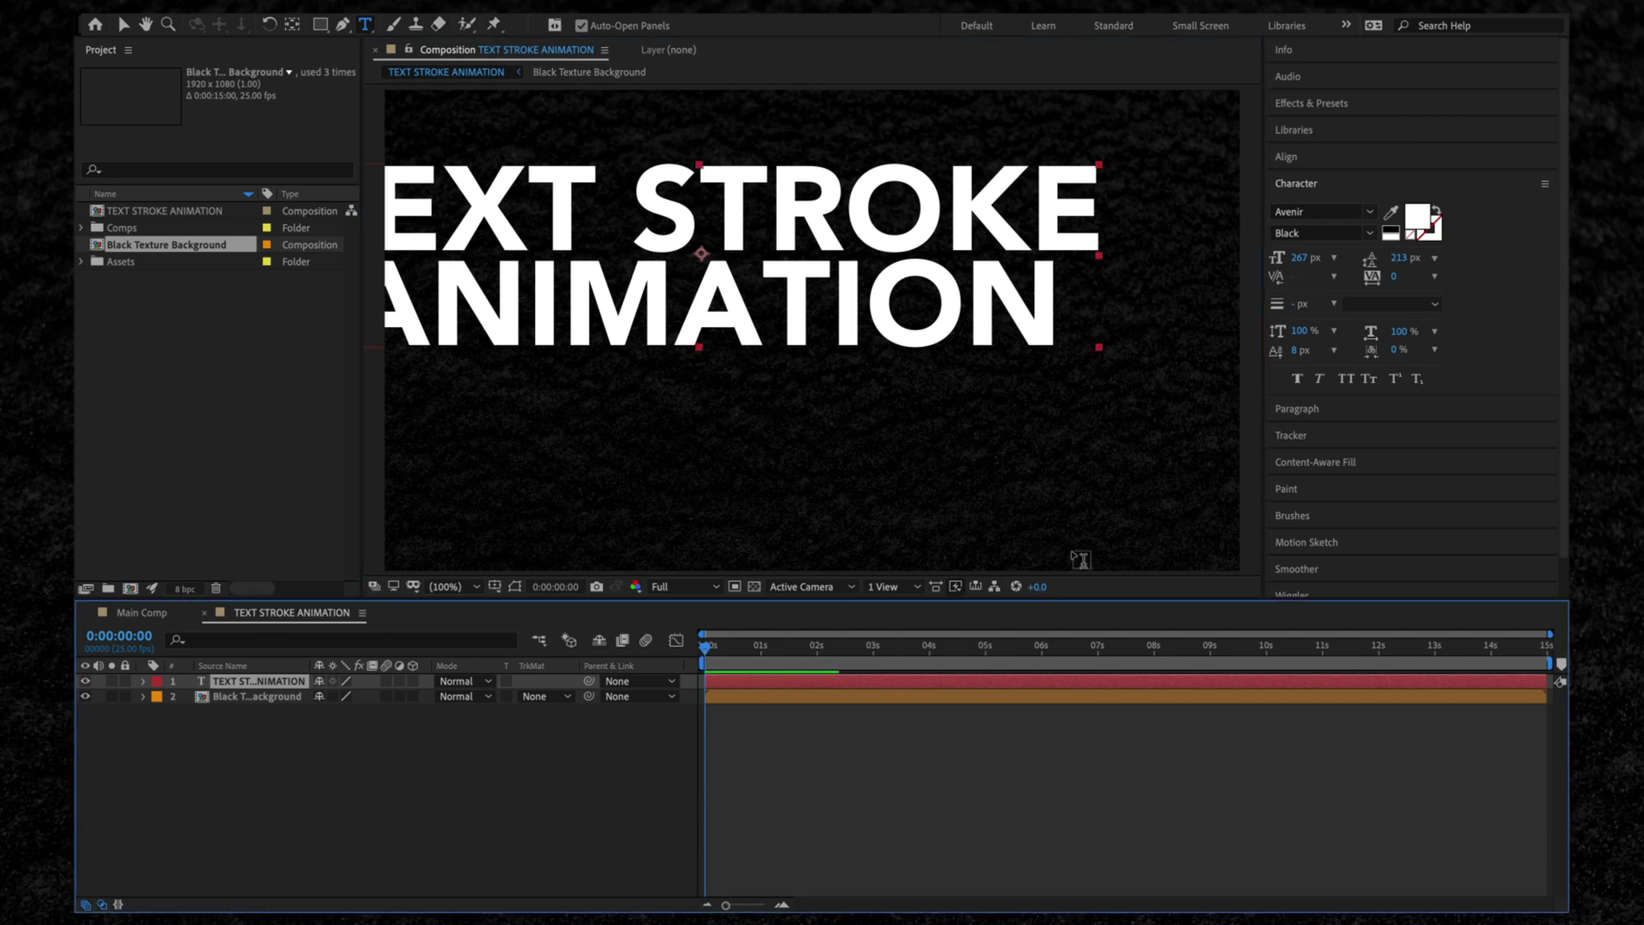
Center the text layer horizontally and vertically in the composition
click(1302, 152)
click(1312, 200)
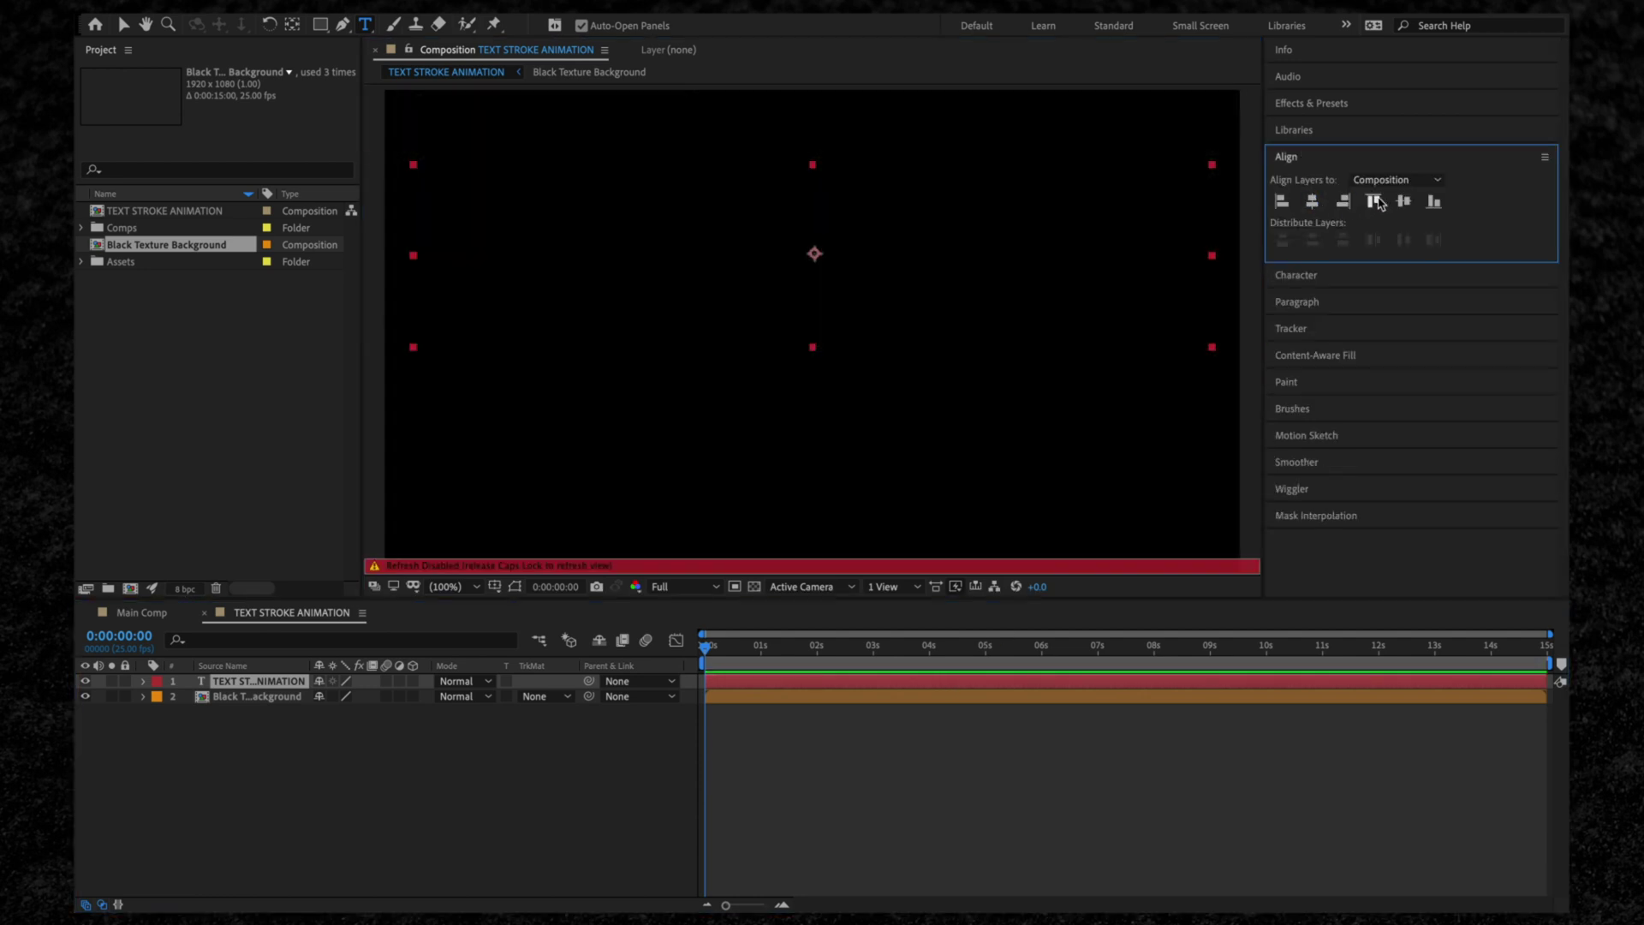
click(1403, 201)
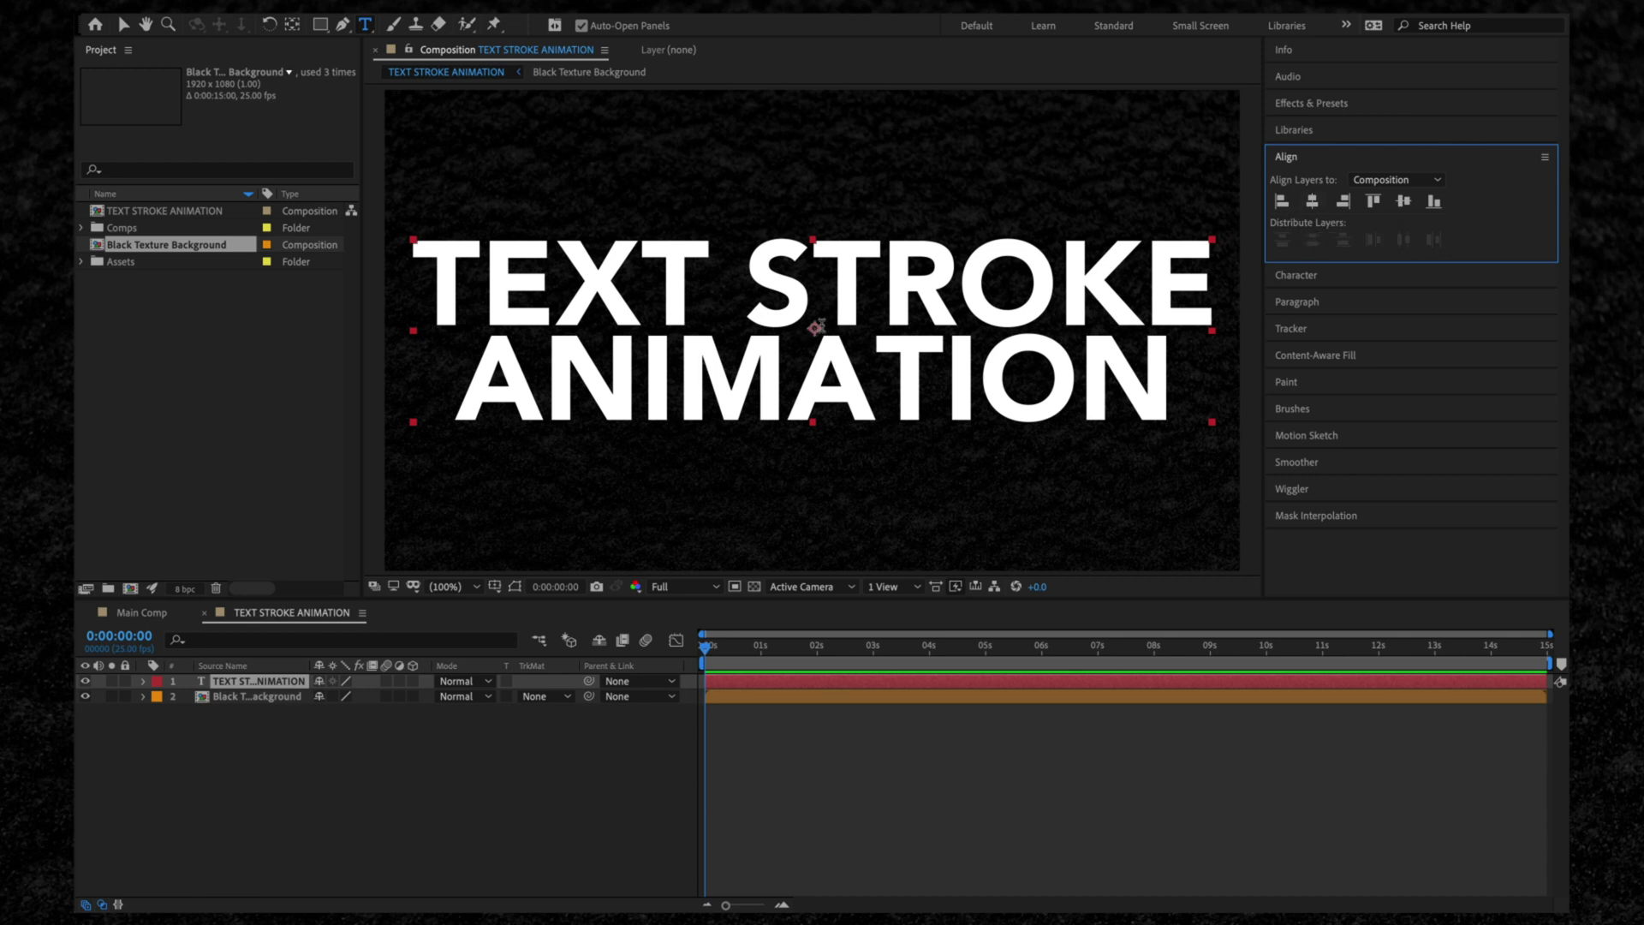
Move the text layer's anchor point to the exact center of the composition
key(y)
drag(816, 330, 812, 333)
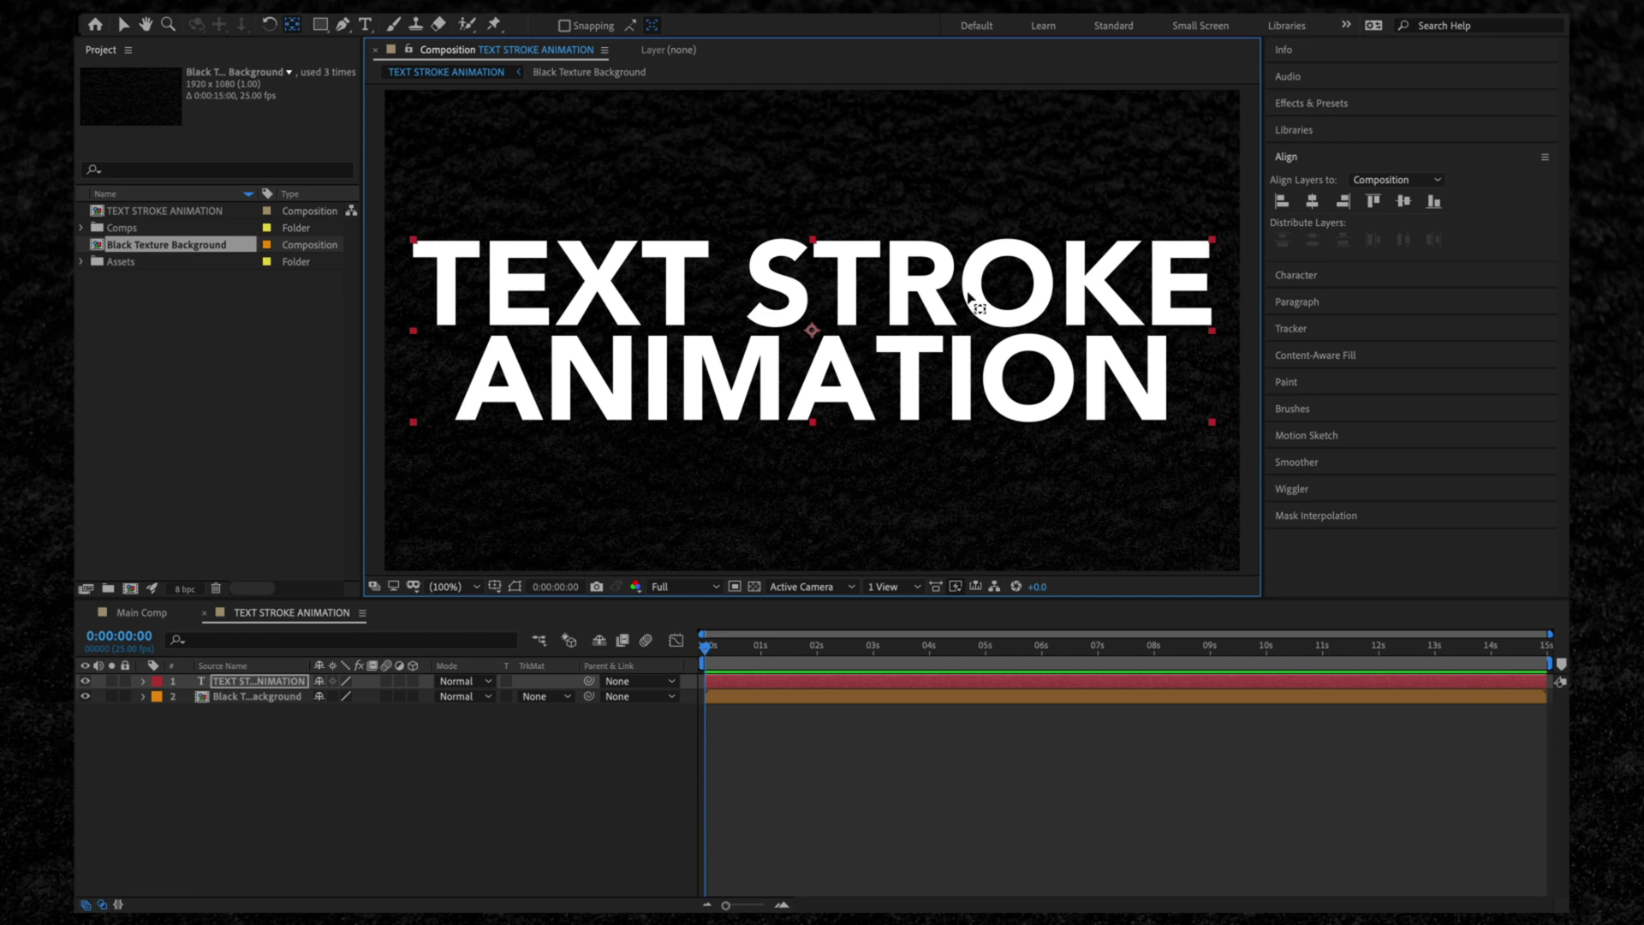
click(820, 680)
key(v)
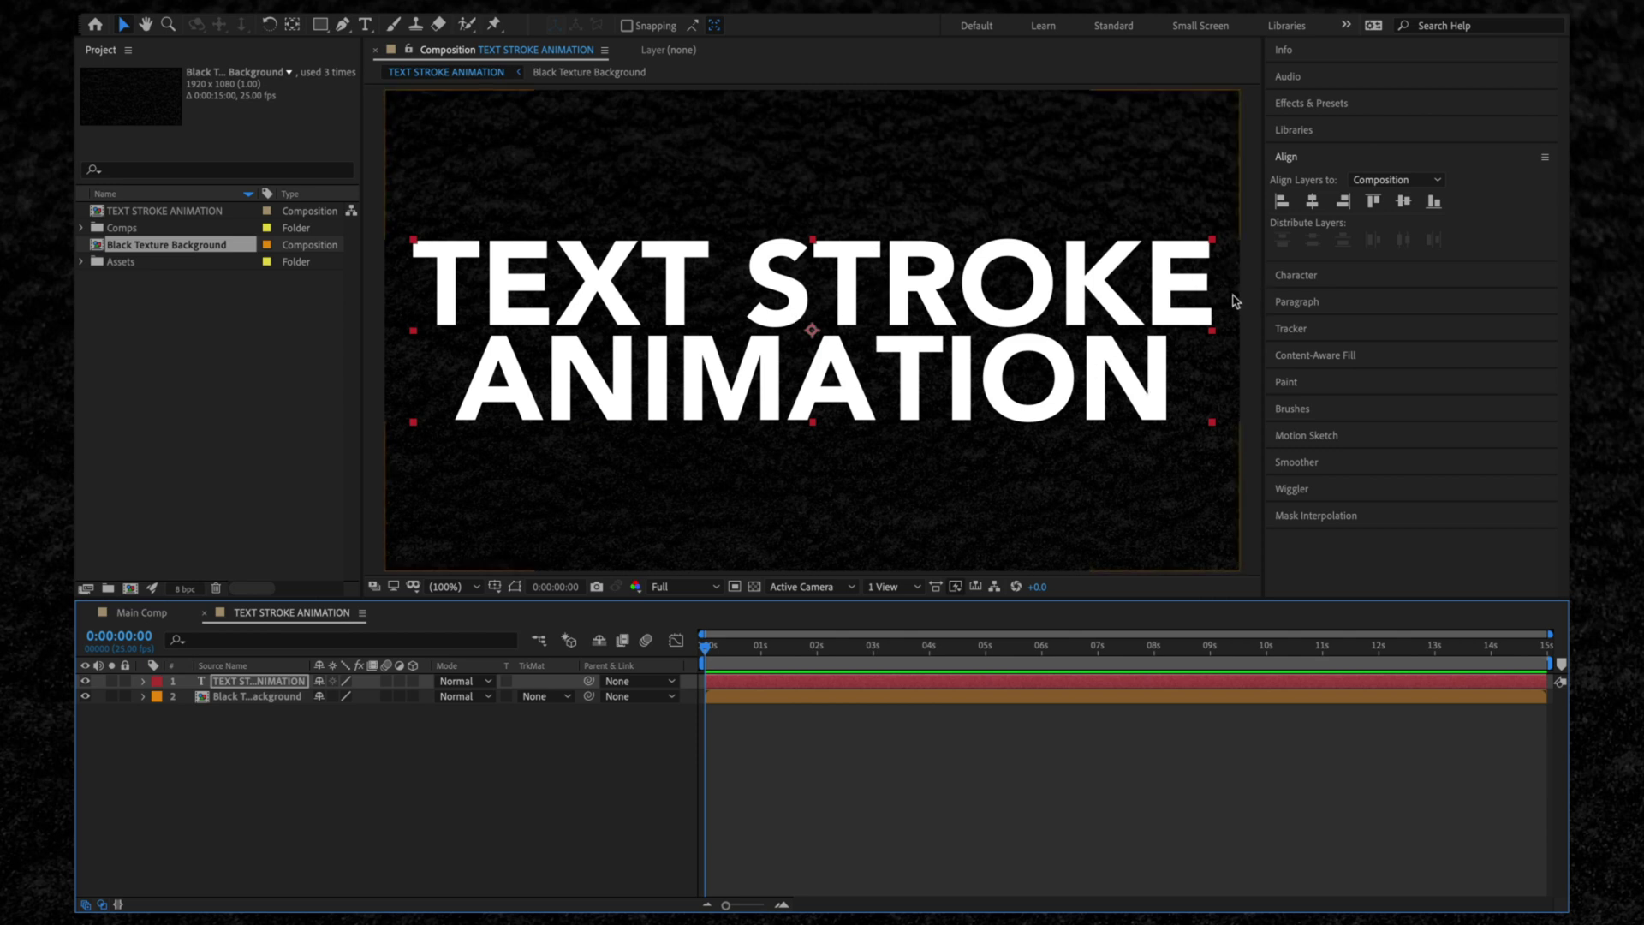
Give the text a 10 px stroke and remove its fill
click(1311, 280)
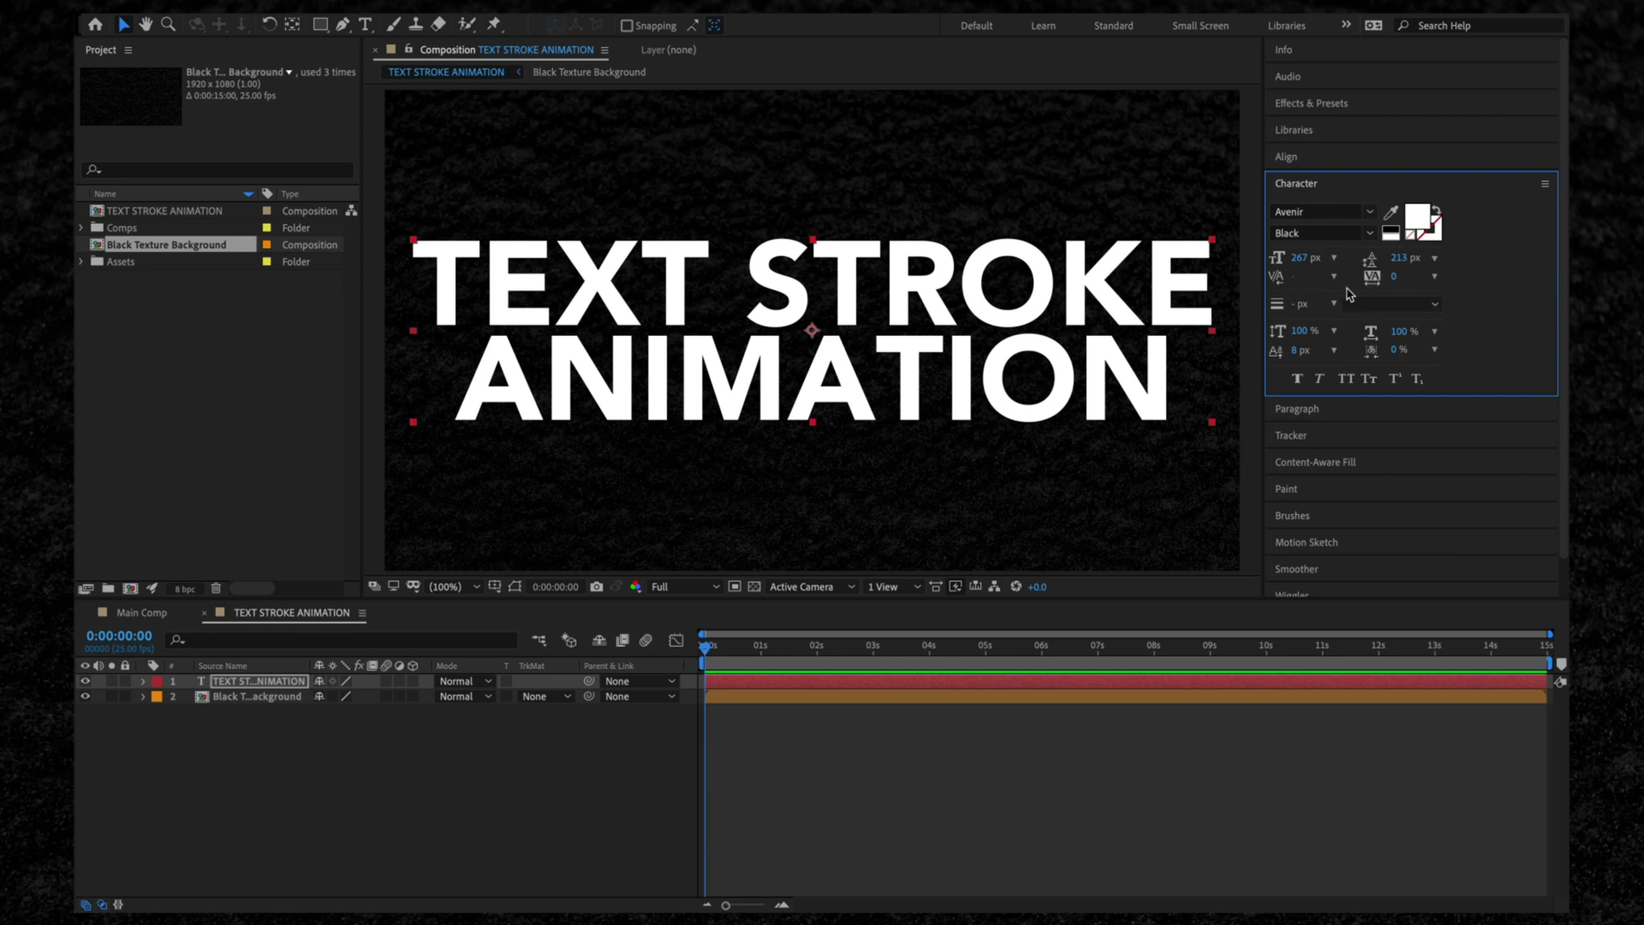
click(1297, 305)
text(10)
key(Return)
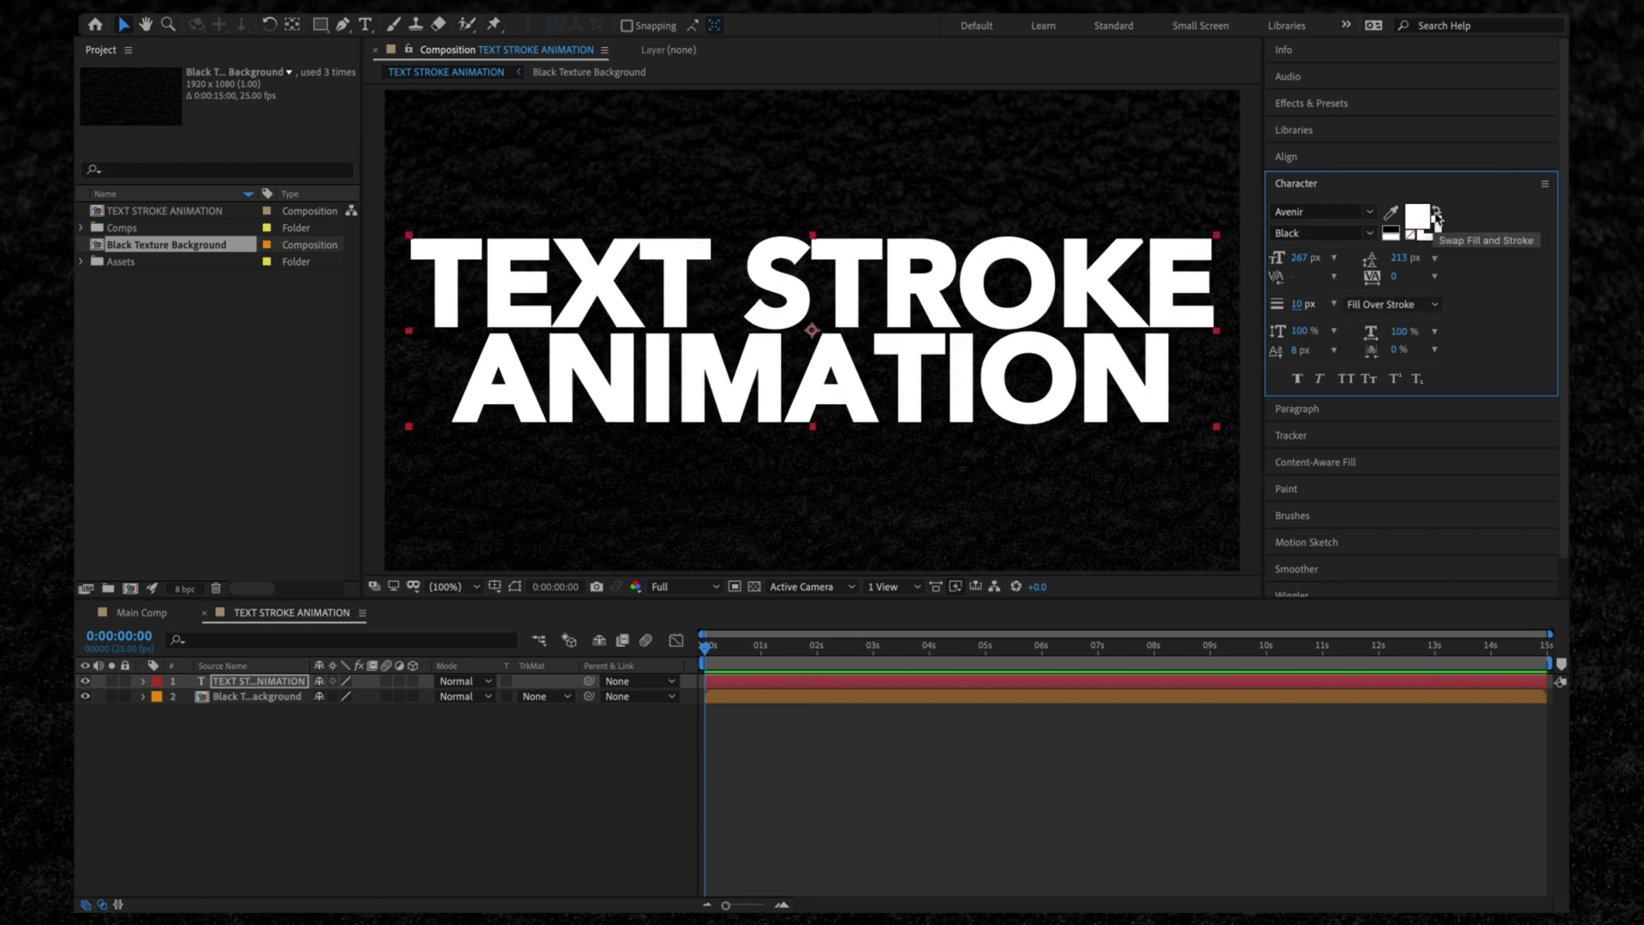
click(1411, 236)
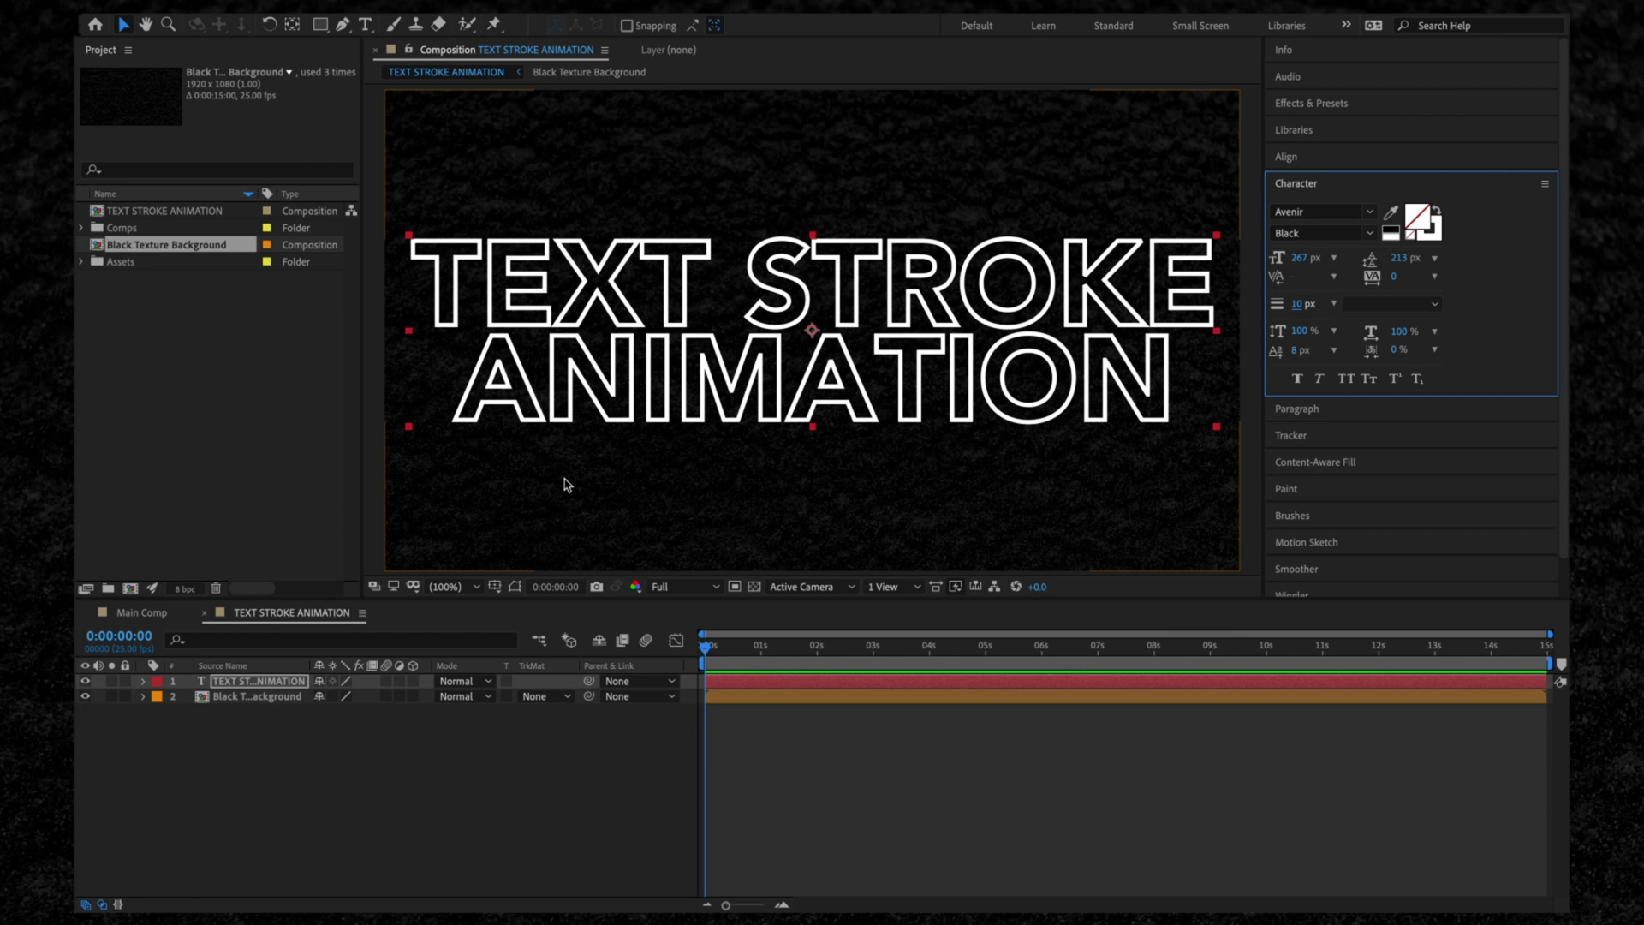
Examine the text layer's Path Options, More Options and Transform properties for stroke animation controls
click(143, 682)
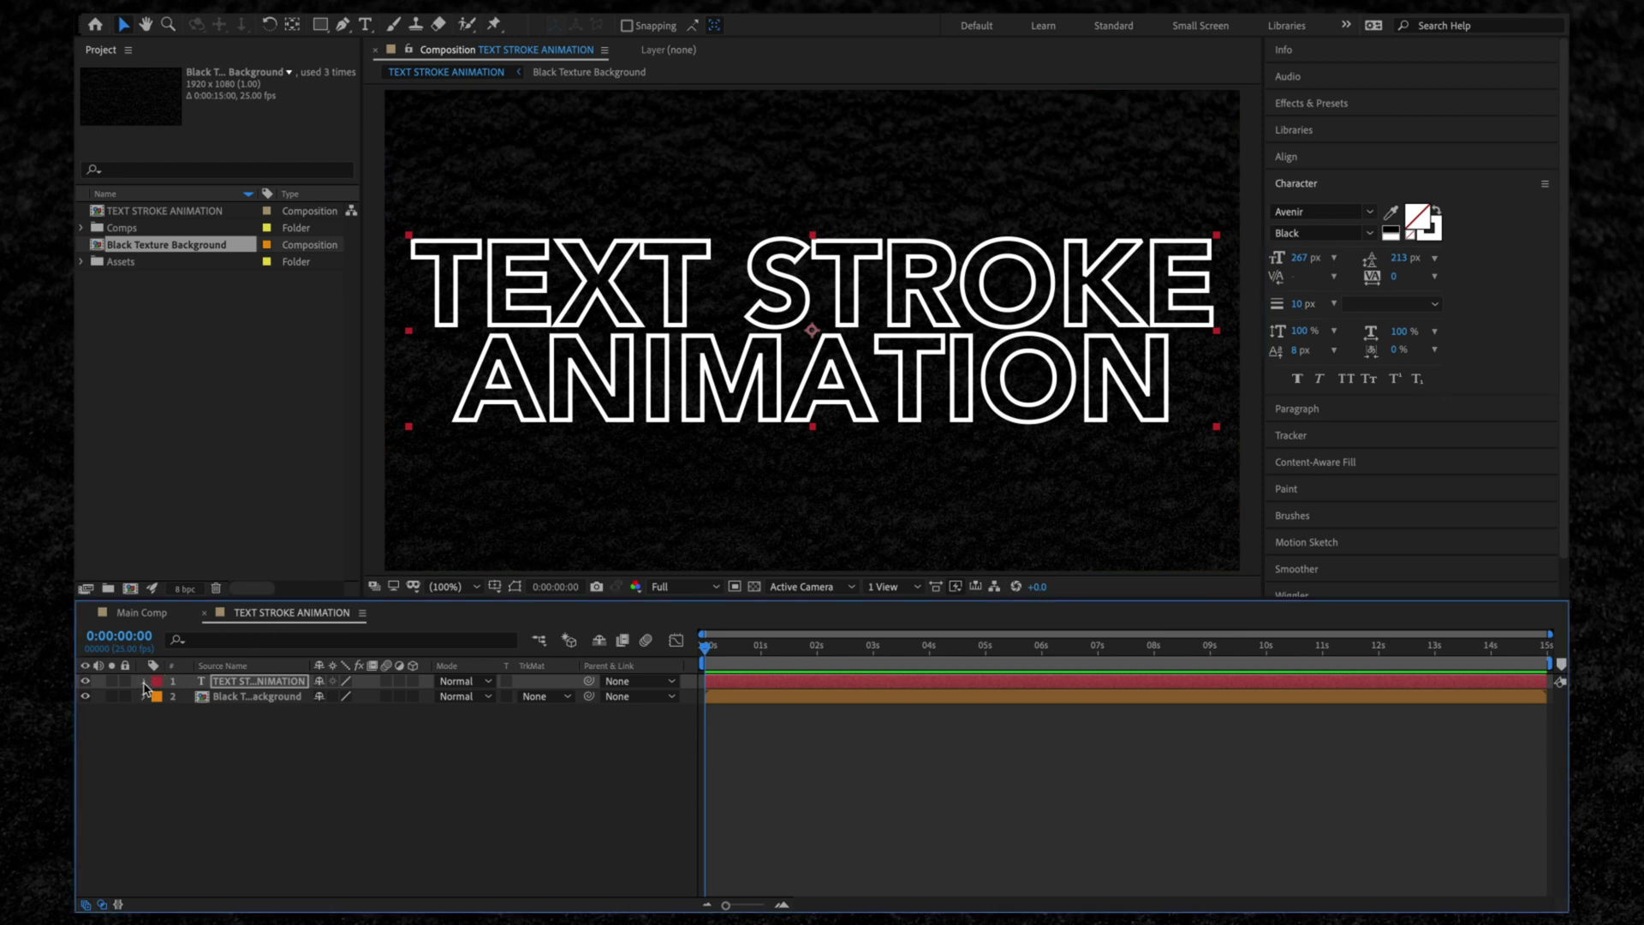
click(158, 697)
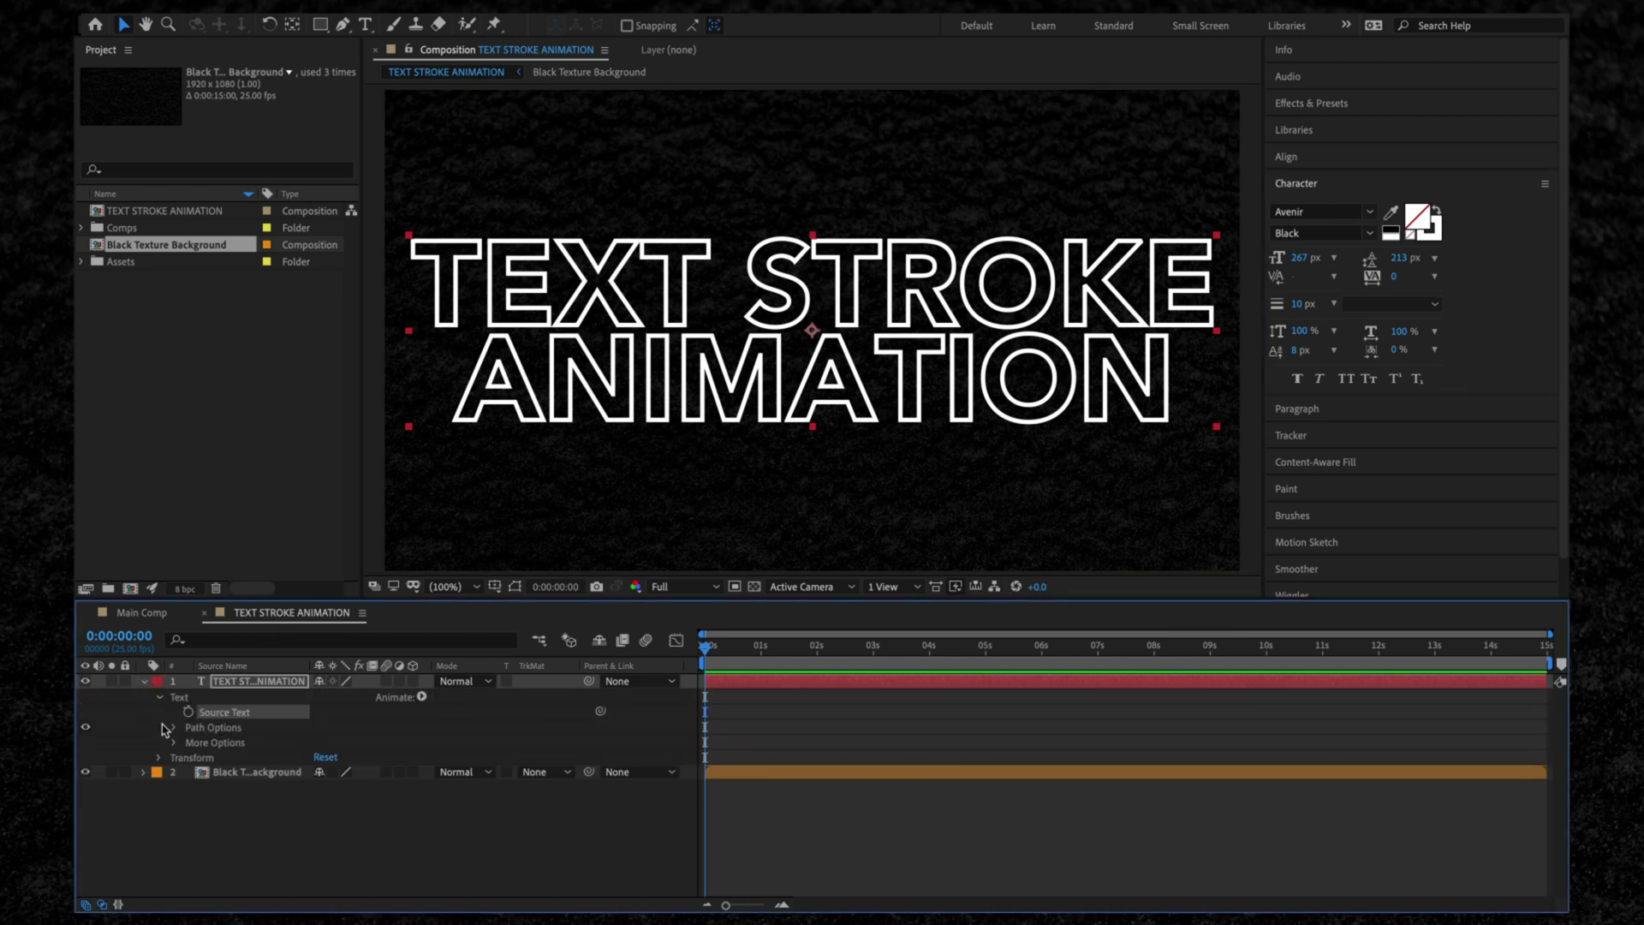
click(173, 728)
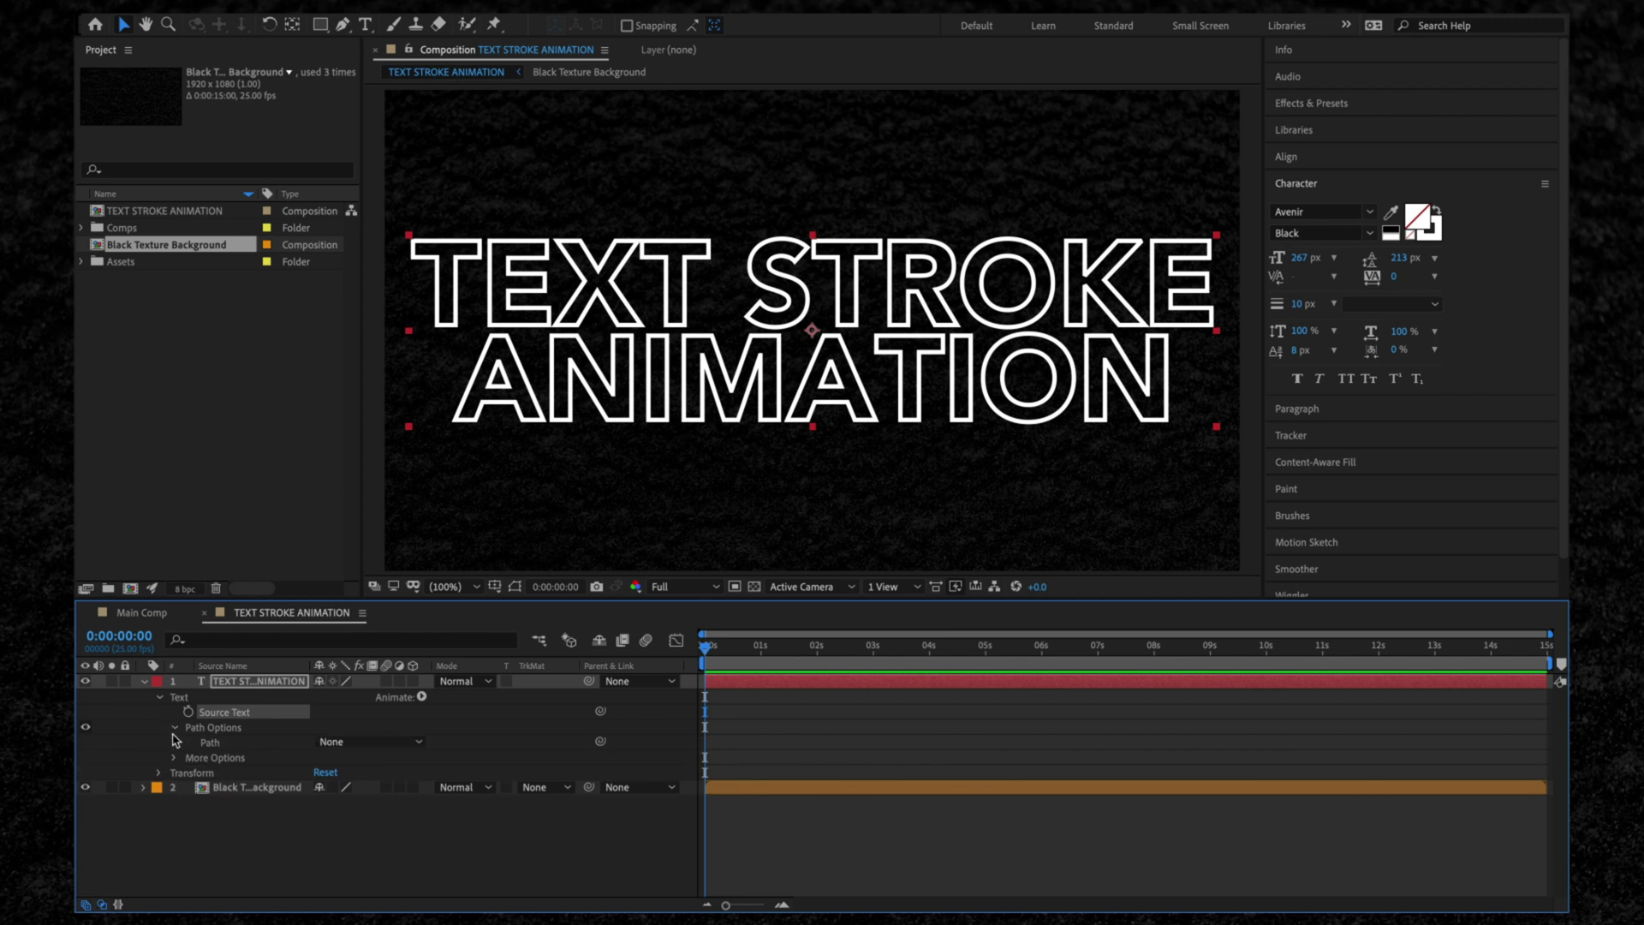
click(175, 758)
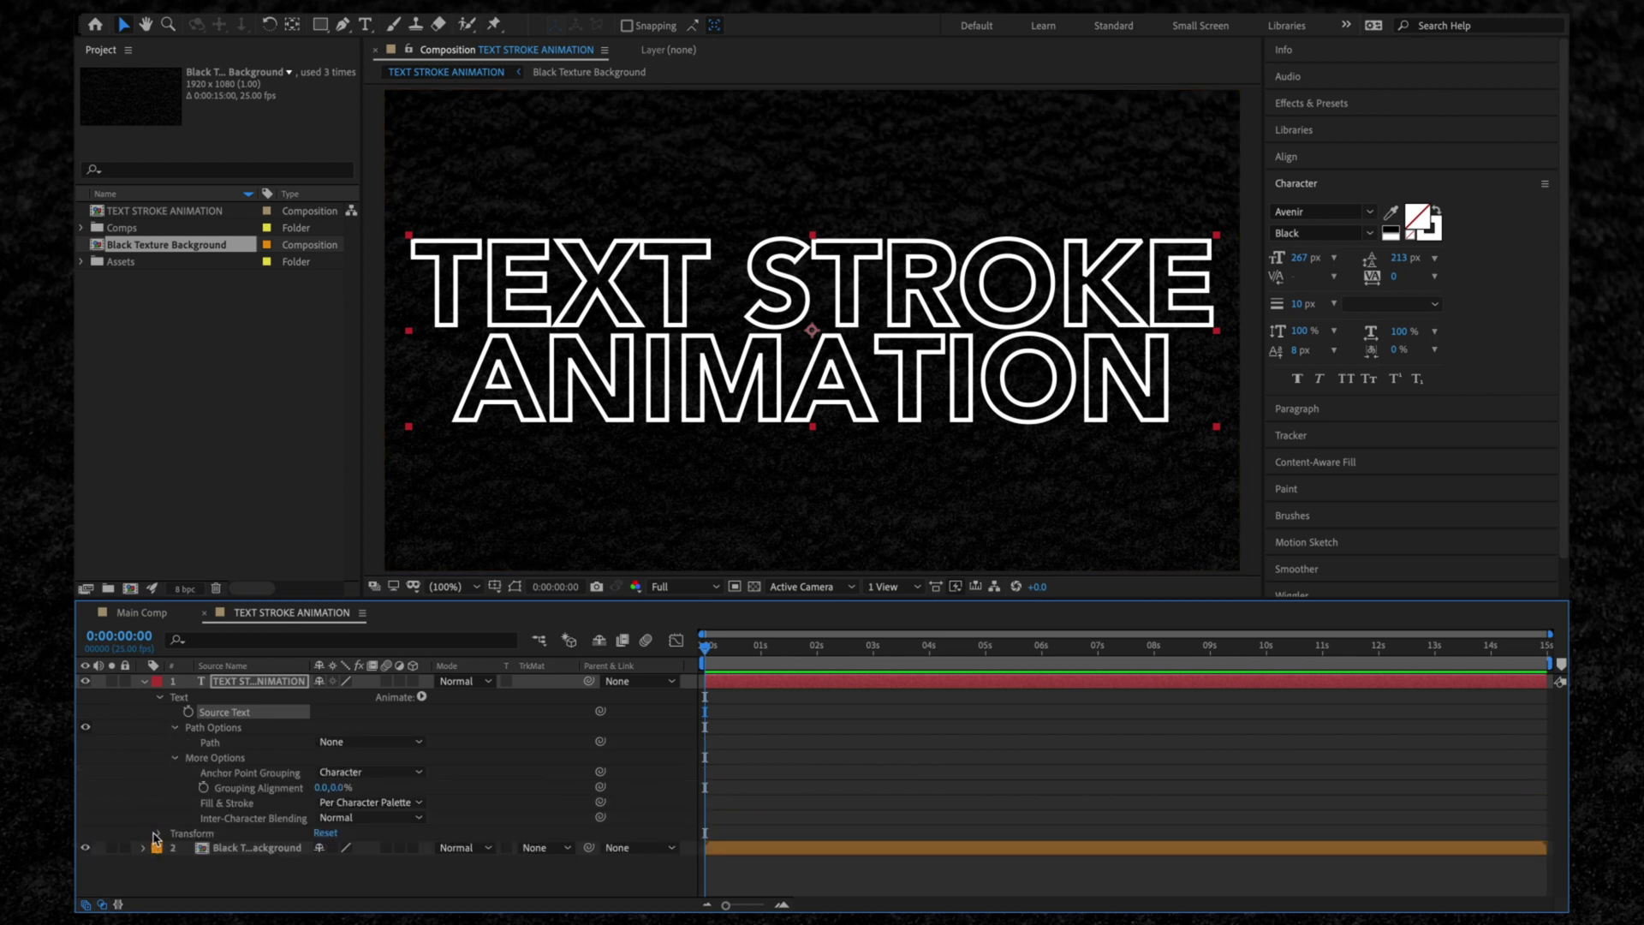
click(159, 834)
scroll(159, 837, down, 1)
scroll(219, 829, down, 1)
mouse_move(343, 843)
mouse_down()
mouse_move(402, 839)
mouse_move(351, 828)
mouse_up()
key(super+z)
key(ctrl+z)
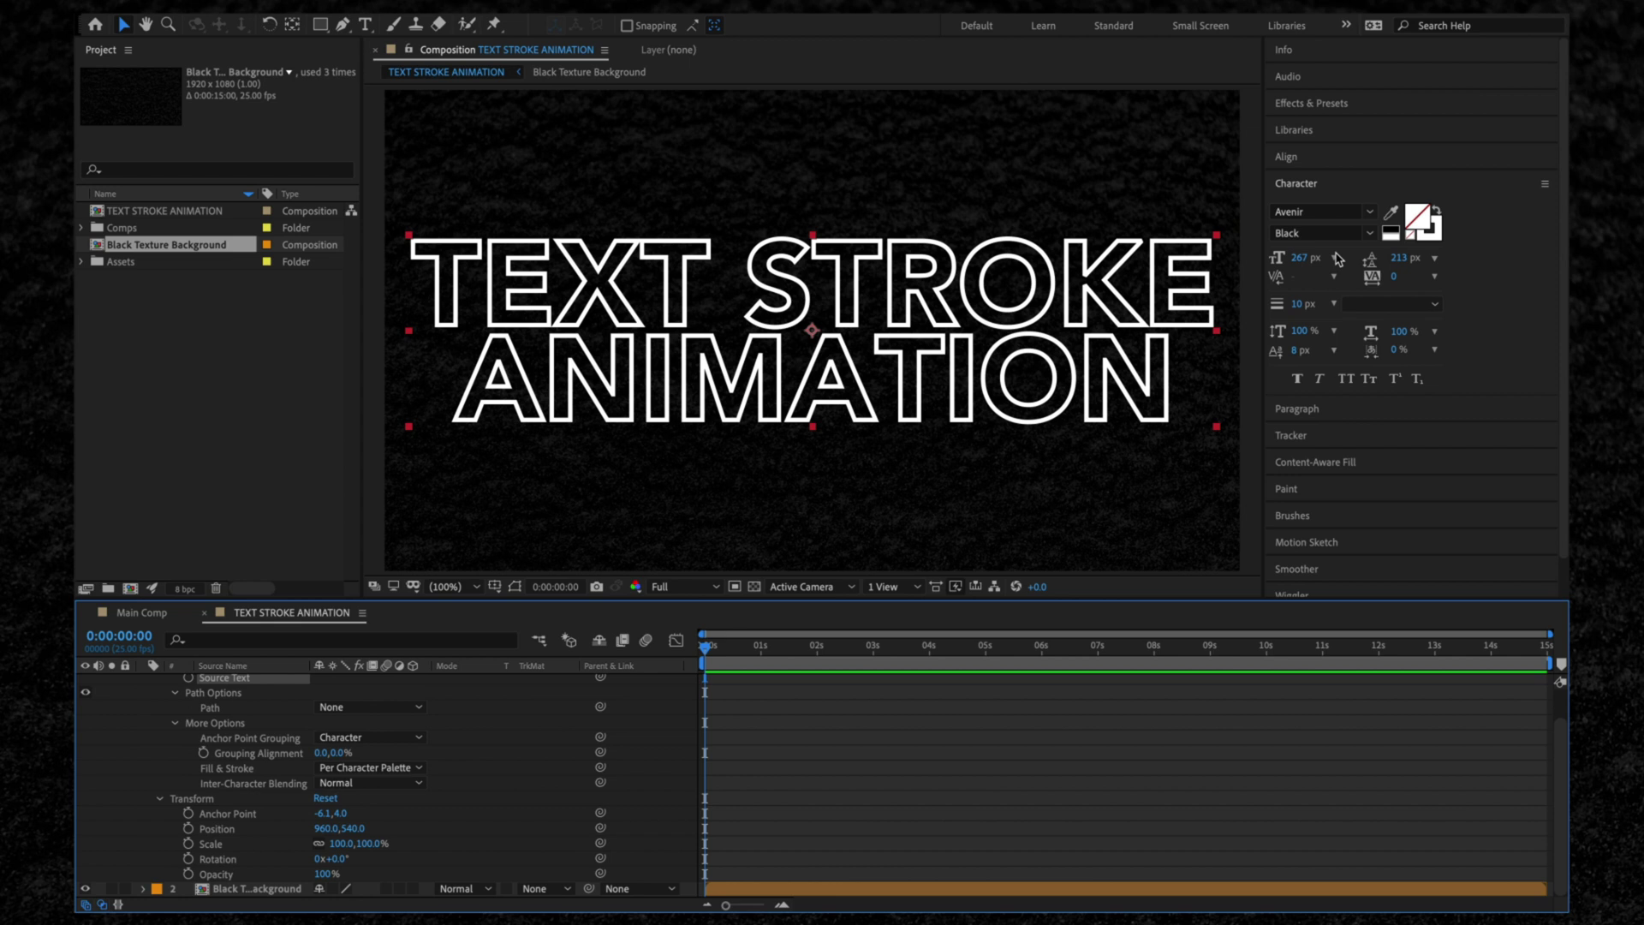
Restore the text's solid white fill and remove its stroke
click(1439, 208)
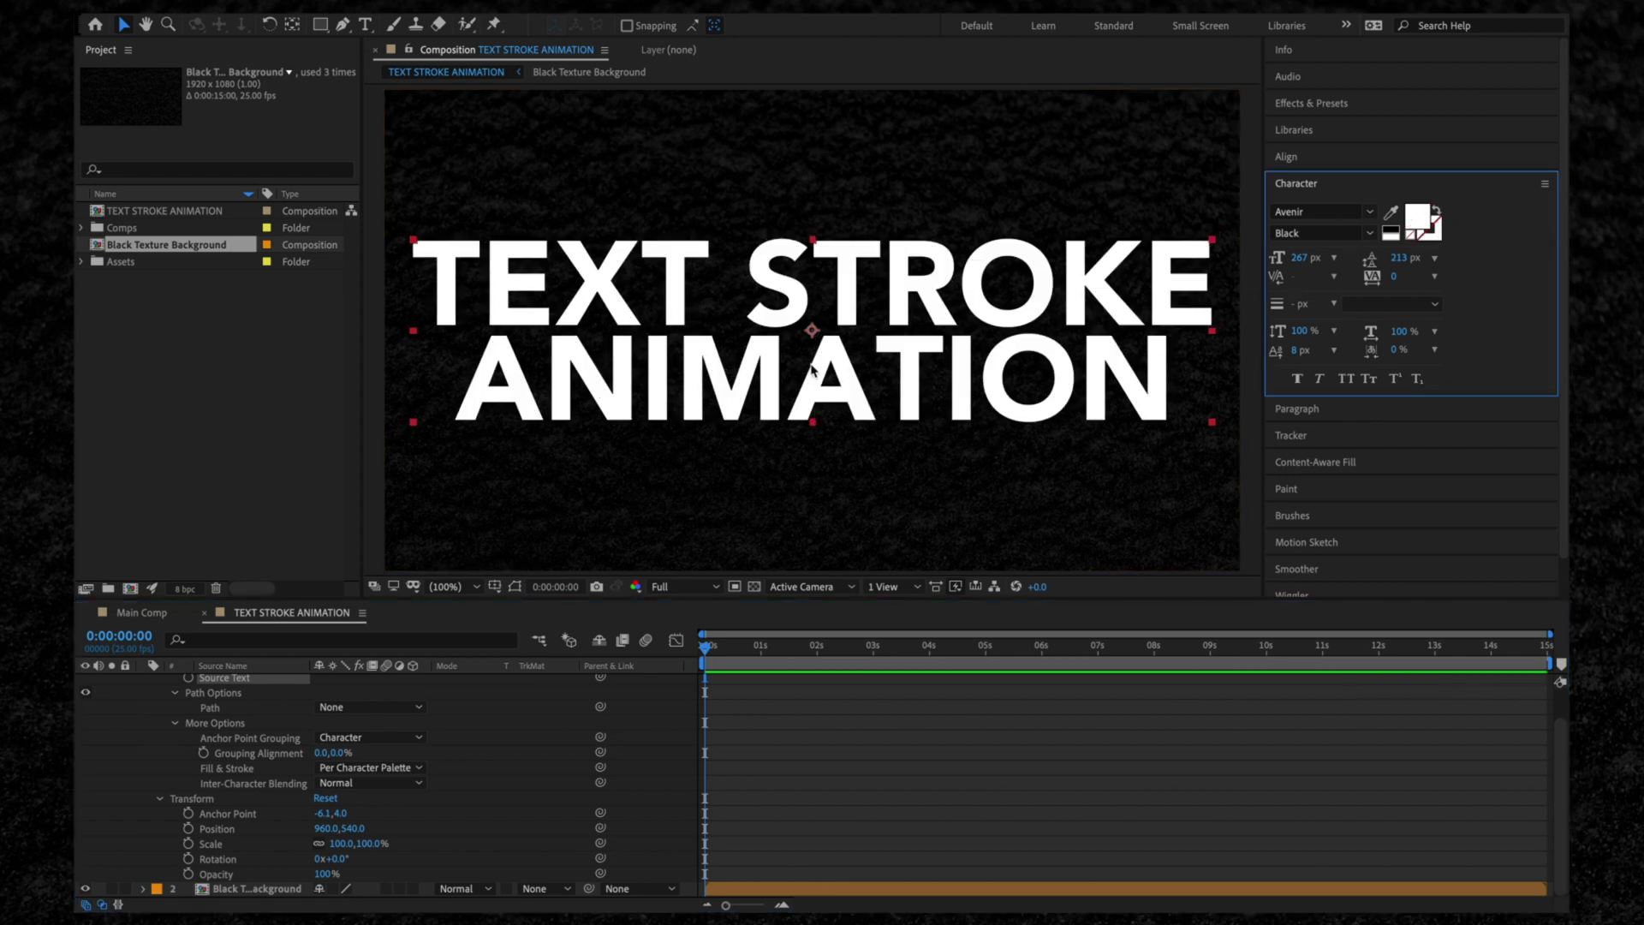
click(756, 709)
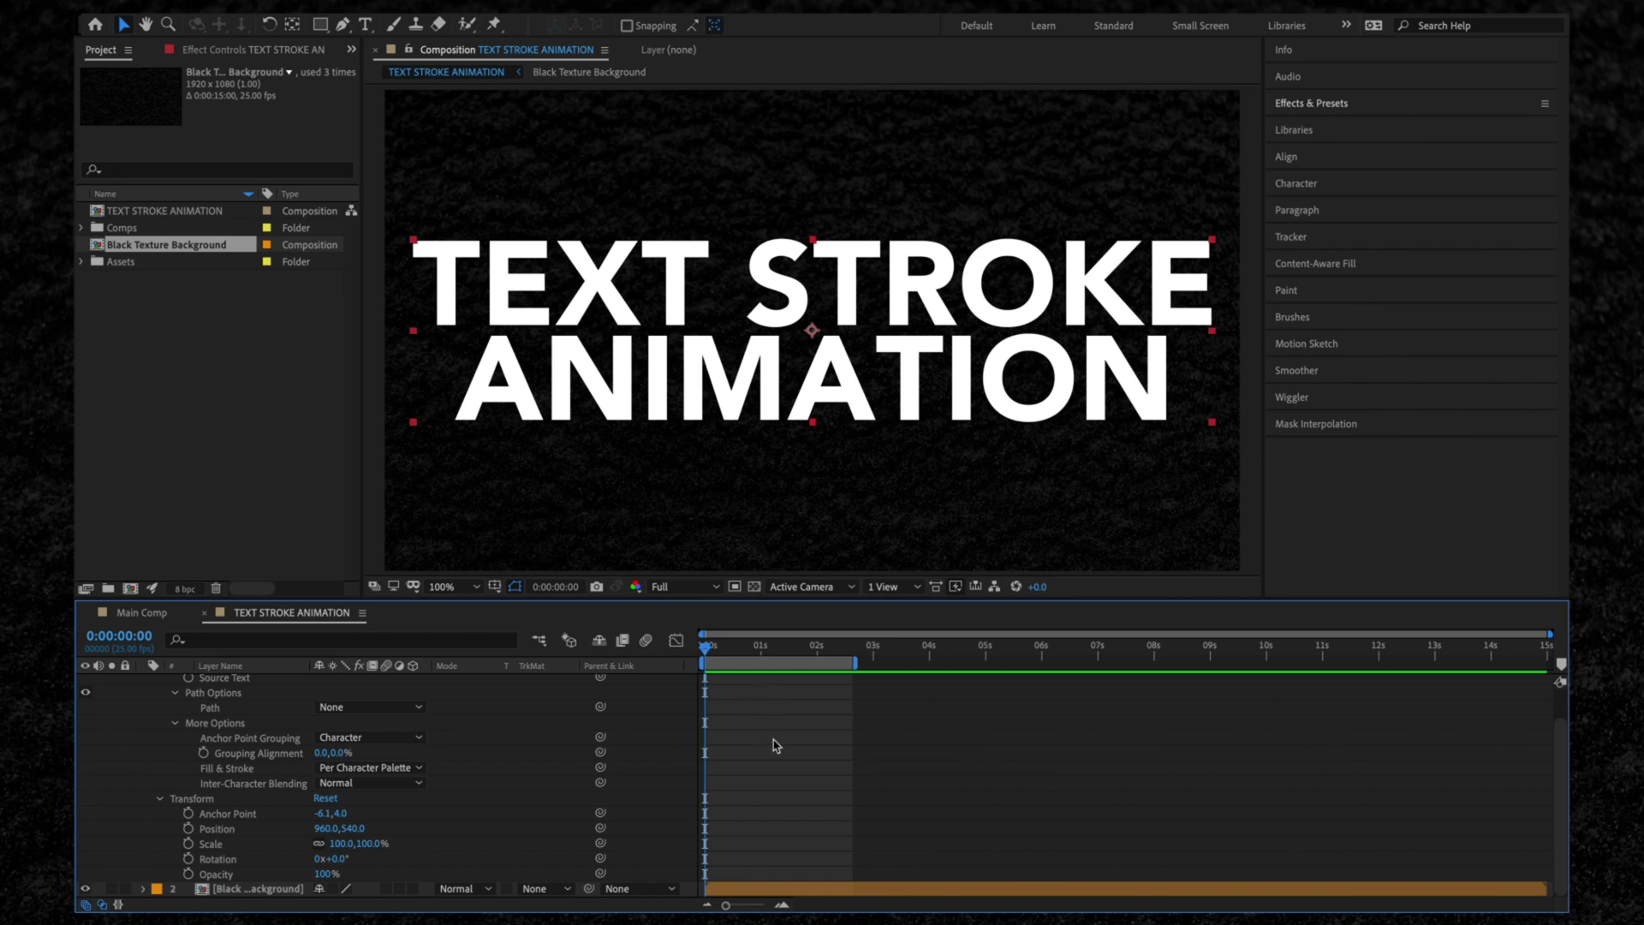
Create masks from the TEXT STROKE ANIMATION text layer
scroll(775, 745, up, 2)
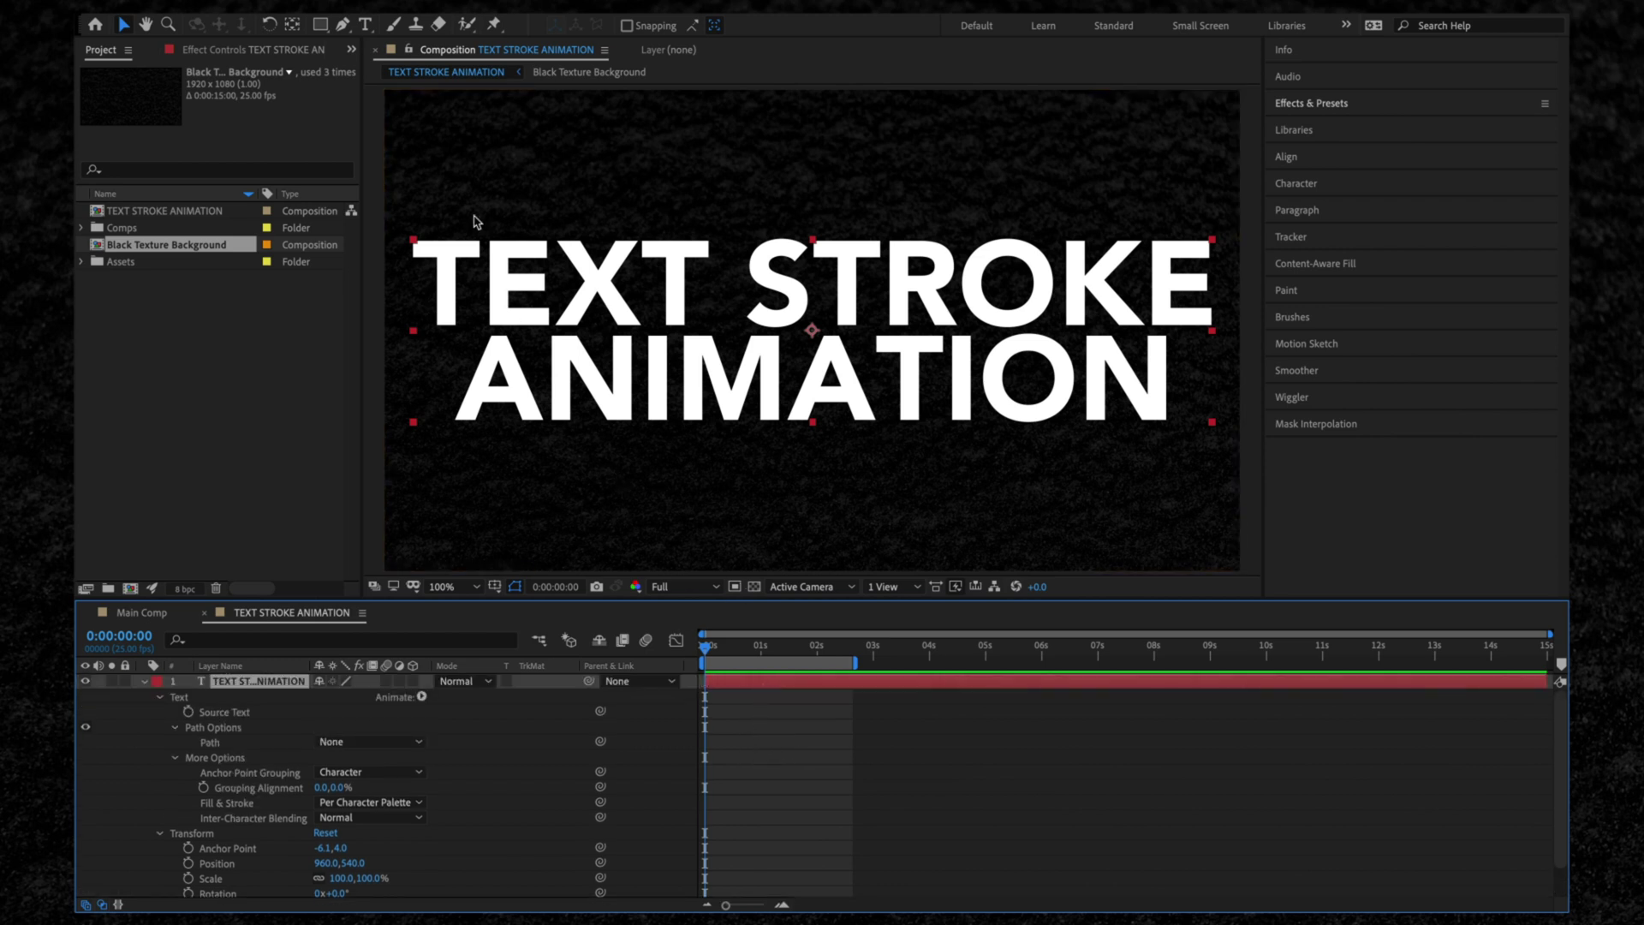
right_click(476, 274)
mouse_move(480, 468)
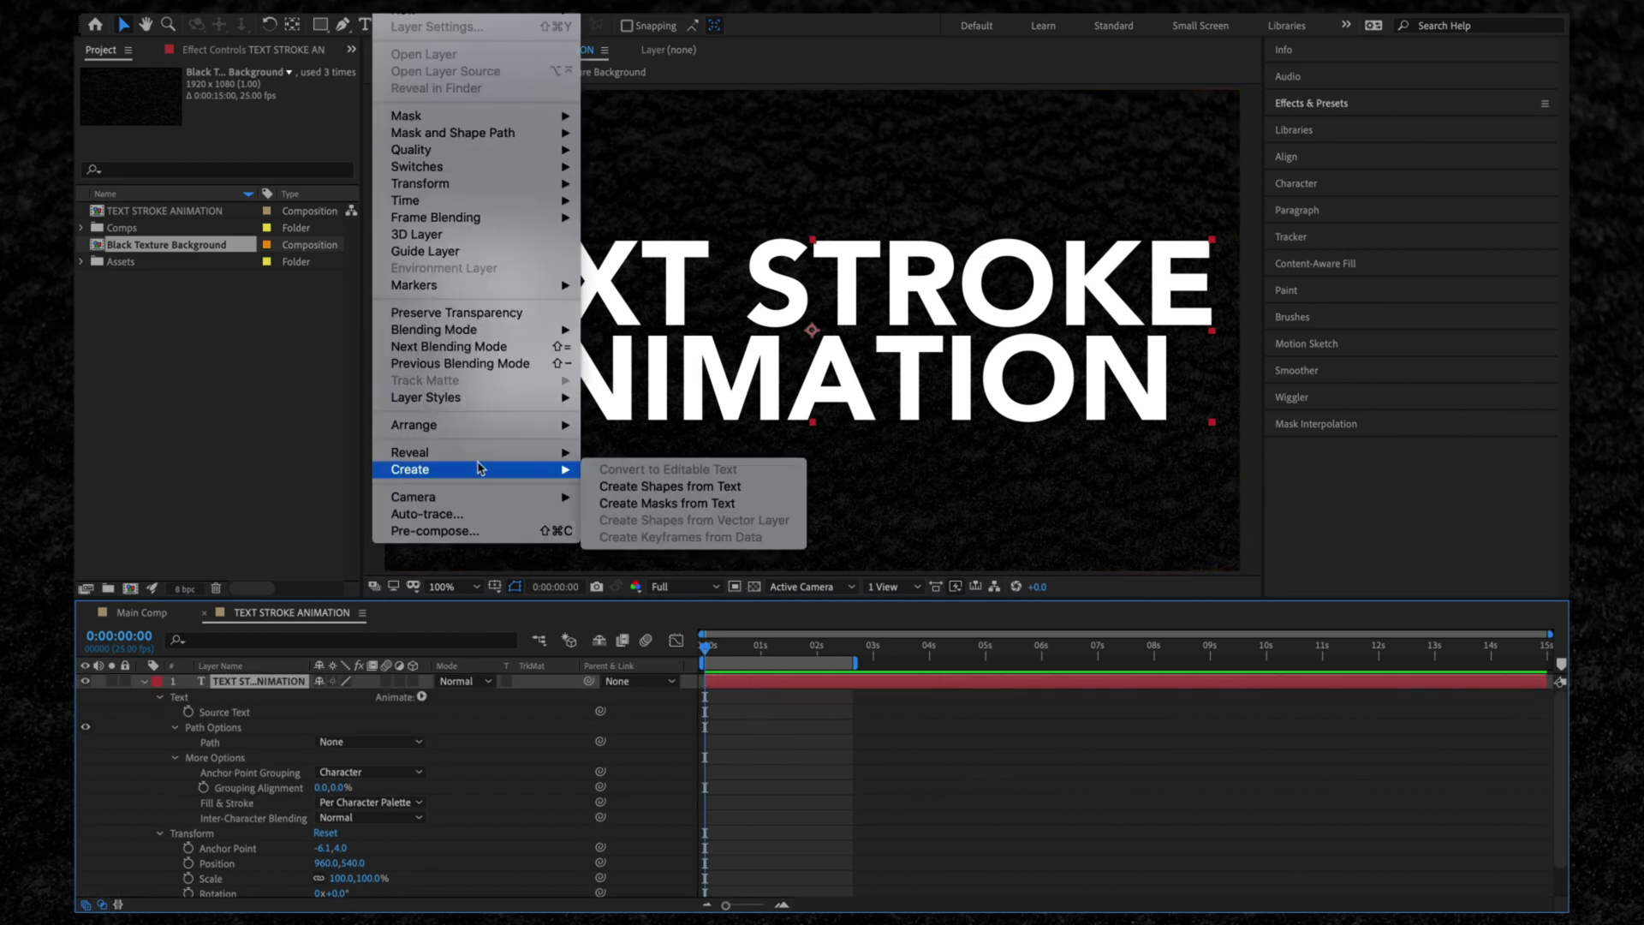
click(630, 503)
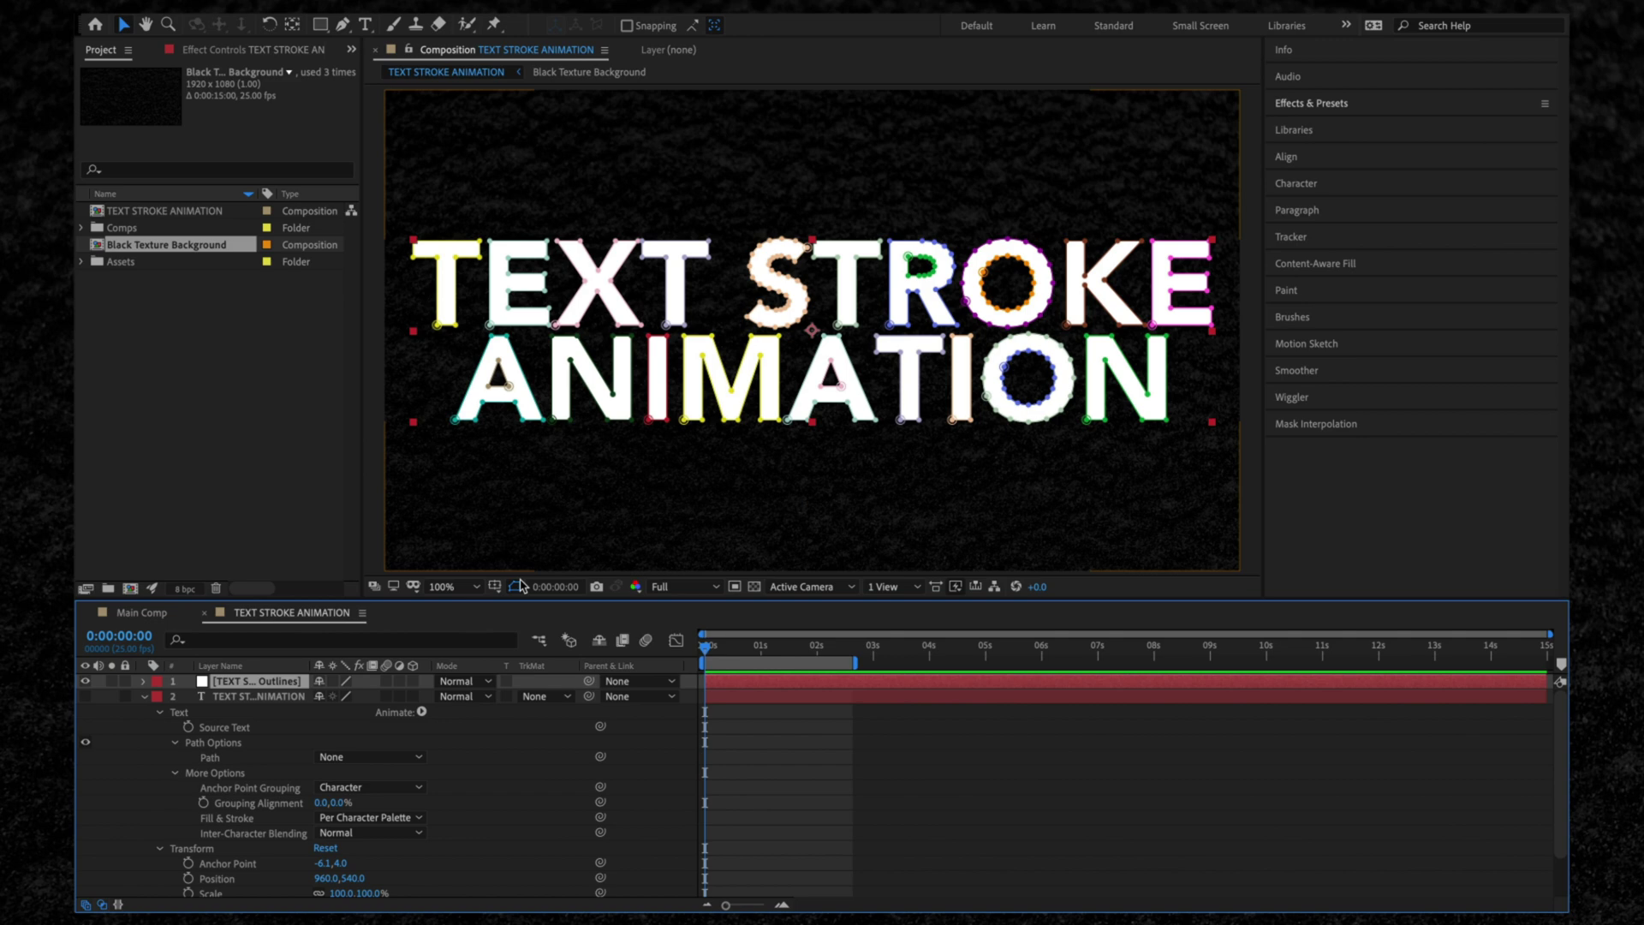
Toggle the mask path and layer control visibility in the composition view off and back on
click(516, 587)
click(516, 587)
click(516, 587)
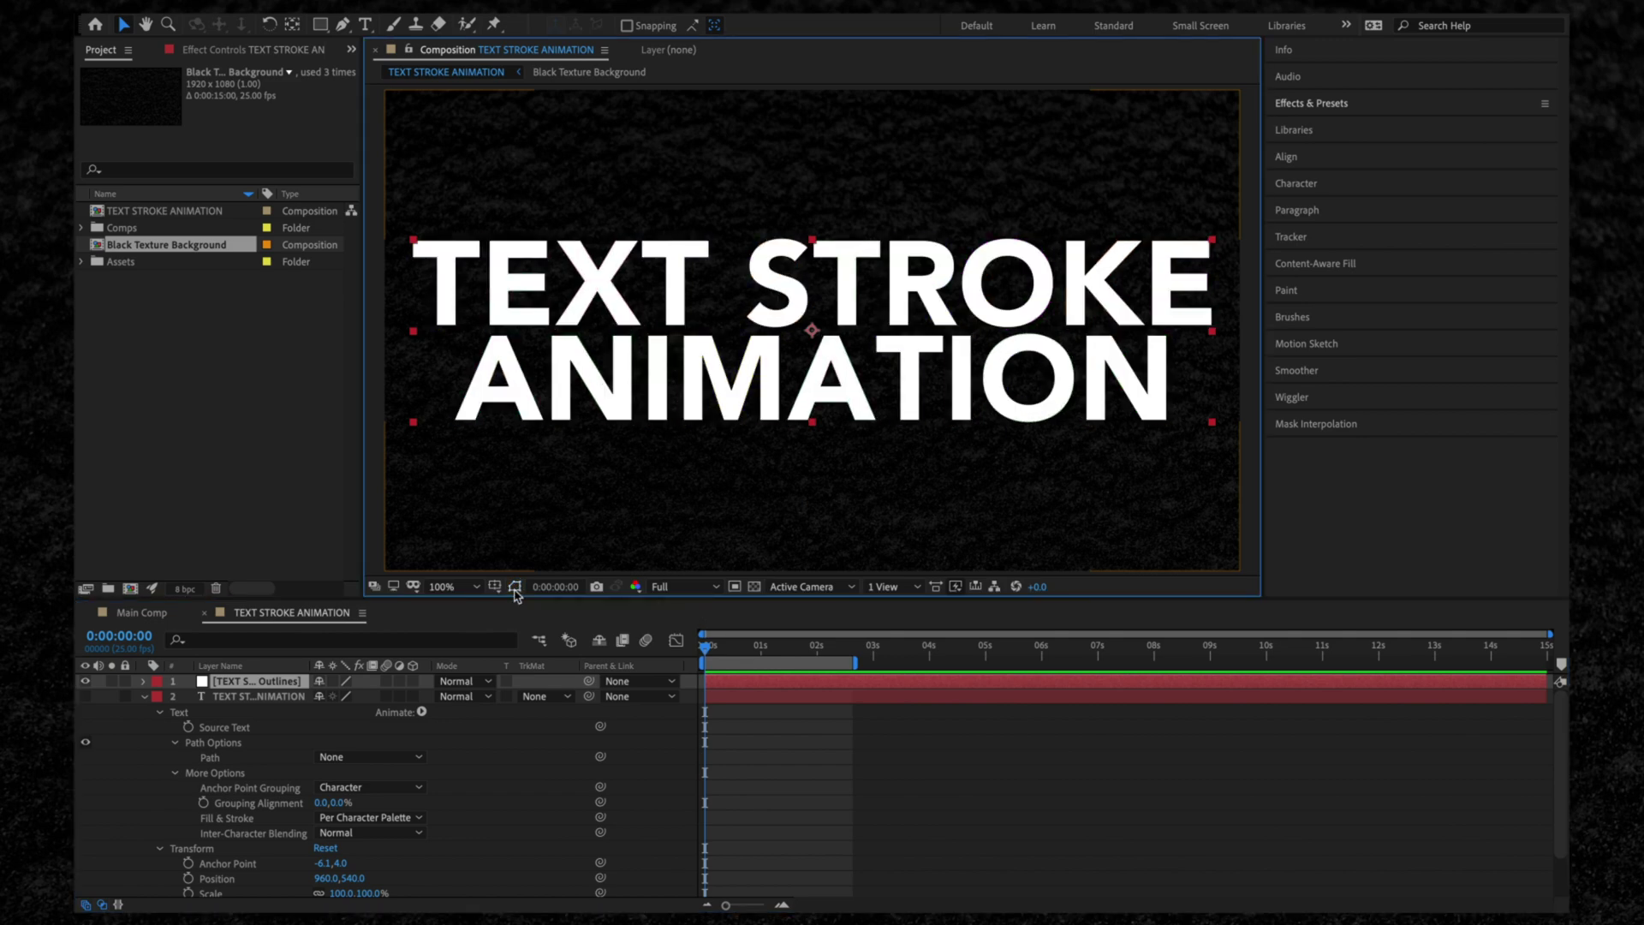
click(515, 587)
key(super+shift+h)
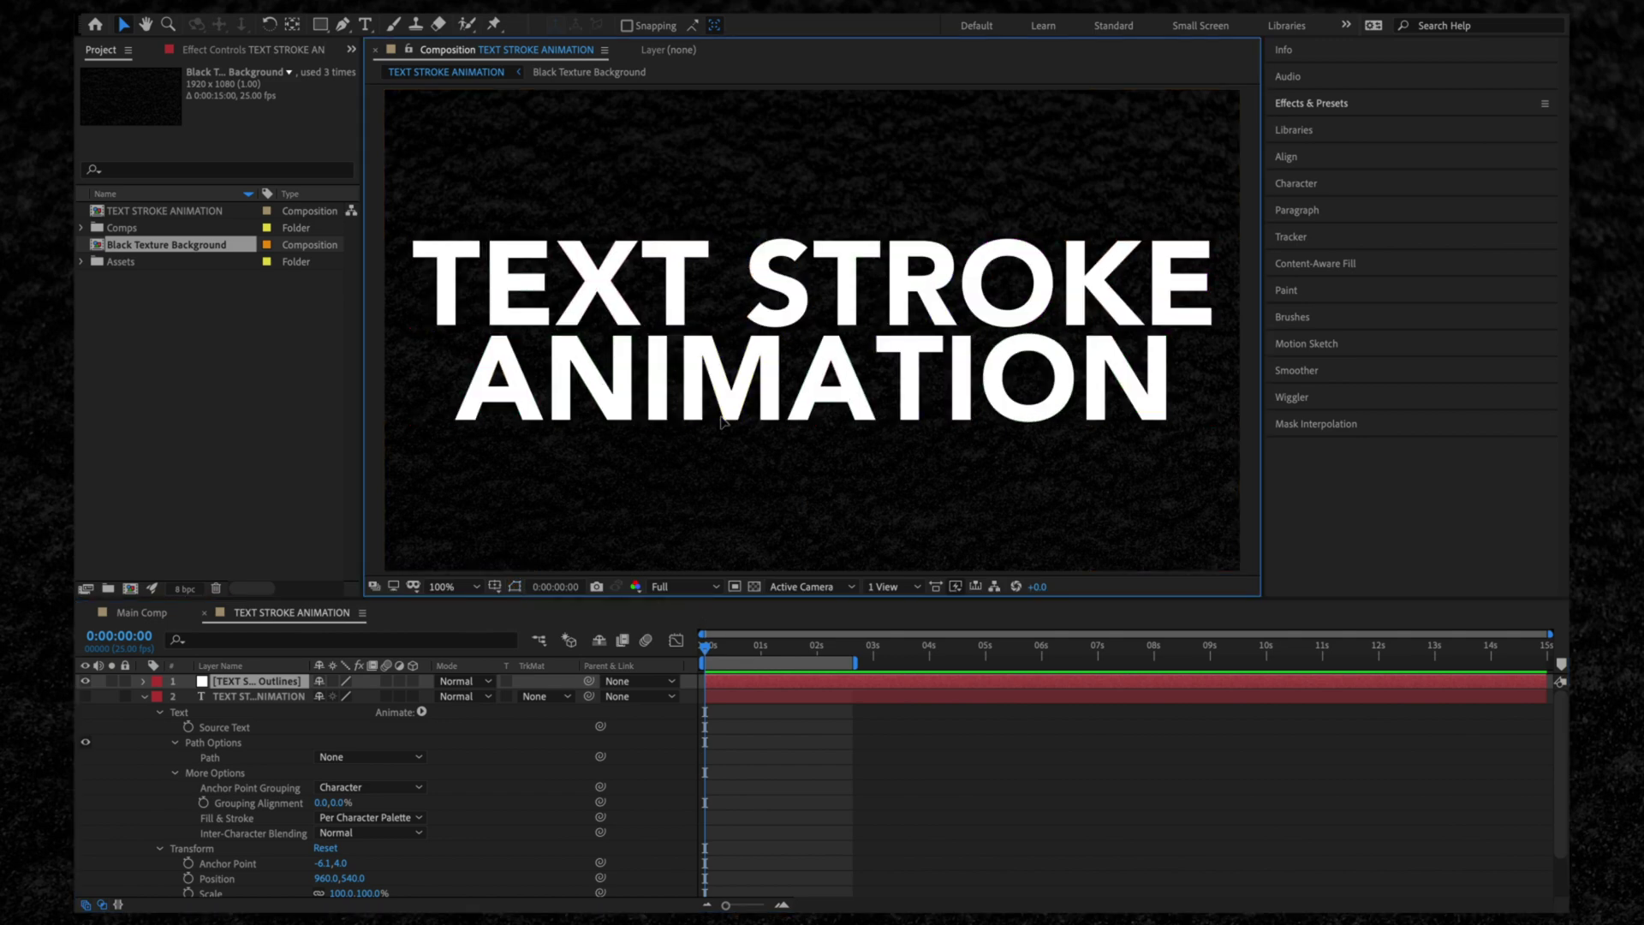
click(722, 421)
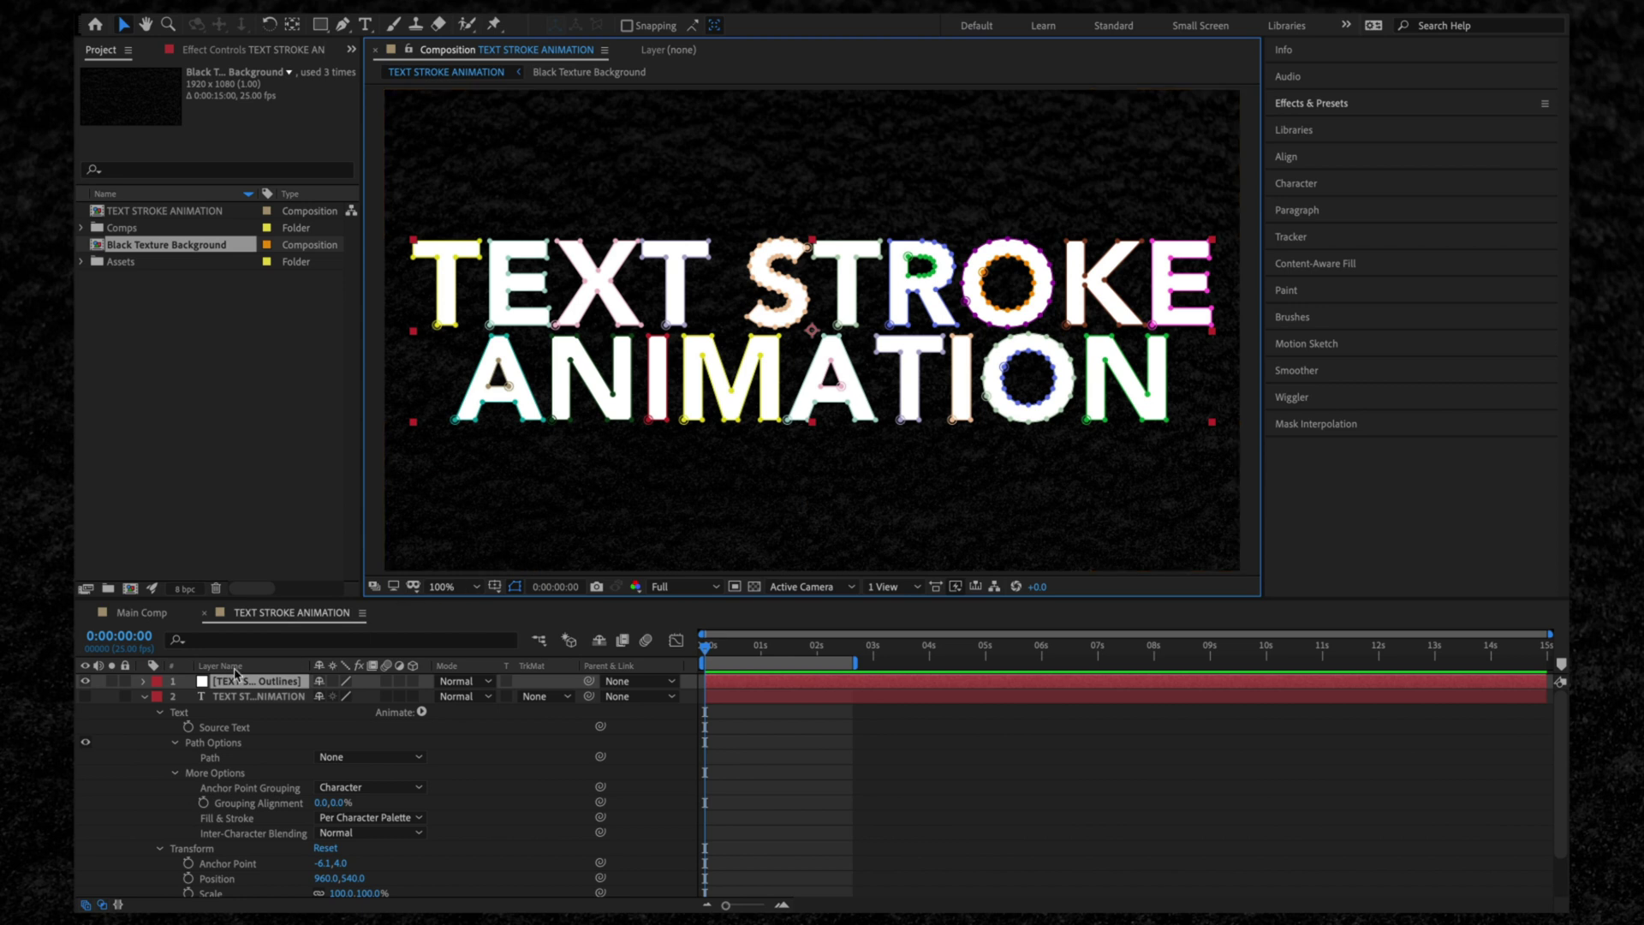
Expand the outlines layer's mask list and the properties of its first T mask
click(143, 682)
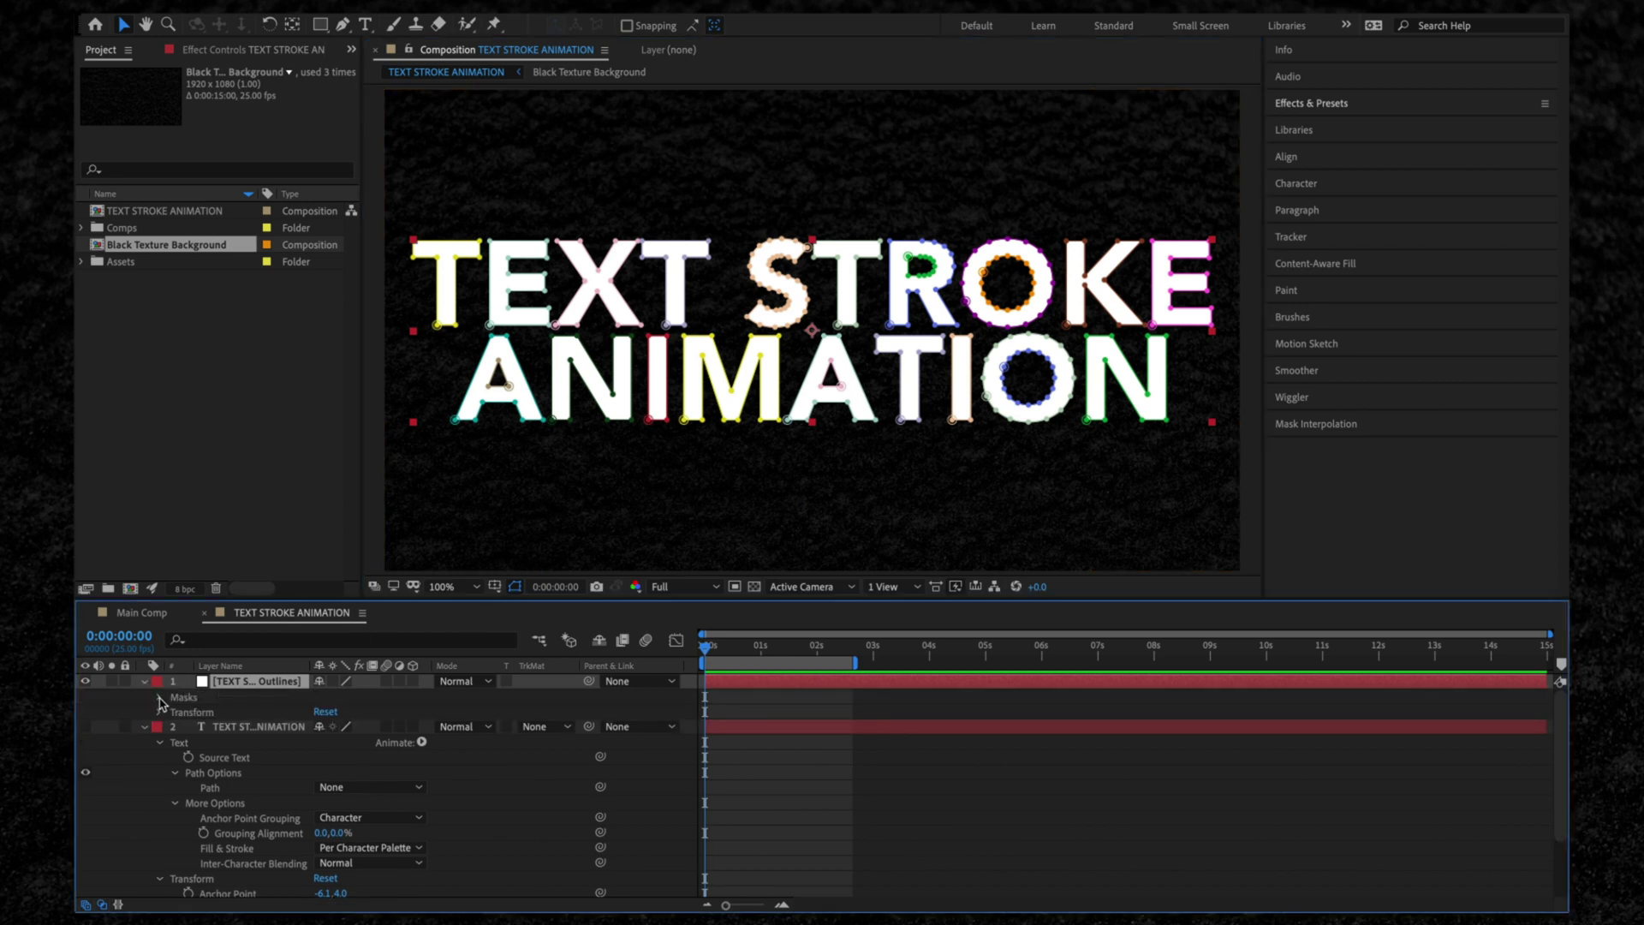
click(159, 698)
click(174, 697)
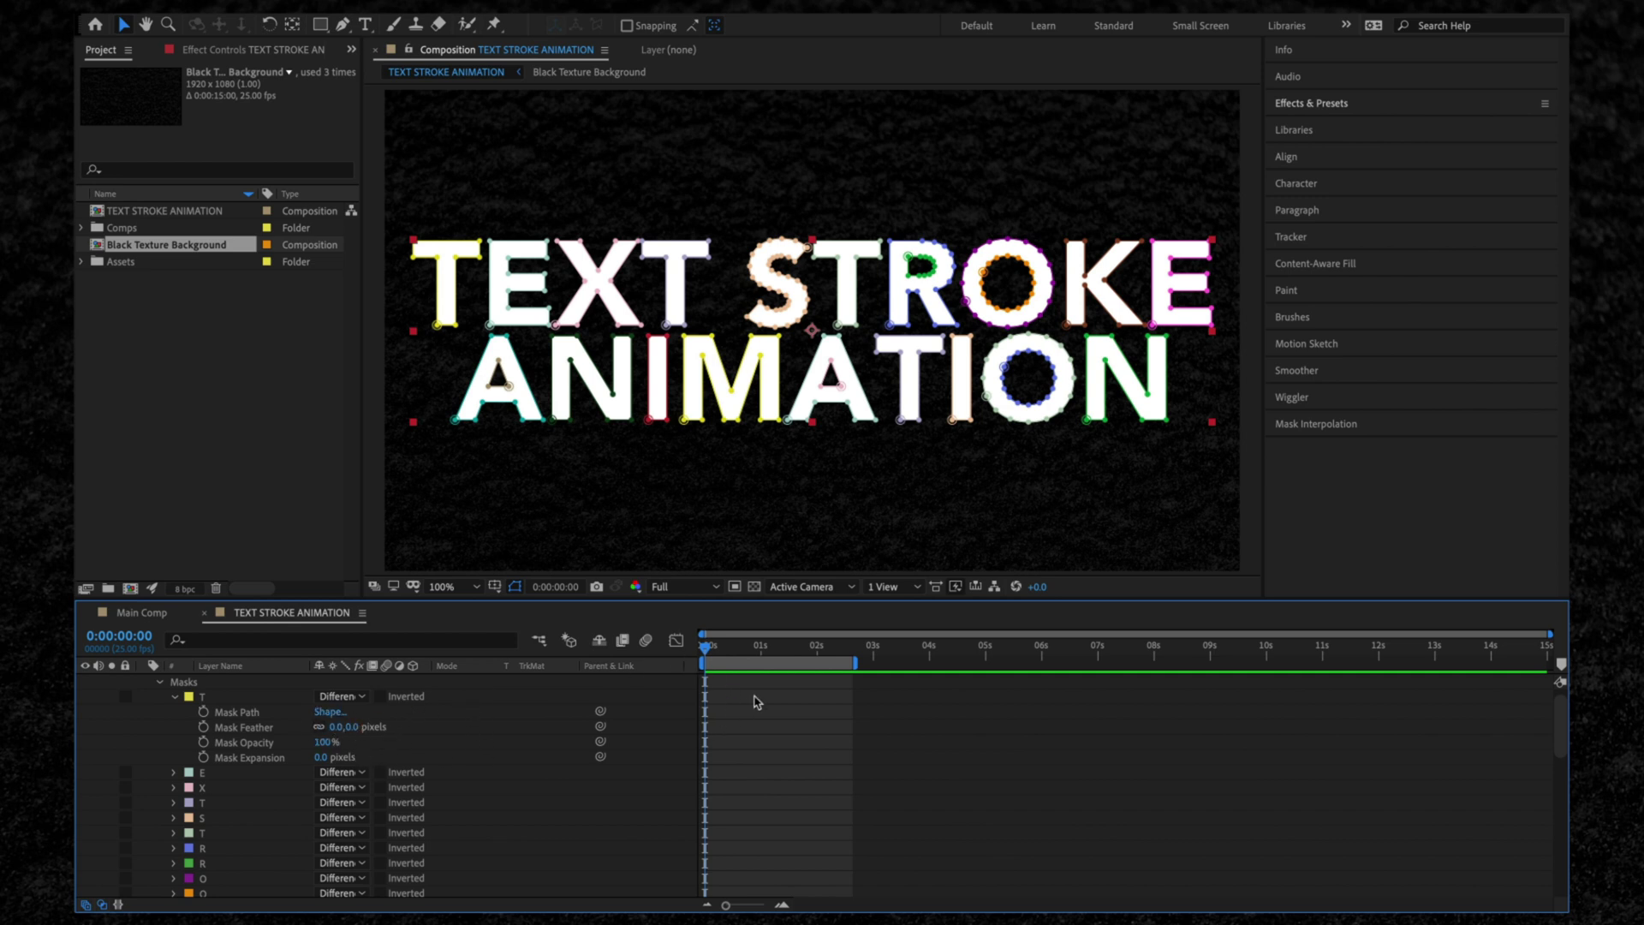
Search the effects for stroke and apply the Generate Stroke effect to the text outlines layer
click(1328, 106)
click(1332, 128)
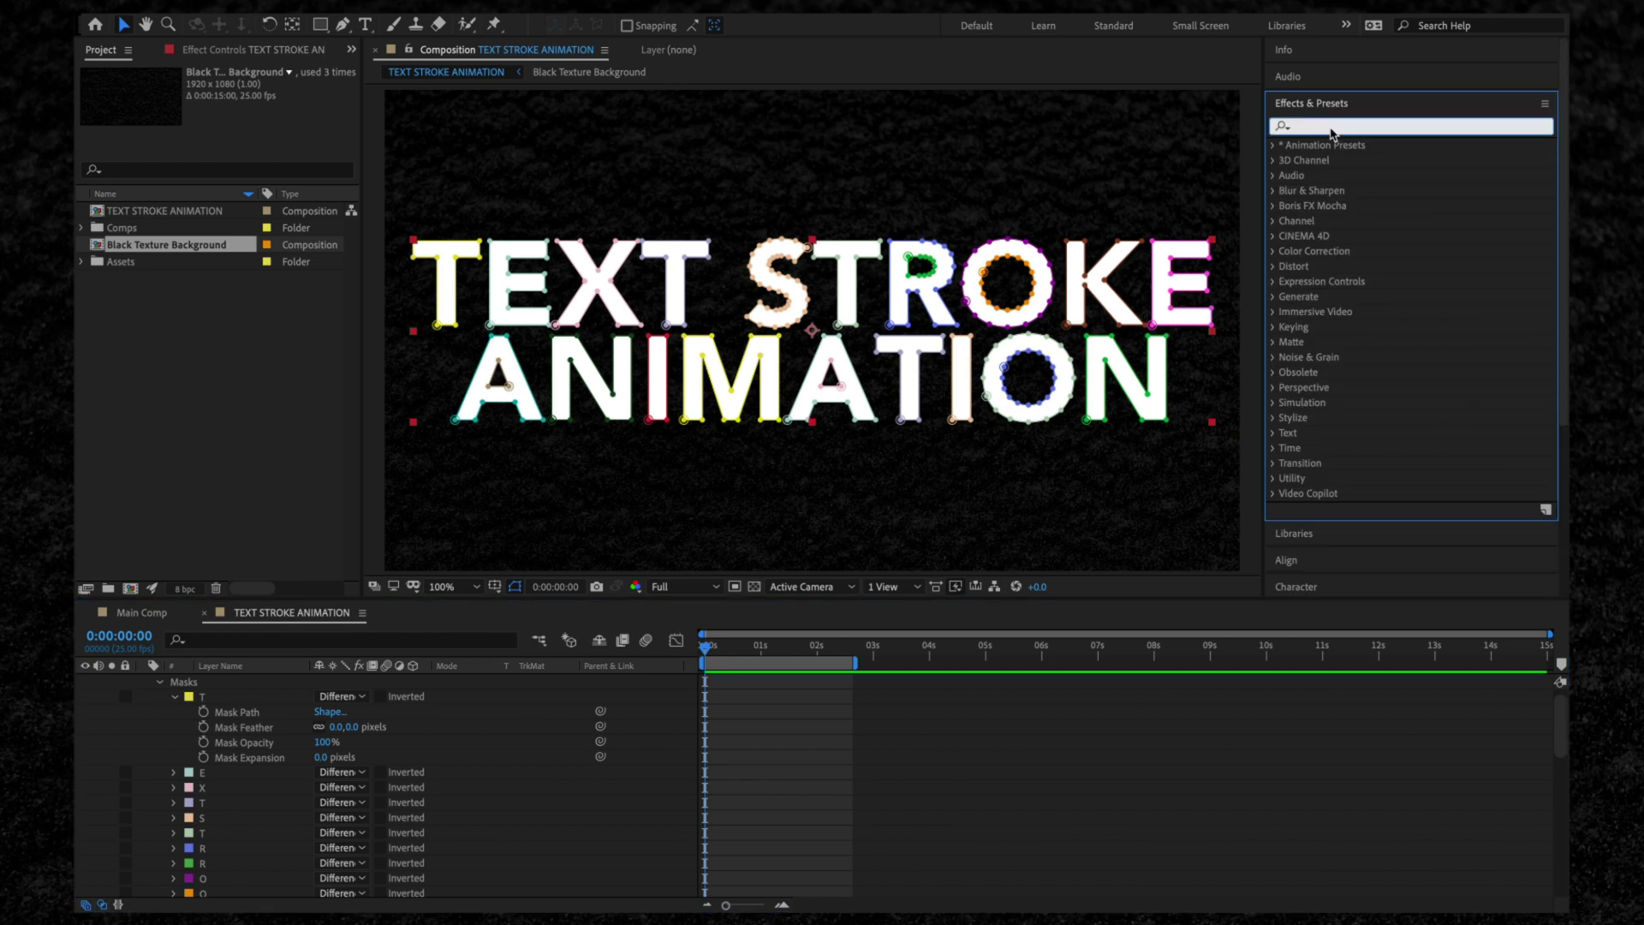
text(stroke)
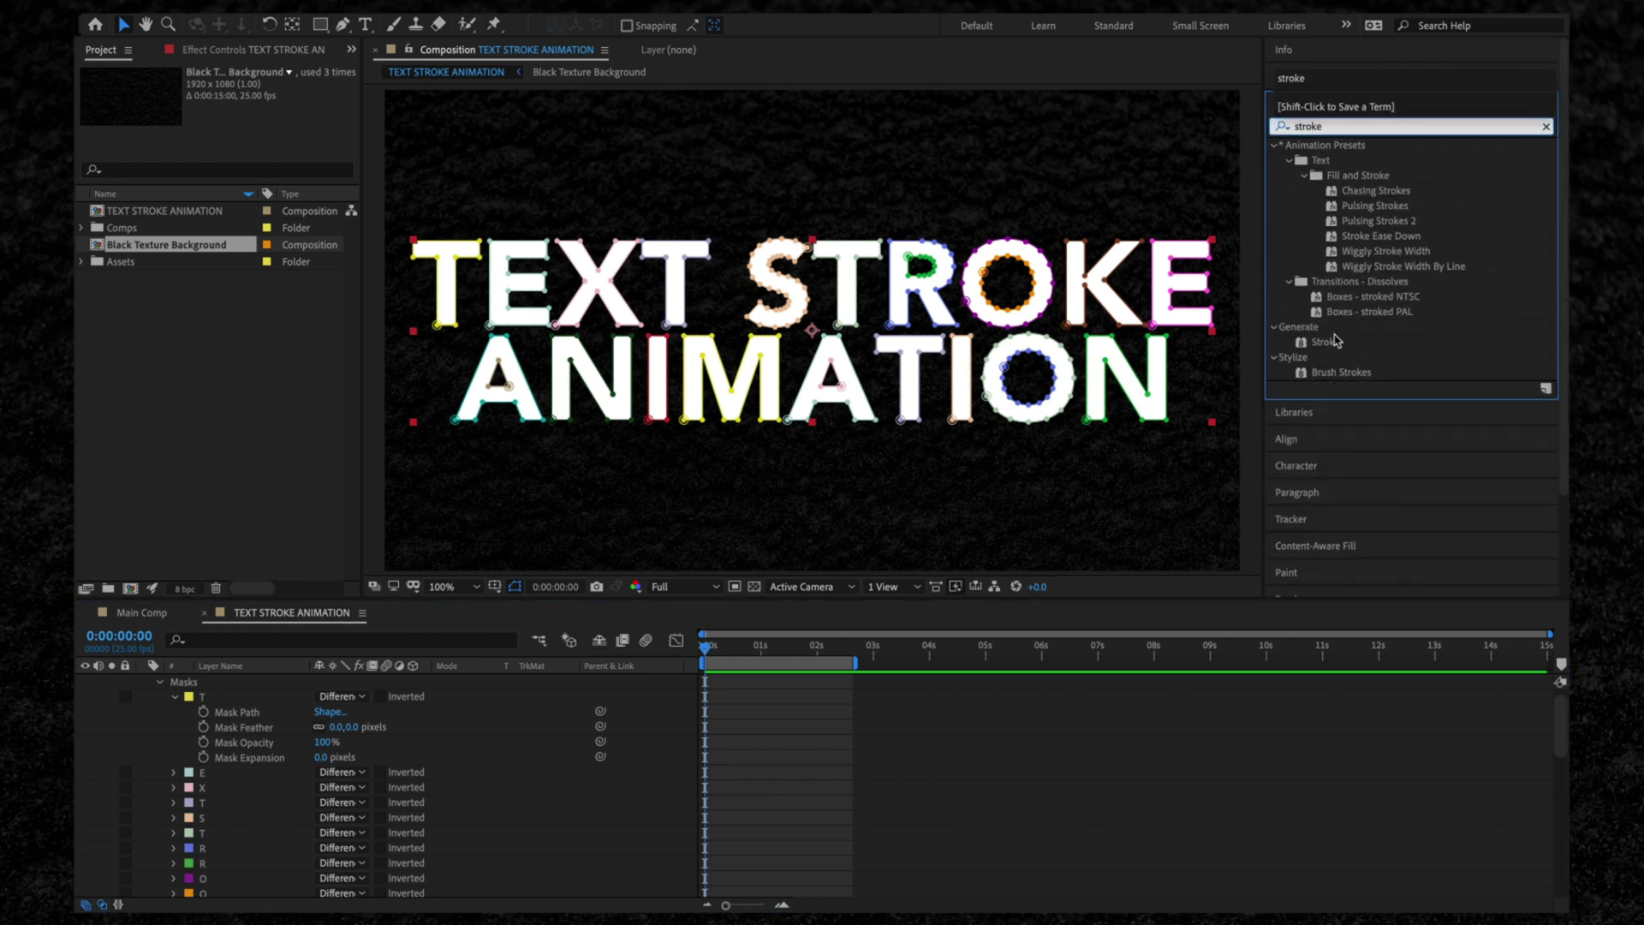
click(1326, 342)
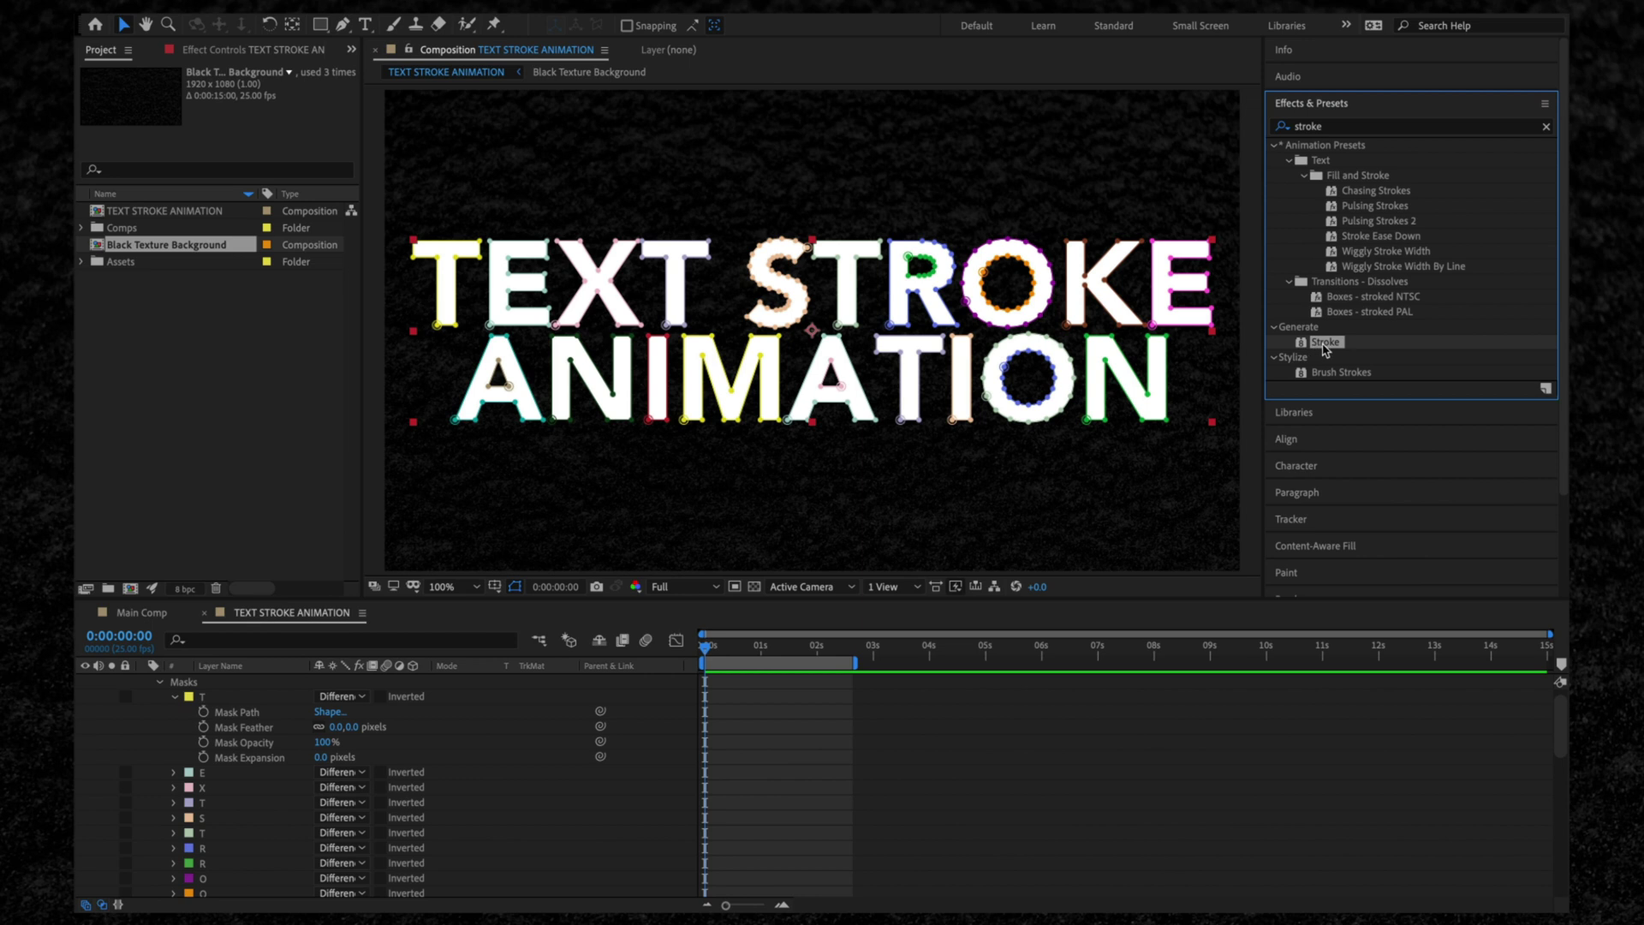
double_click(1324, 342)
mouse_move(1324, 343)
mouse_down()
mouse_move(1195, 351)
mouse_move(1080, 330)
mouse_move(1097, 344)
mouse_move(1344, 342)
mouse_up()
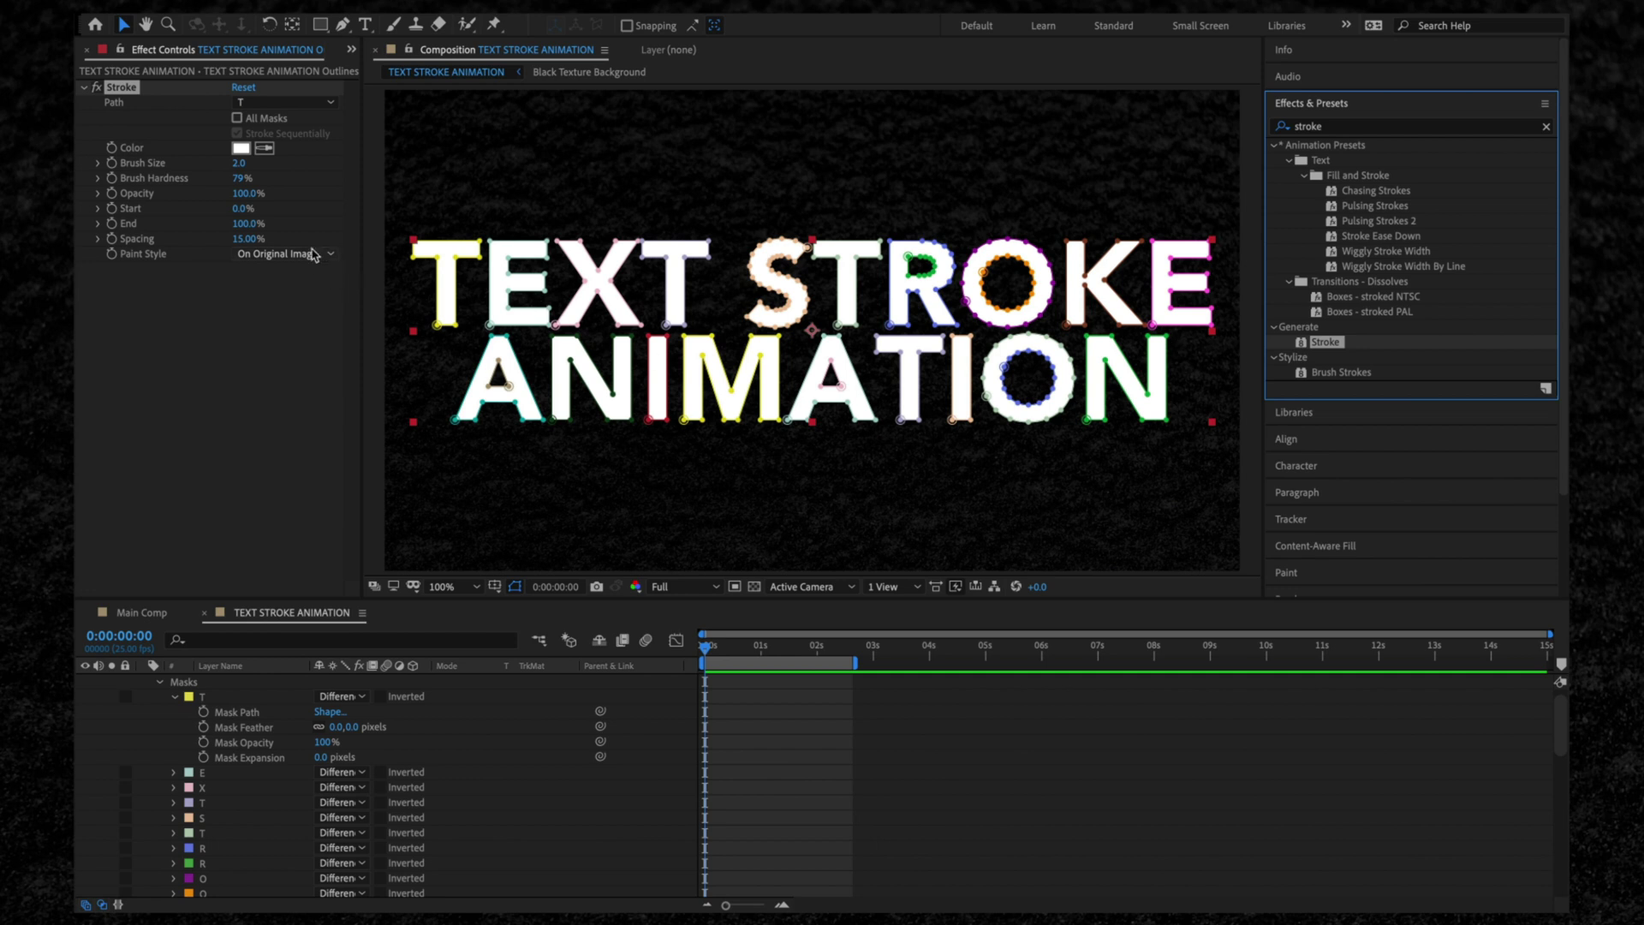
Set the Stroke effect's color to pure red (FF0000)
click(242, 149)
click(1354, 99)
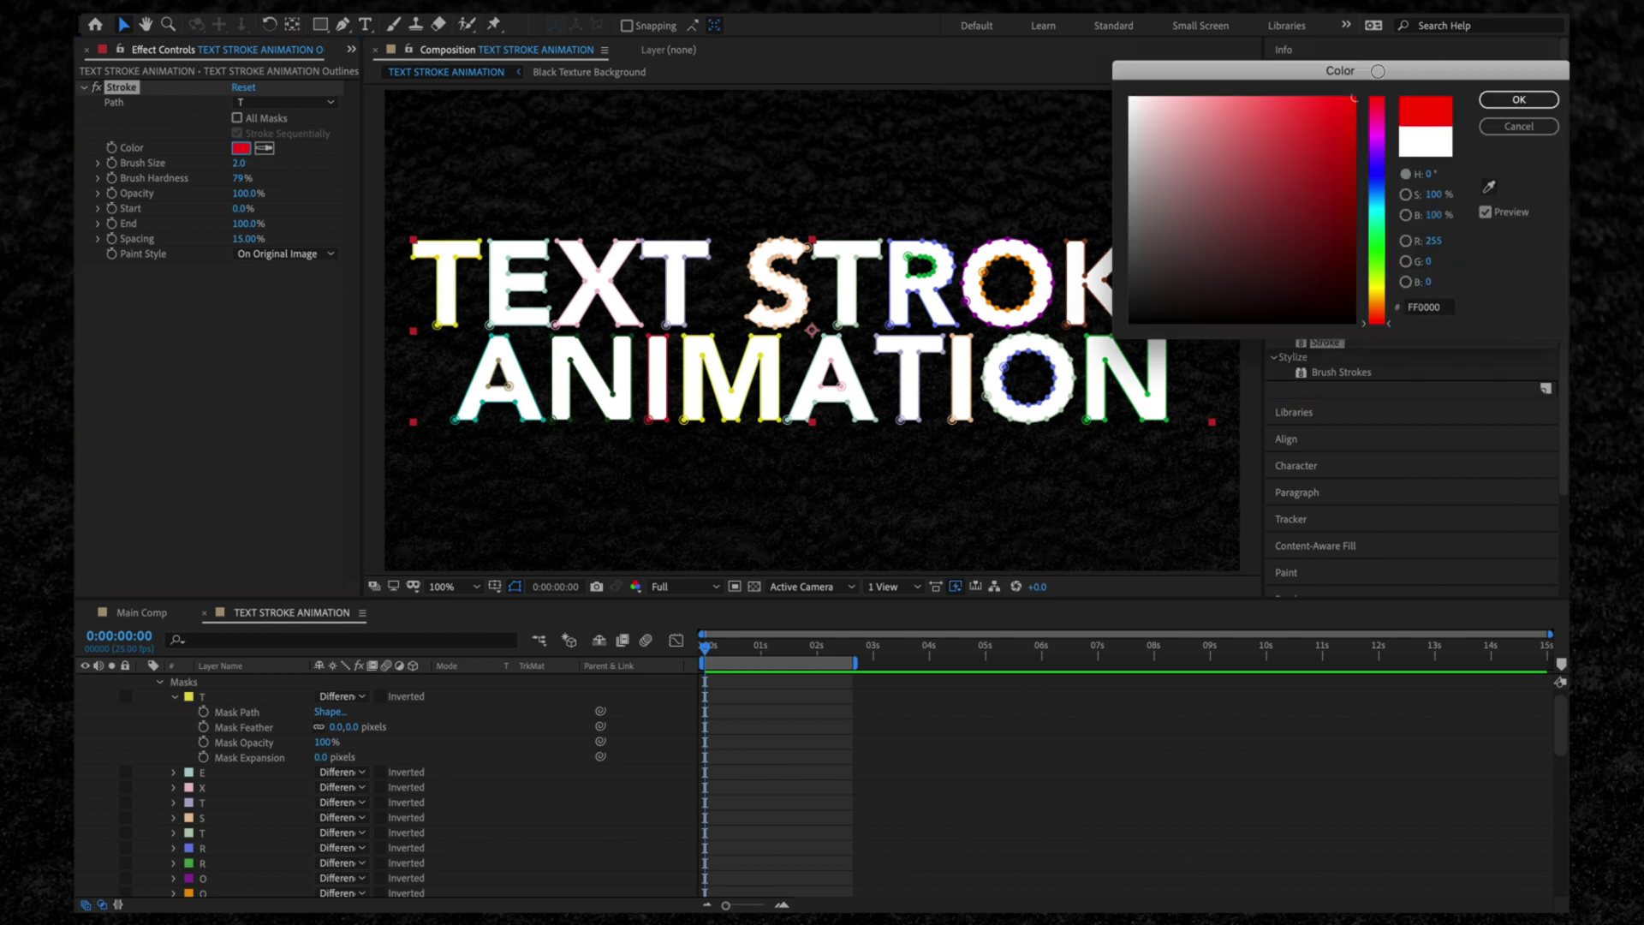
click(1518, 100)
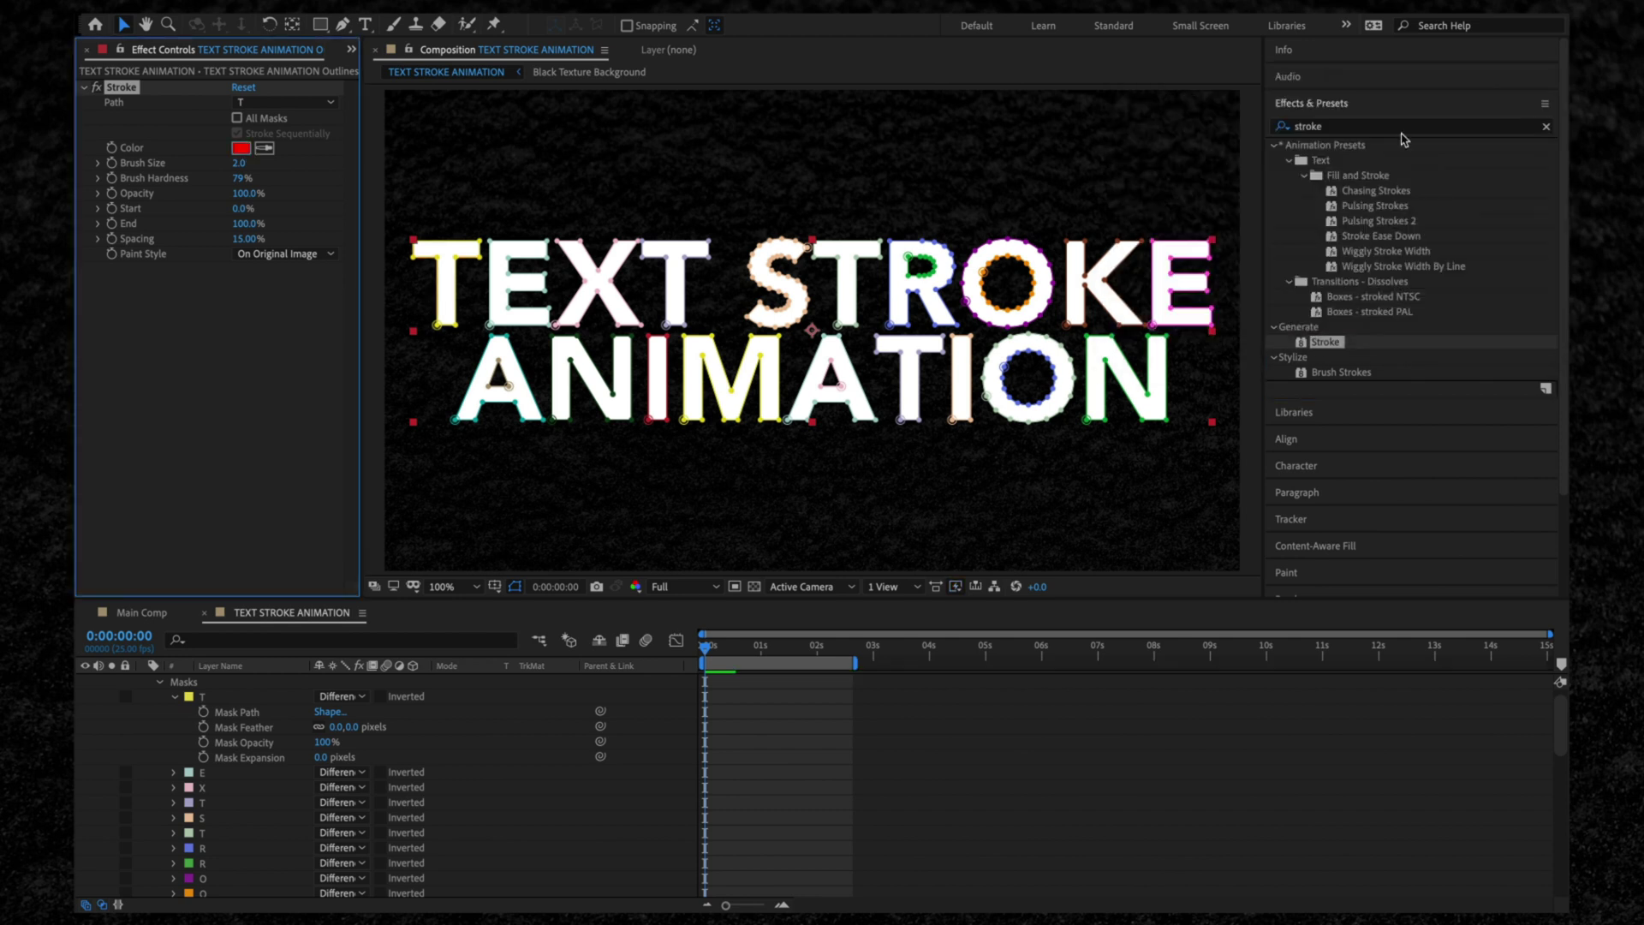
Set the stroke's brush size to 8 and its brush hardness to 100%
click(238, 162)
text(8)
key(Return)
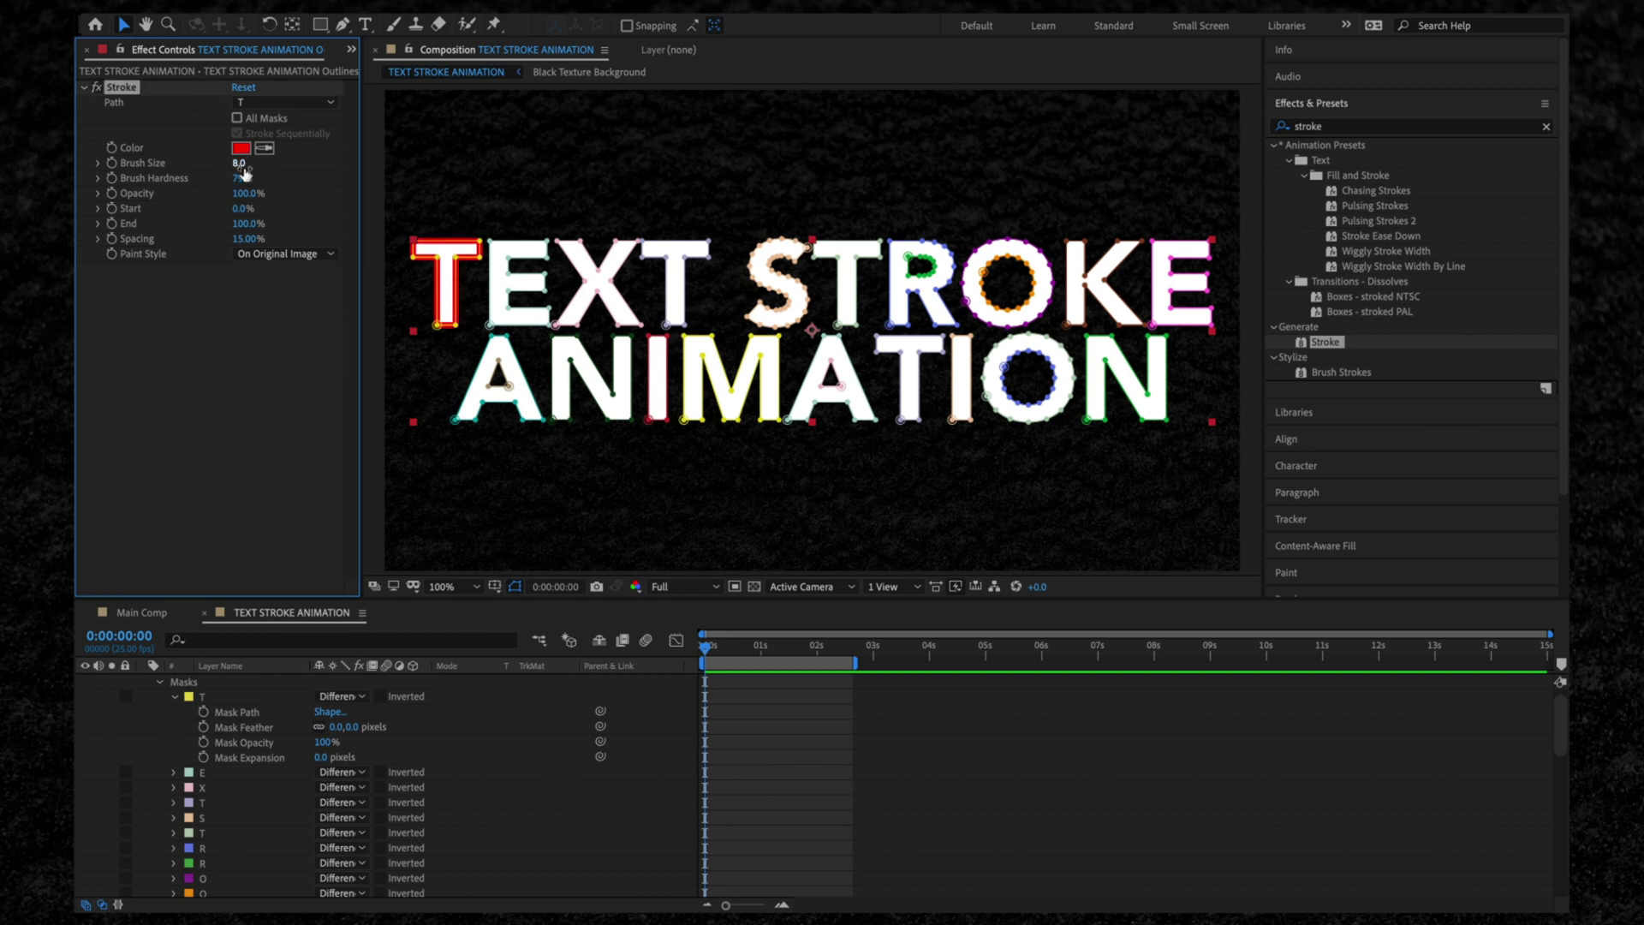
drag(242, 178, 387, 172)
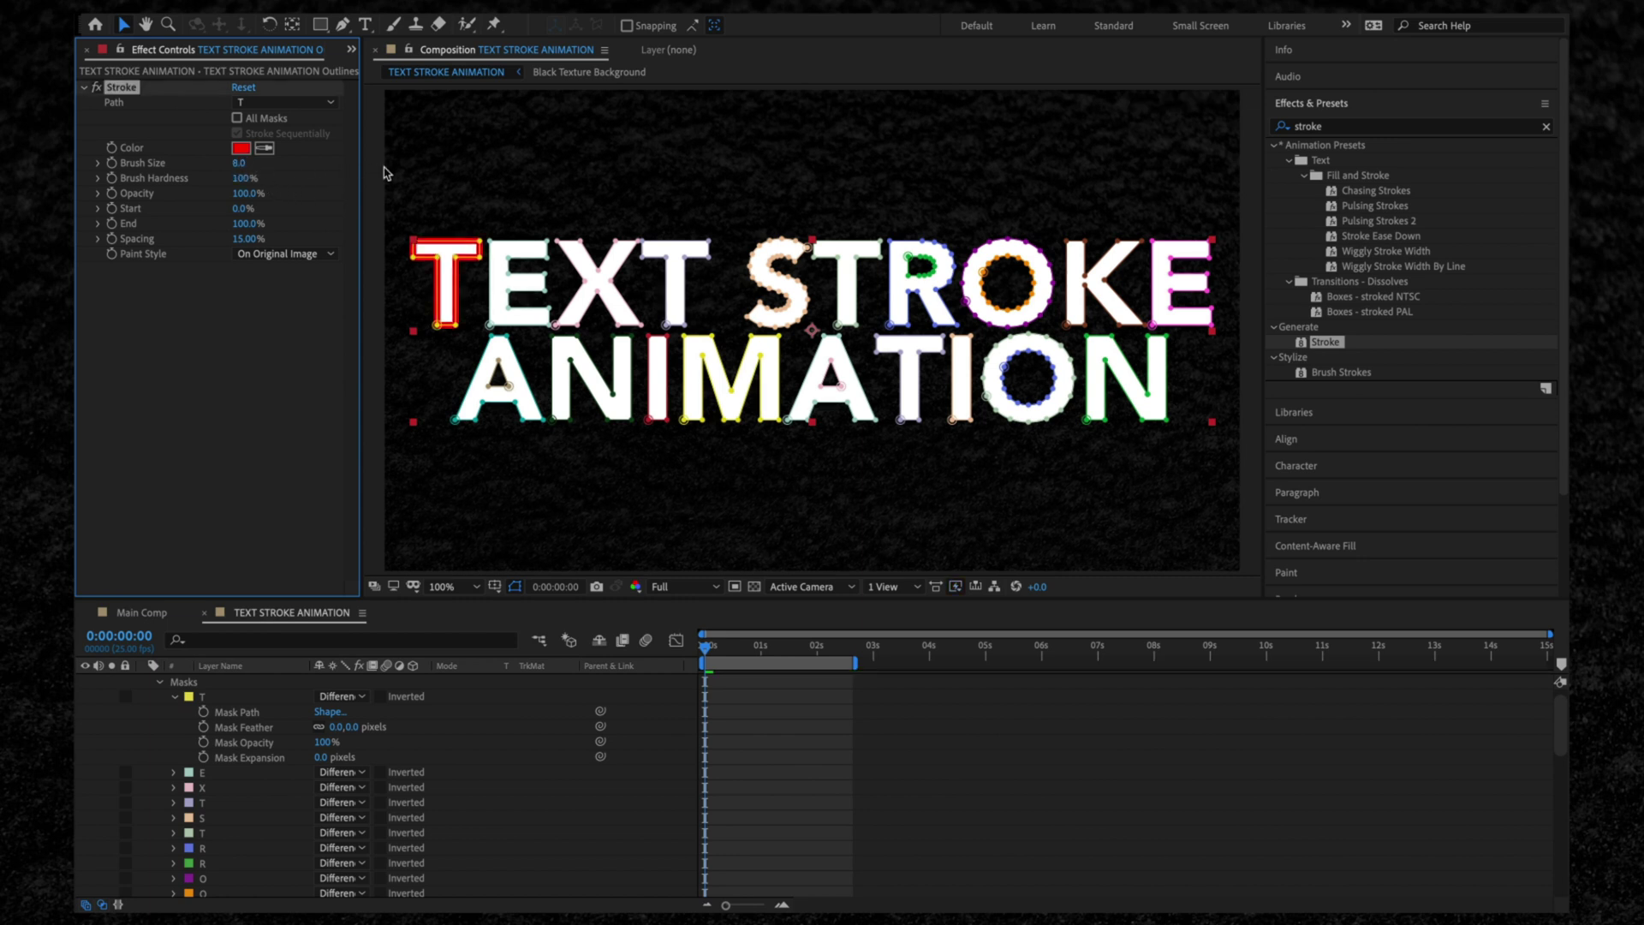
click(299, 184)
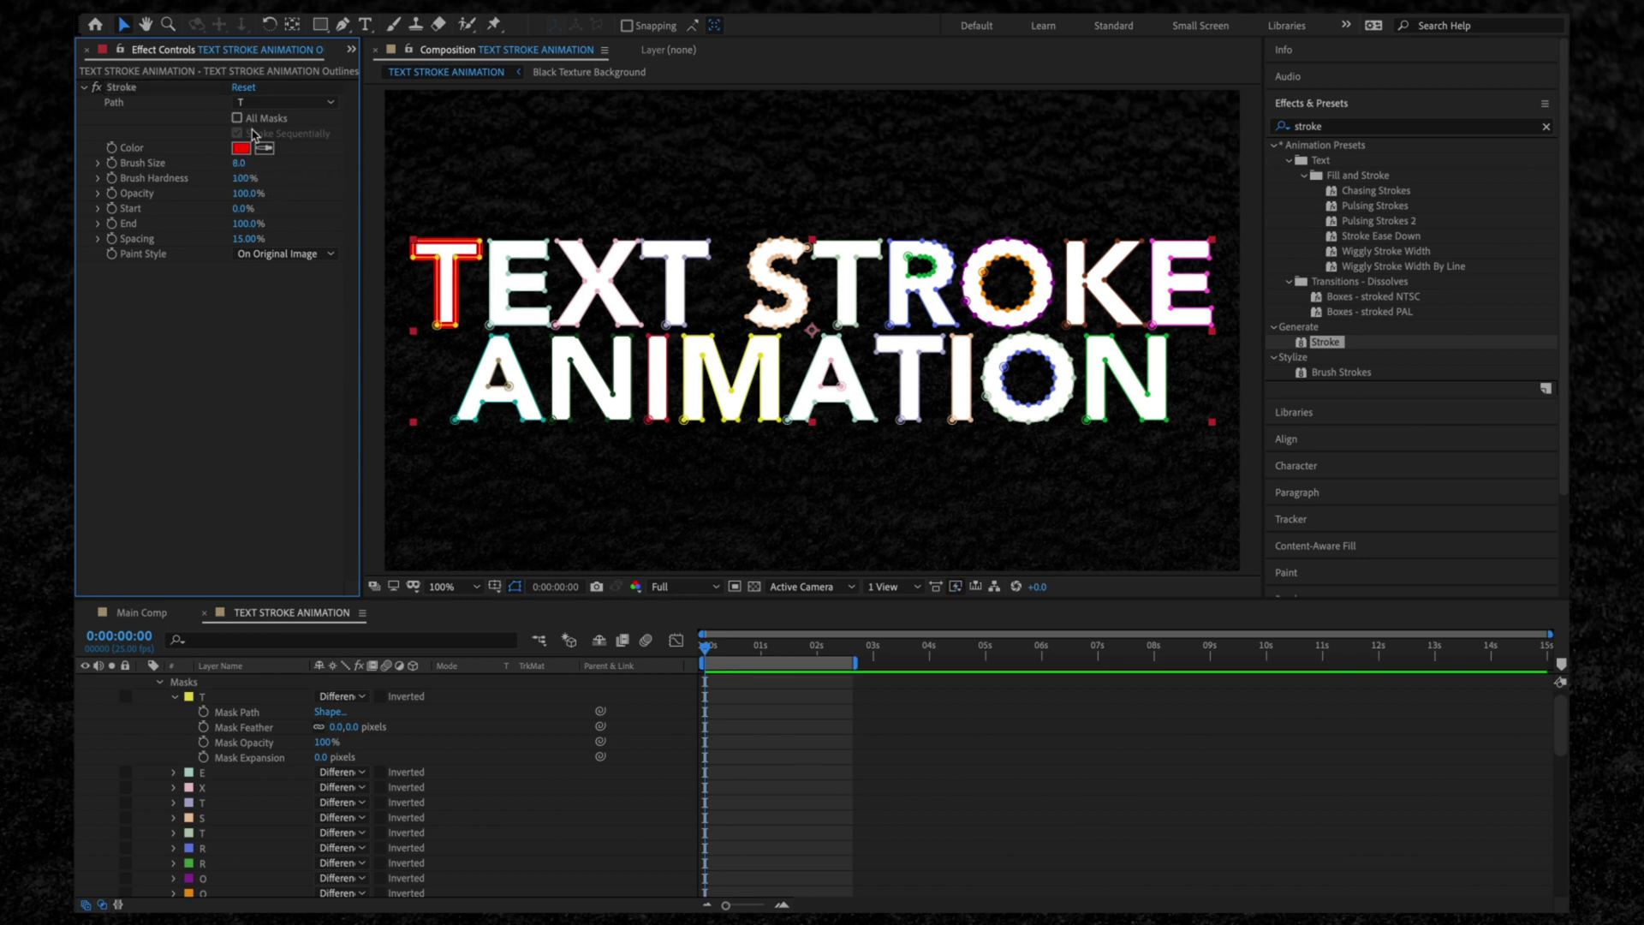
Apply the stroke to all masks and set its paint style to On Transparent
click(237, 118)
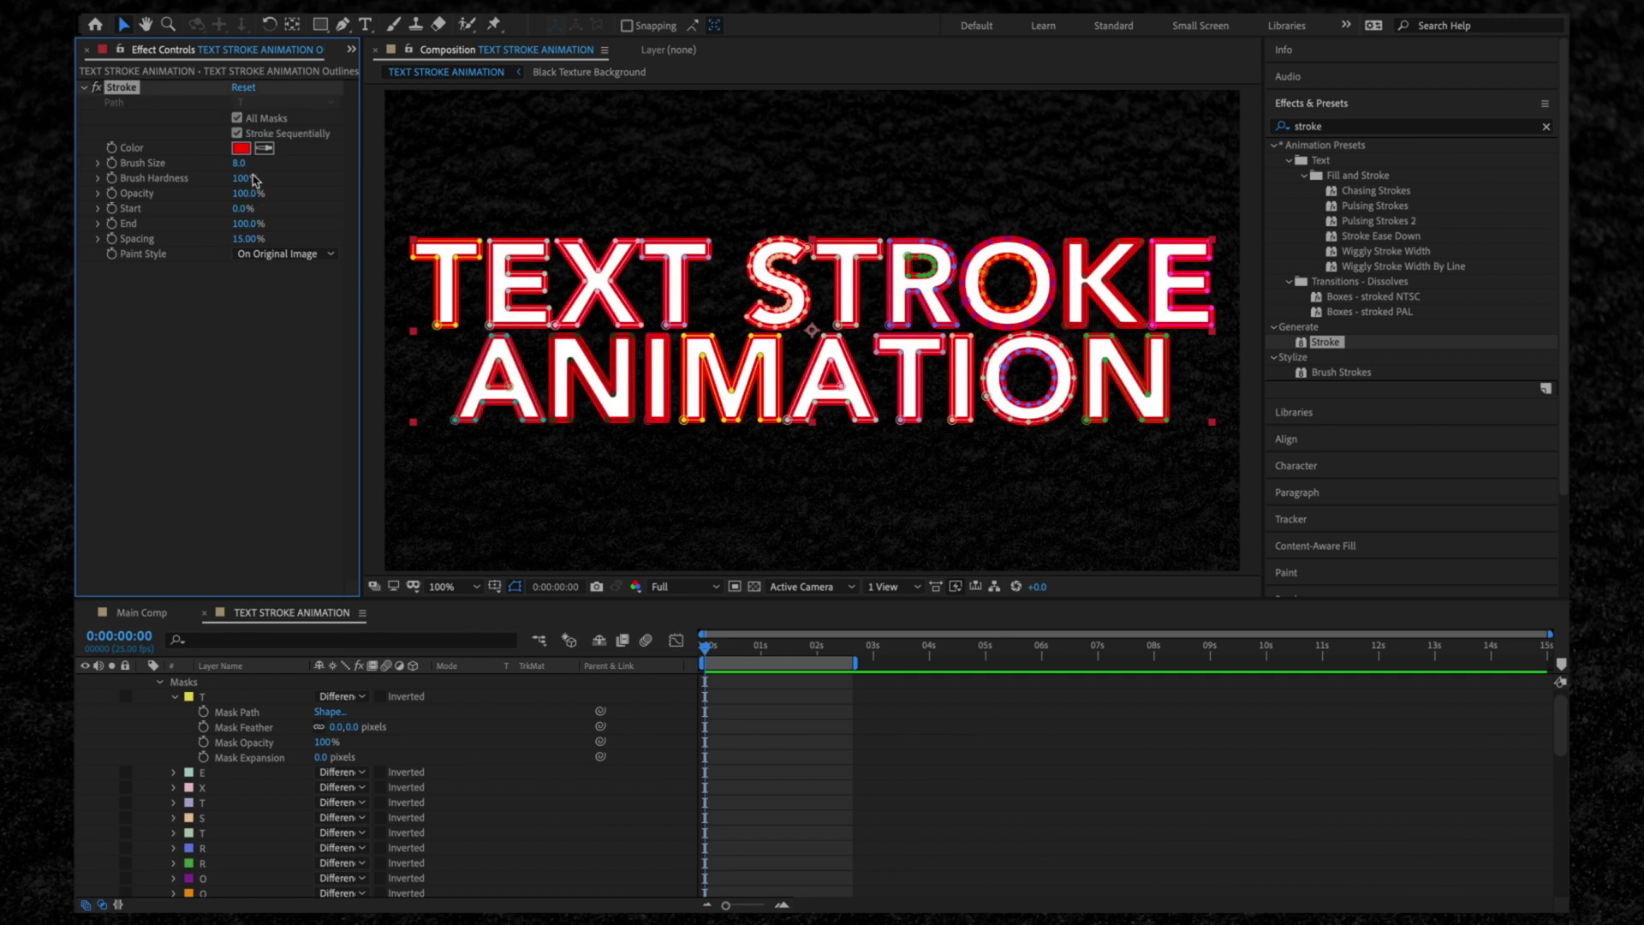
click(283, 254)
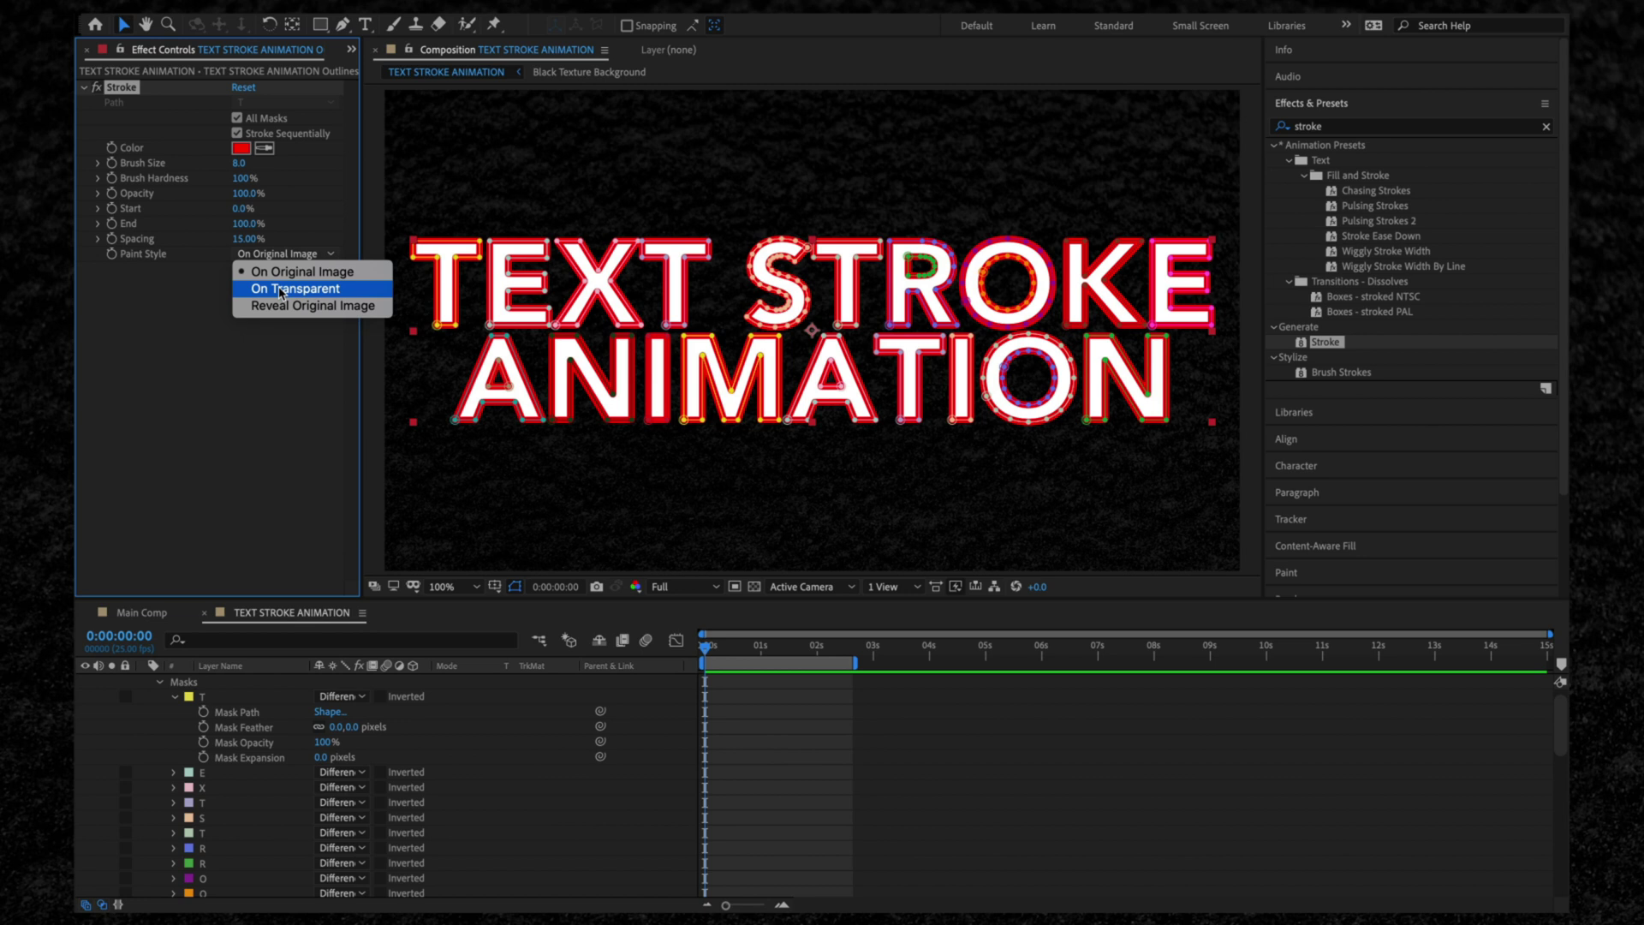
click(283, 289)
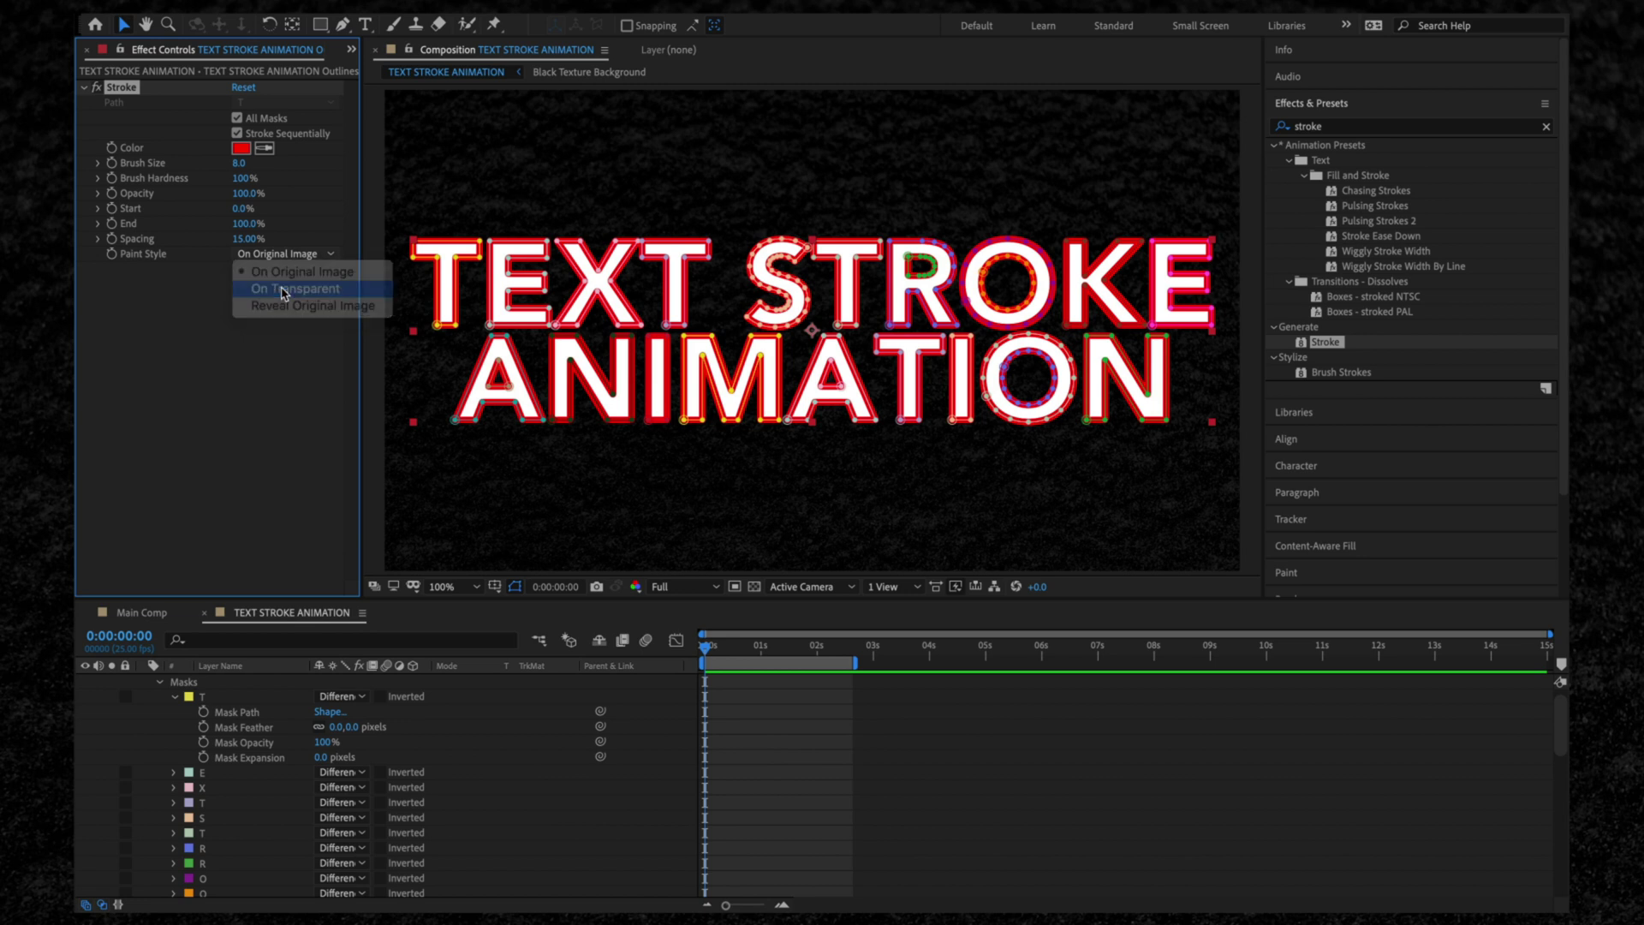
click(285, 331)
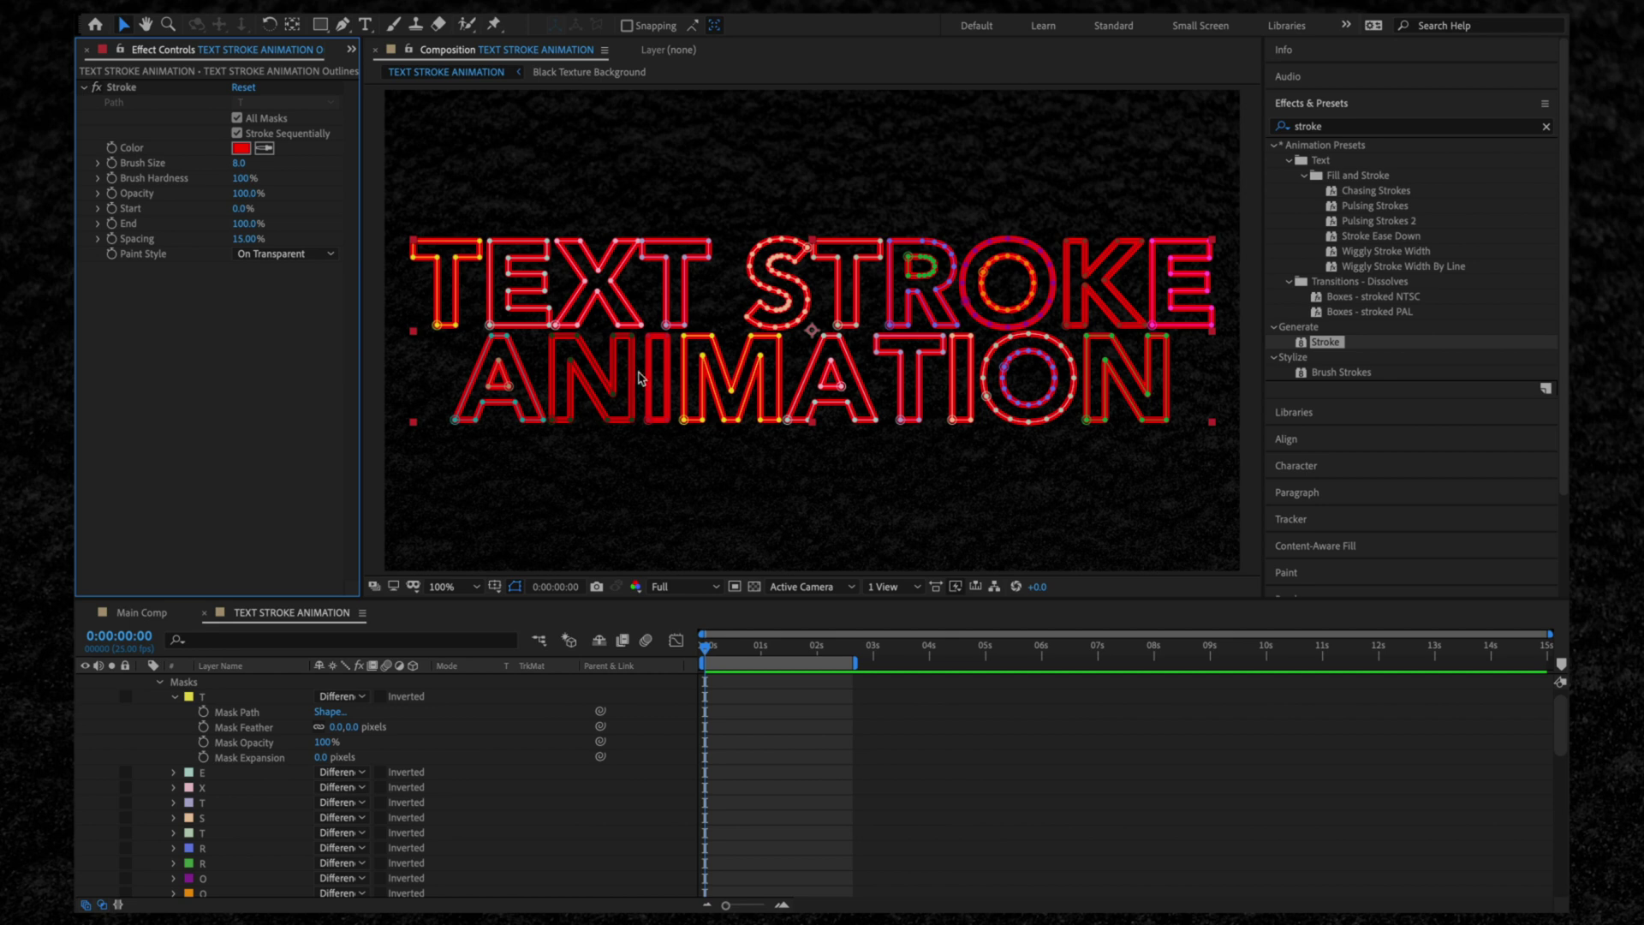
Enable keyframing for the stroke's Start and End at the first frame and show only the outlines layer's keyframed properties, collapsing the text layer
click(112, 226)
scroll(488, 710, up, 1)
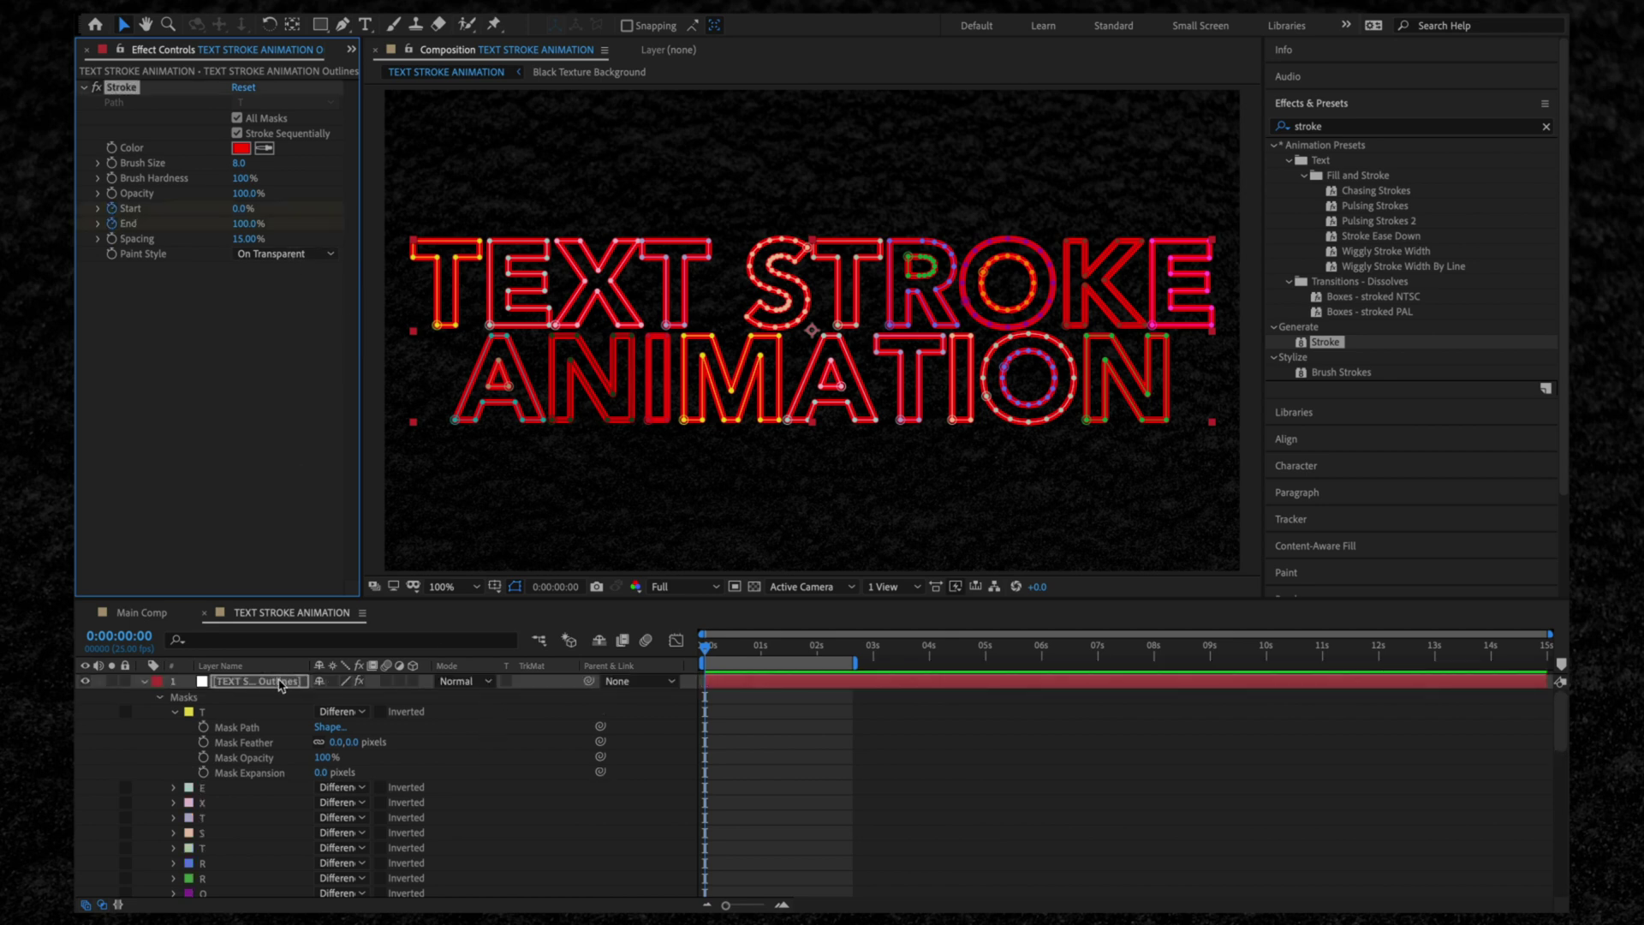
click(279, 681)
key(u)
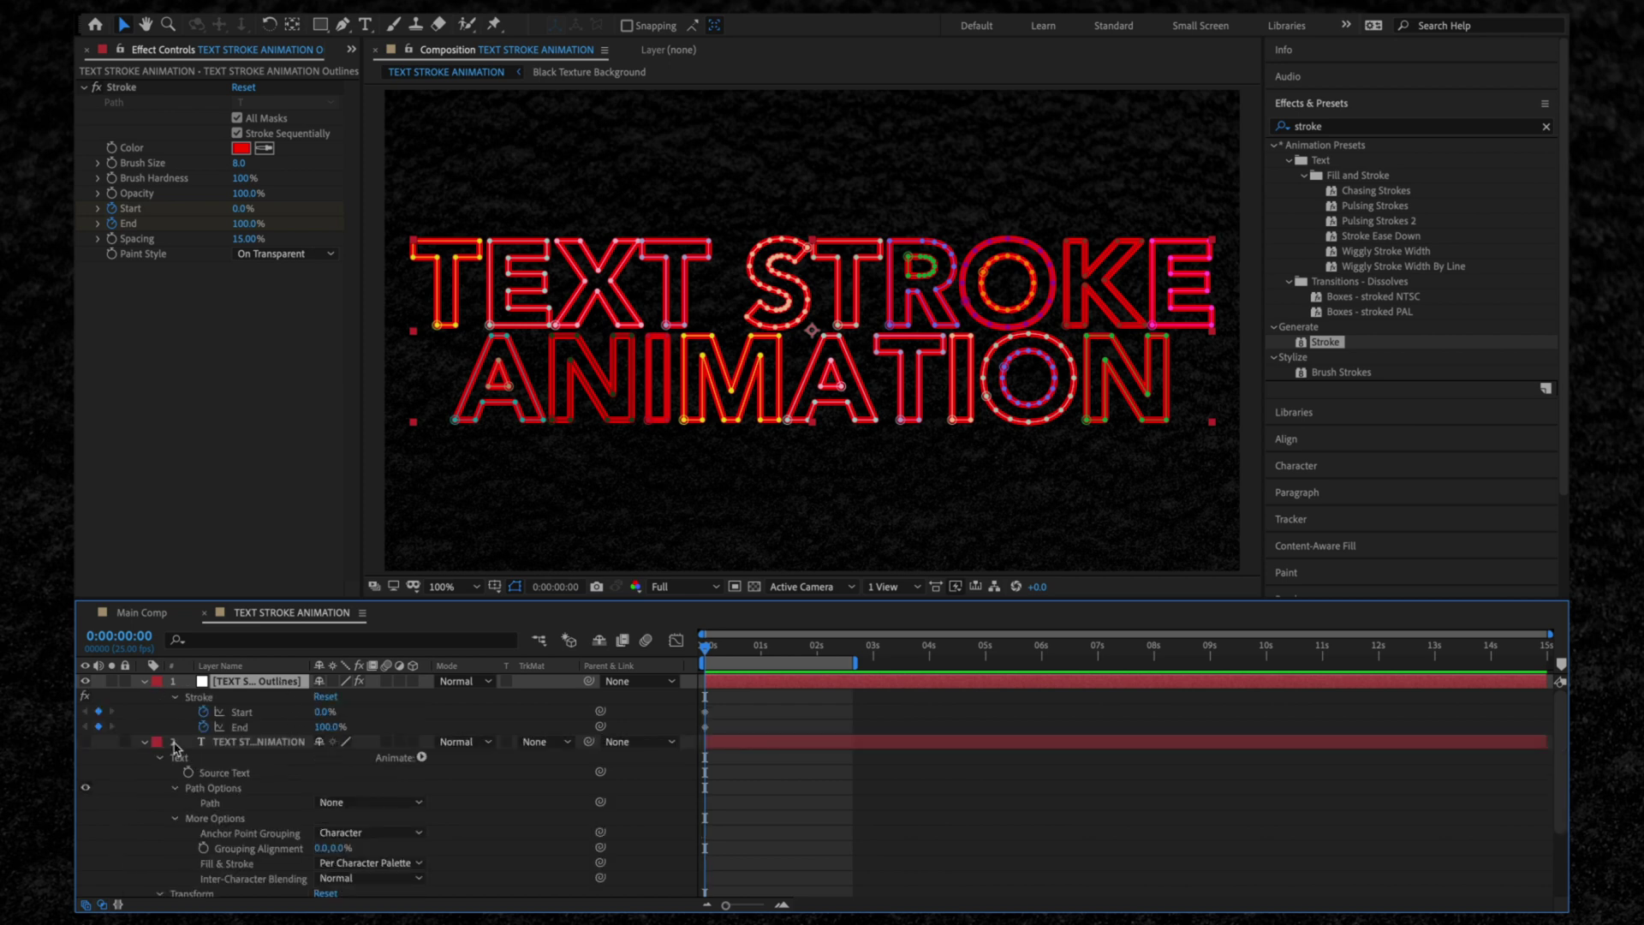
click(148, 742)
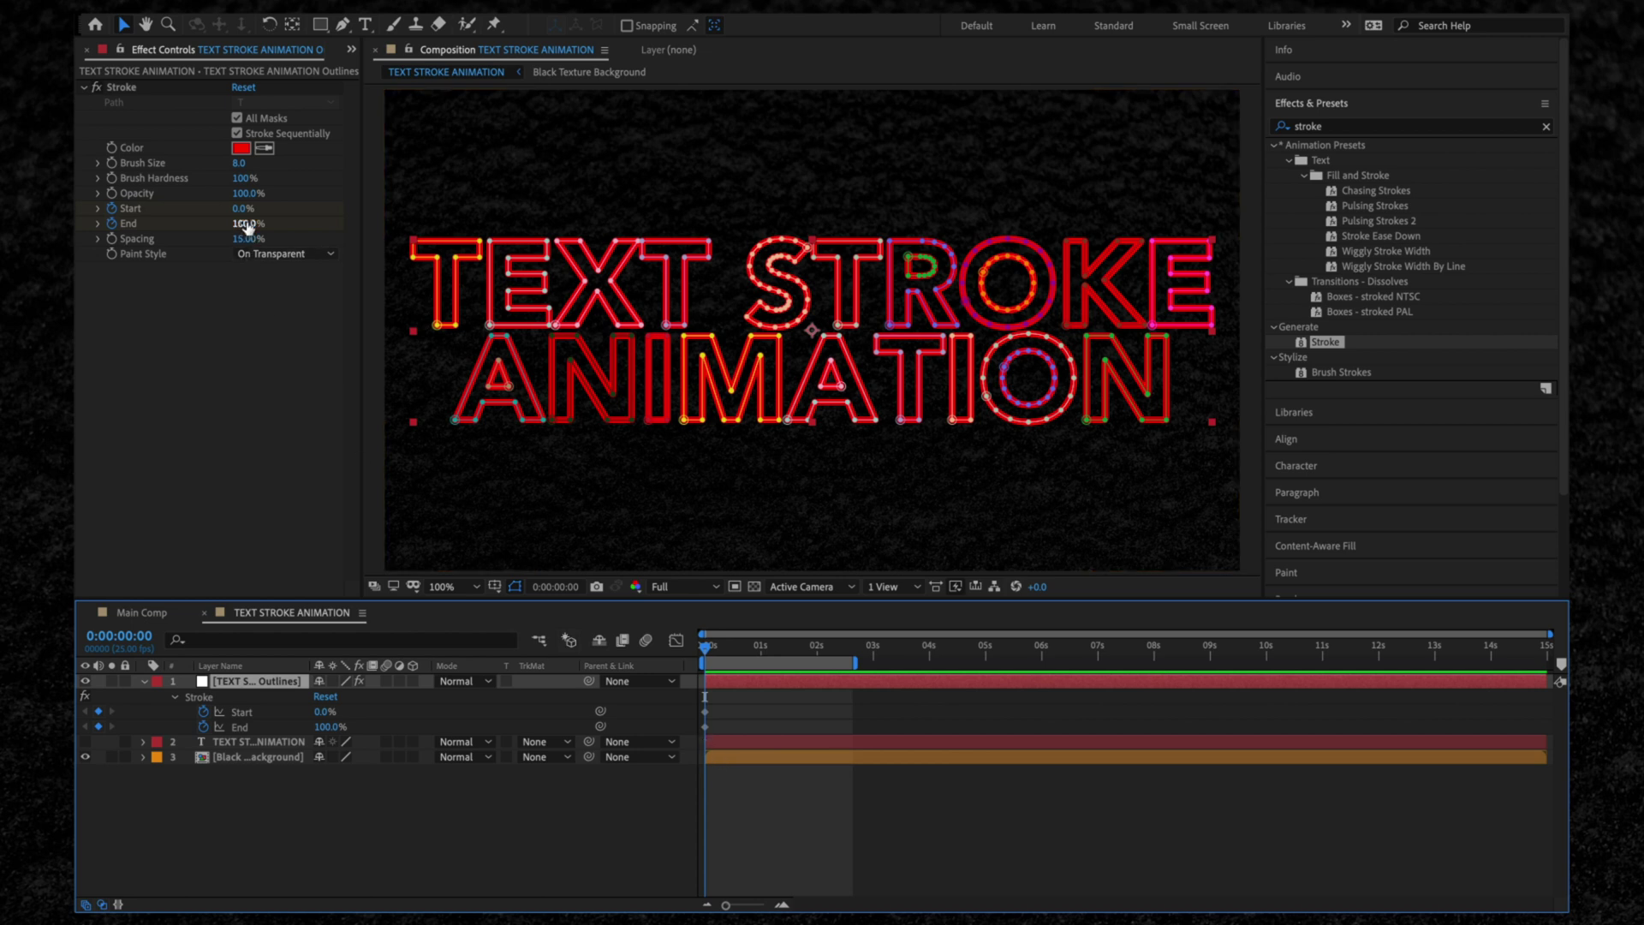
Keyframe End at 0% on the first frame, and both Start and End at 100% on frame 10
drag(244, 222, 144, 224)
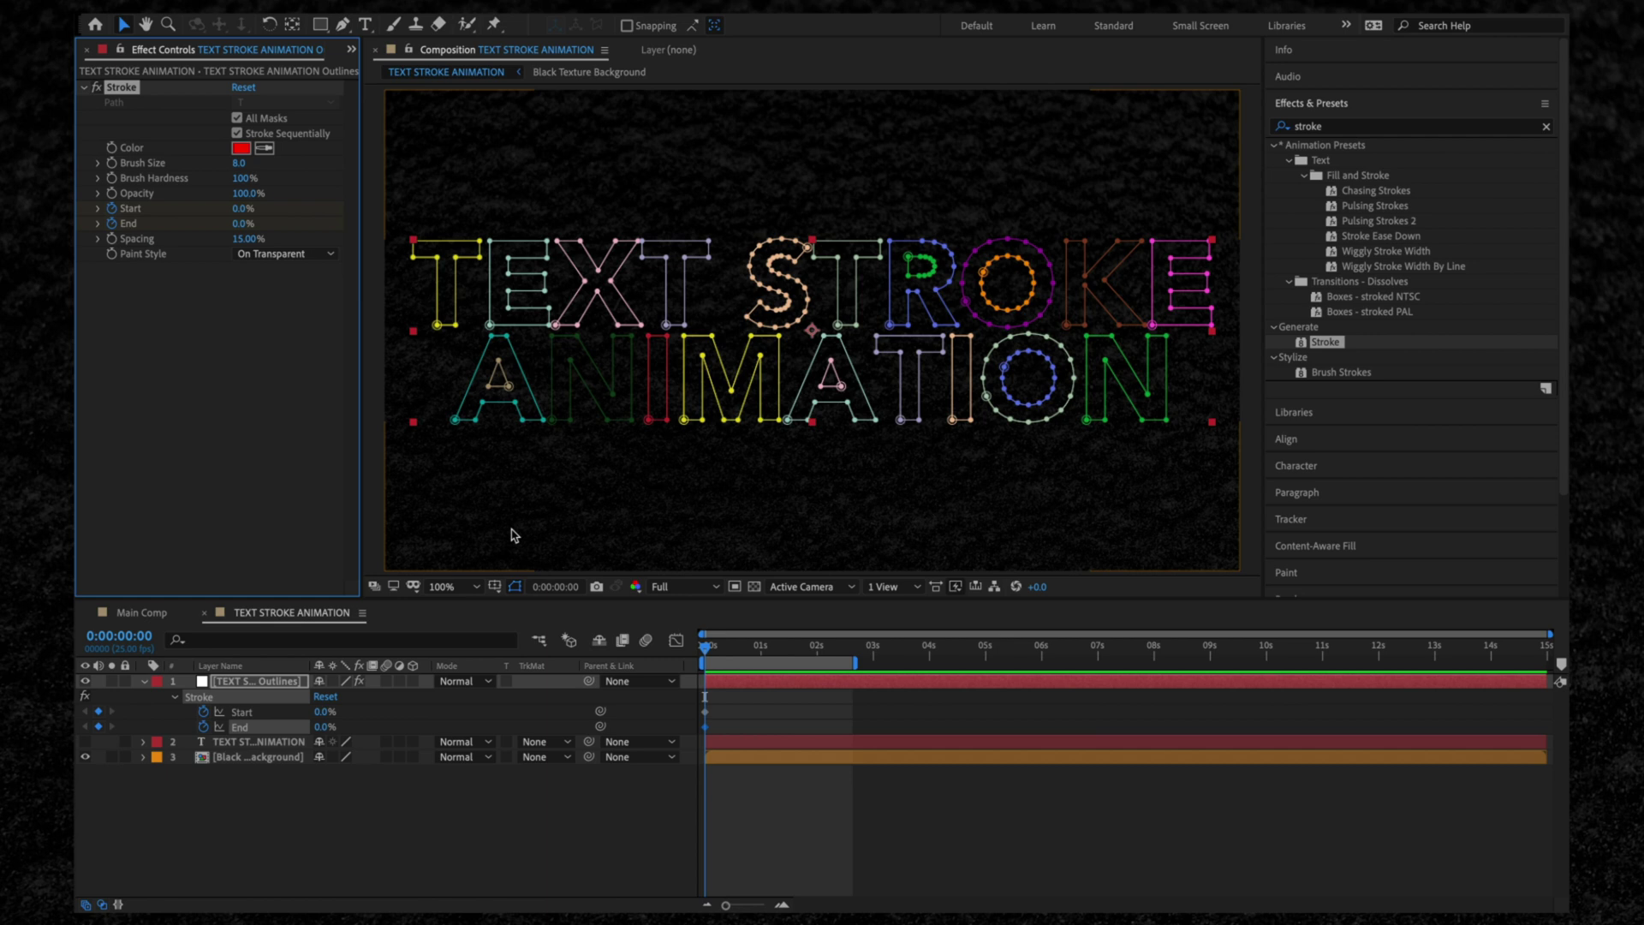
key(shift+Page_Down)
key(equal)
key(equal)
key(equal)
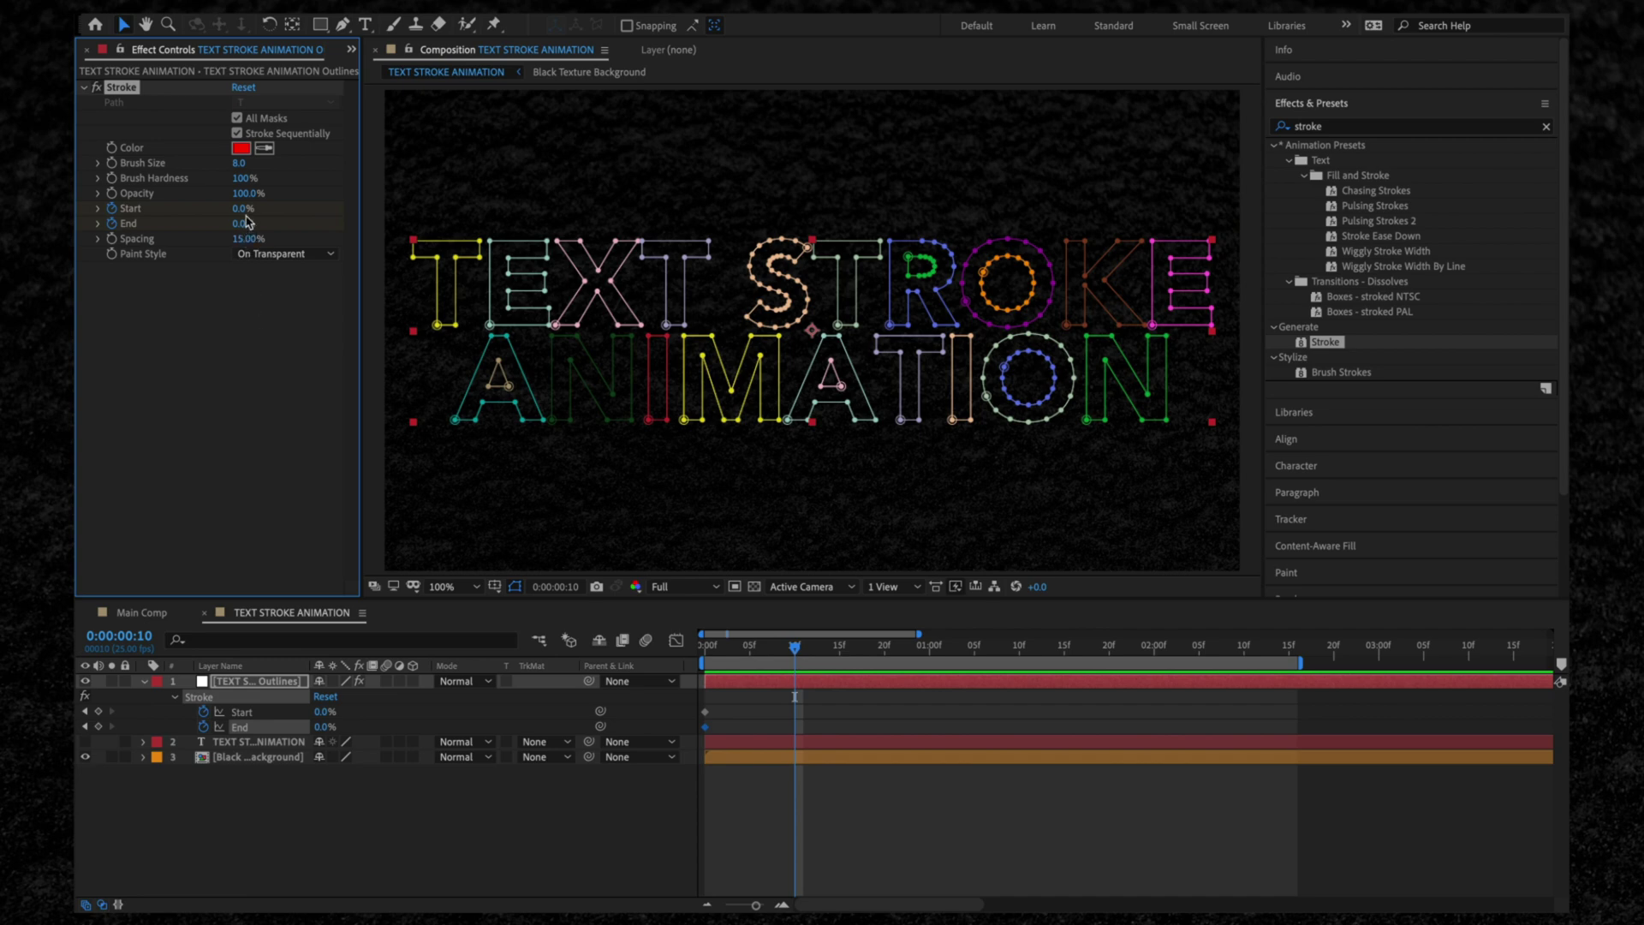
drag(244, 209, 357, 211)
drag(242, 223, 452, 224)
click(773, 682)
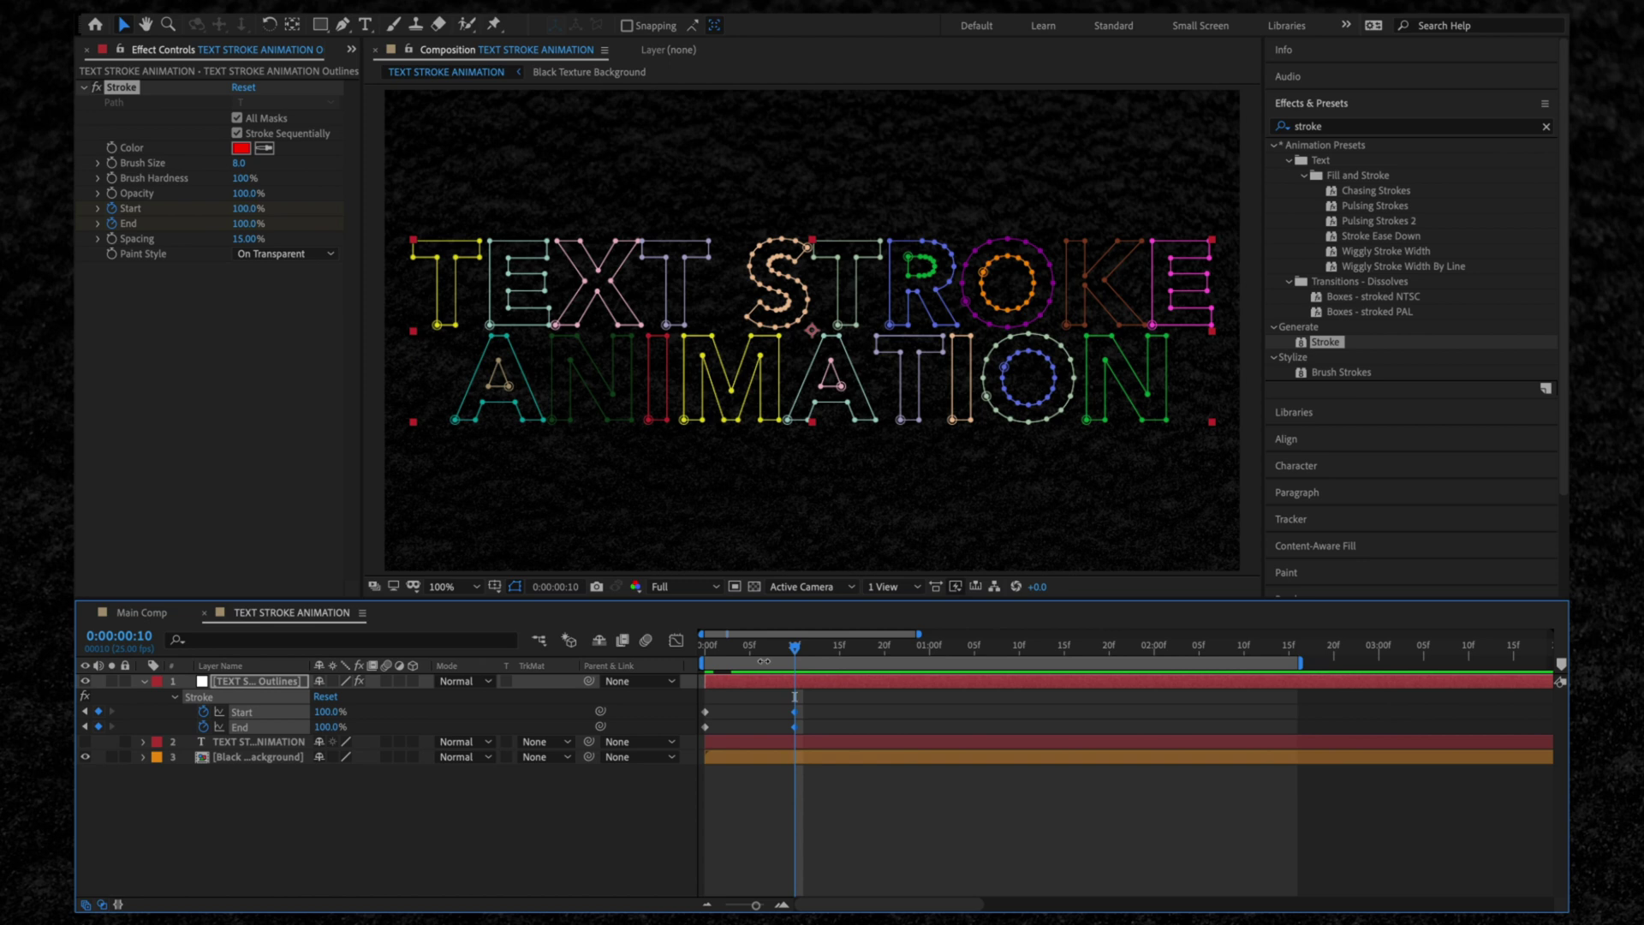
Offset the Start keyframes by 4 frames, extend the final keyframes to about 01:15 for End and 01:19 for Start, and preview from the beginning
drag(760, 648, 696, 712)
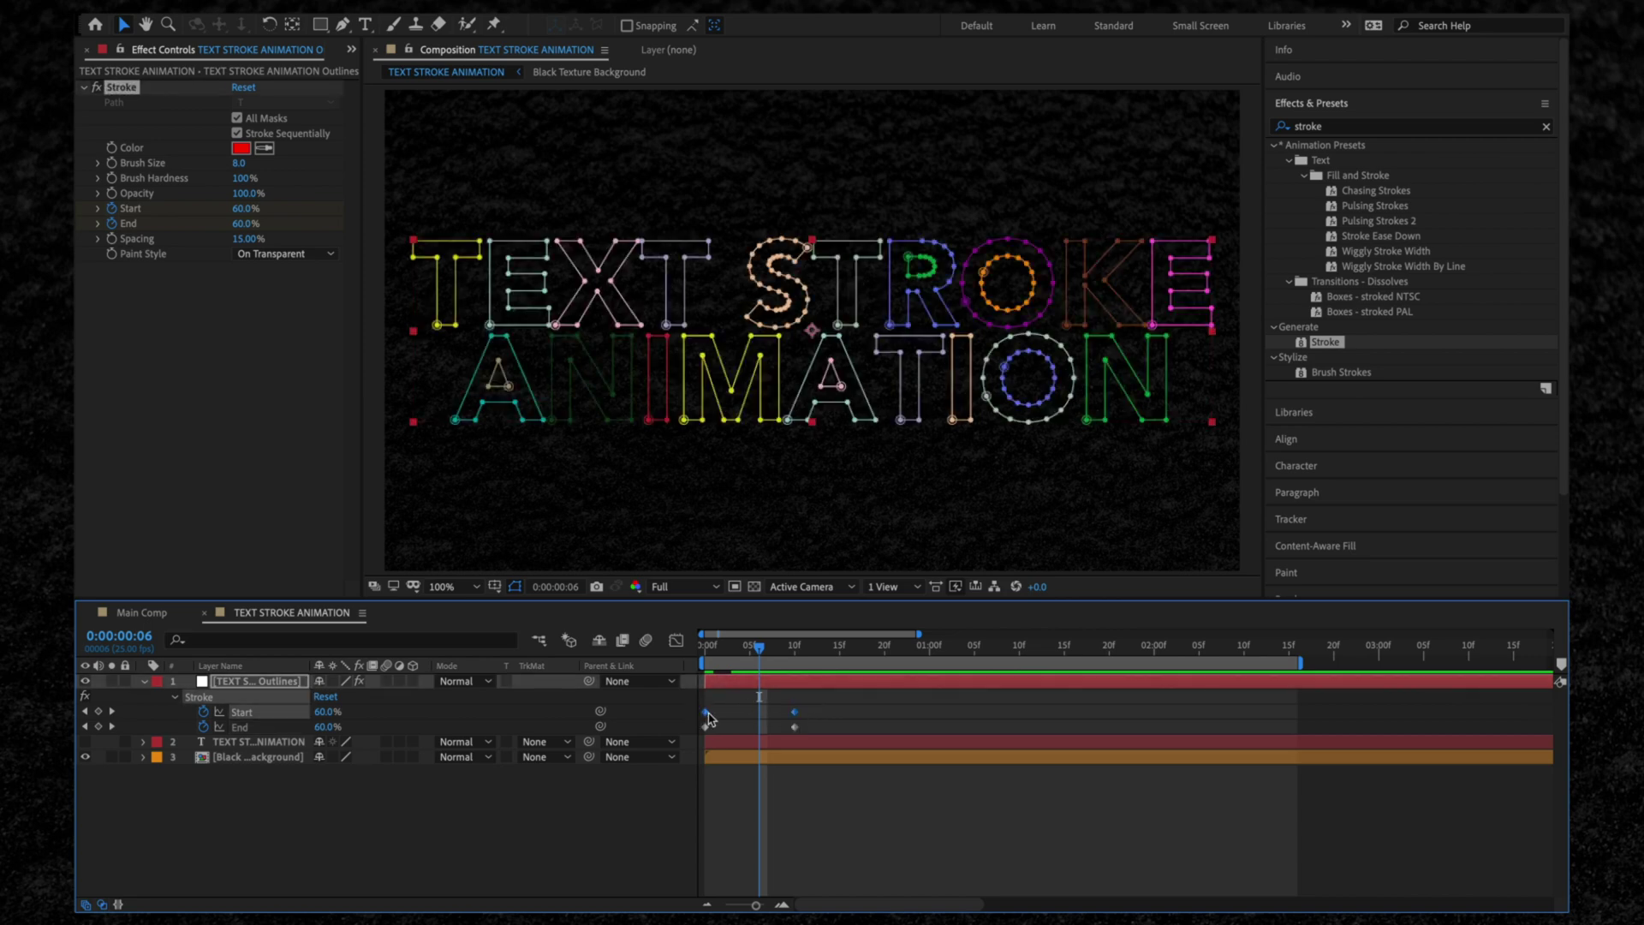
drag(707, 713, 740, 713)
drag(861, 698, 788, 730)
drag(831, 712, 1064, 727)
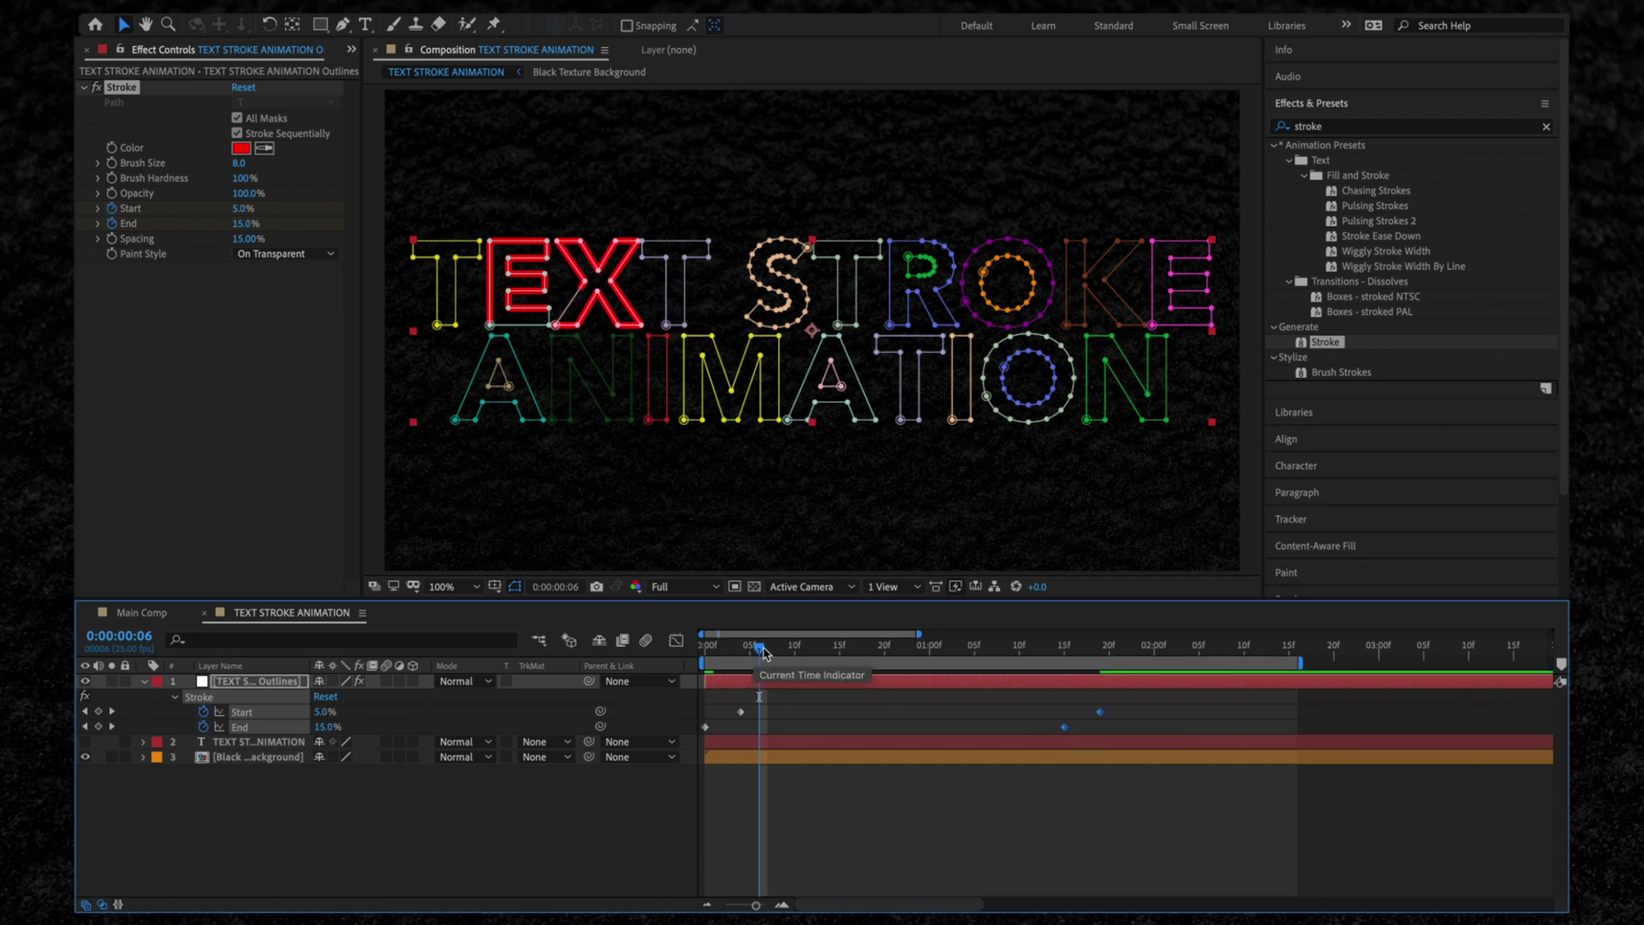
drag(763, 652, 704, 653)
key(space)
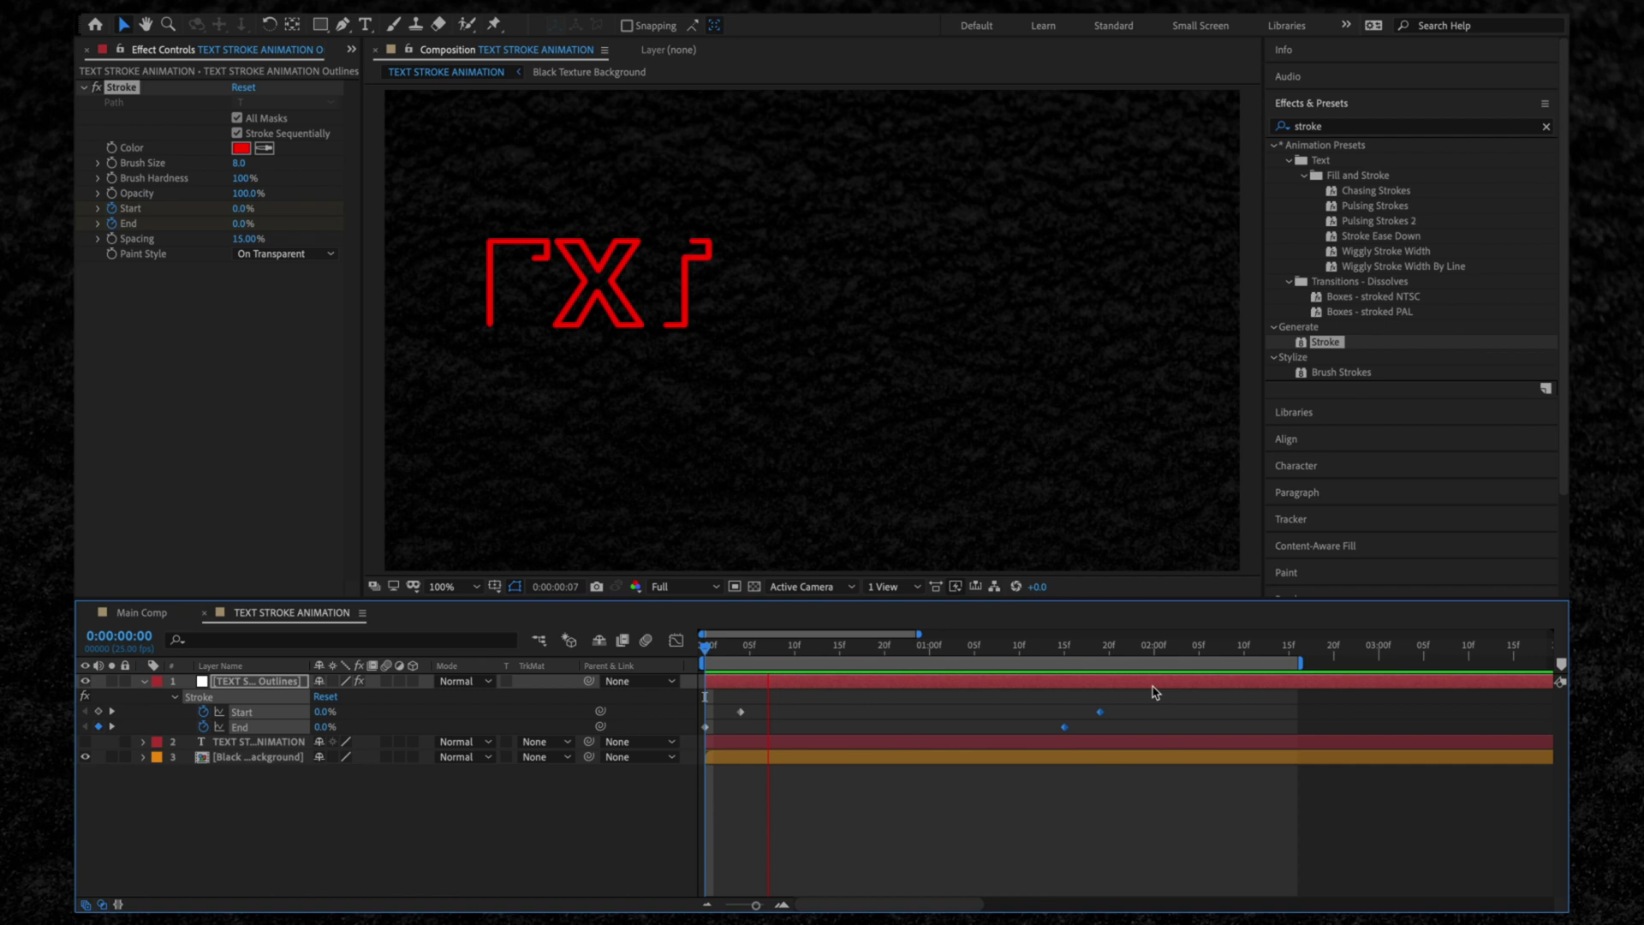
Turn off Stroke Sequentially for the Stroke effect and preview the animation
click(236, 118)
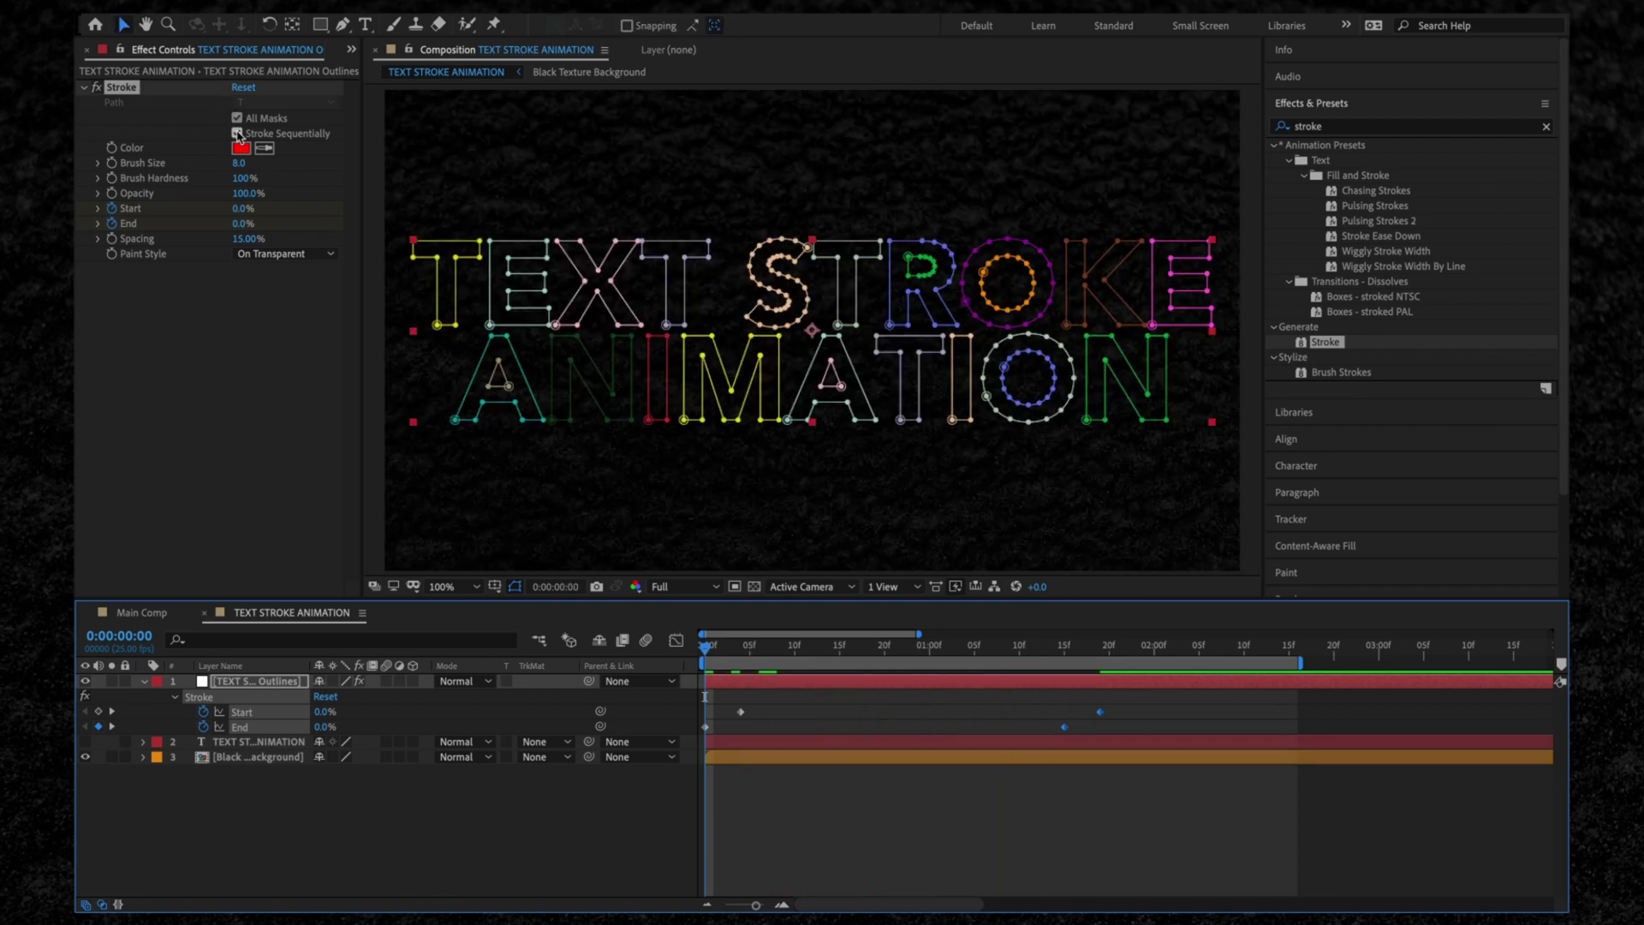
click(237, 134)
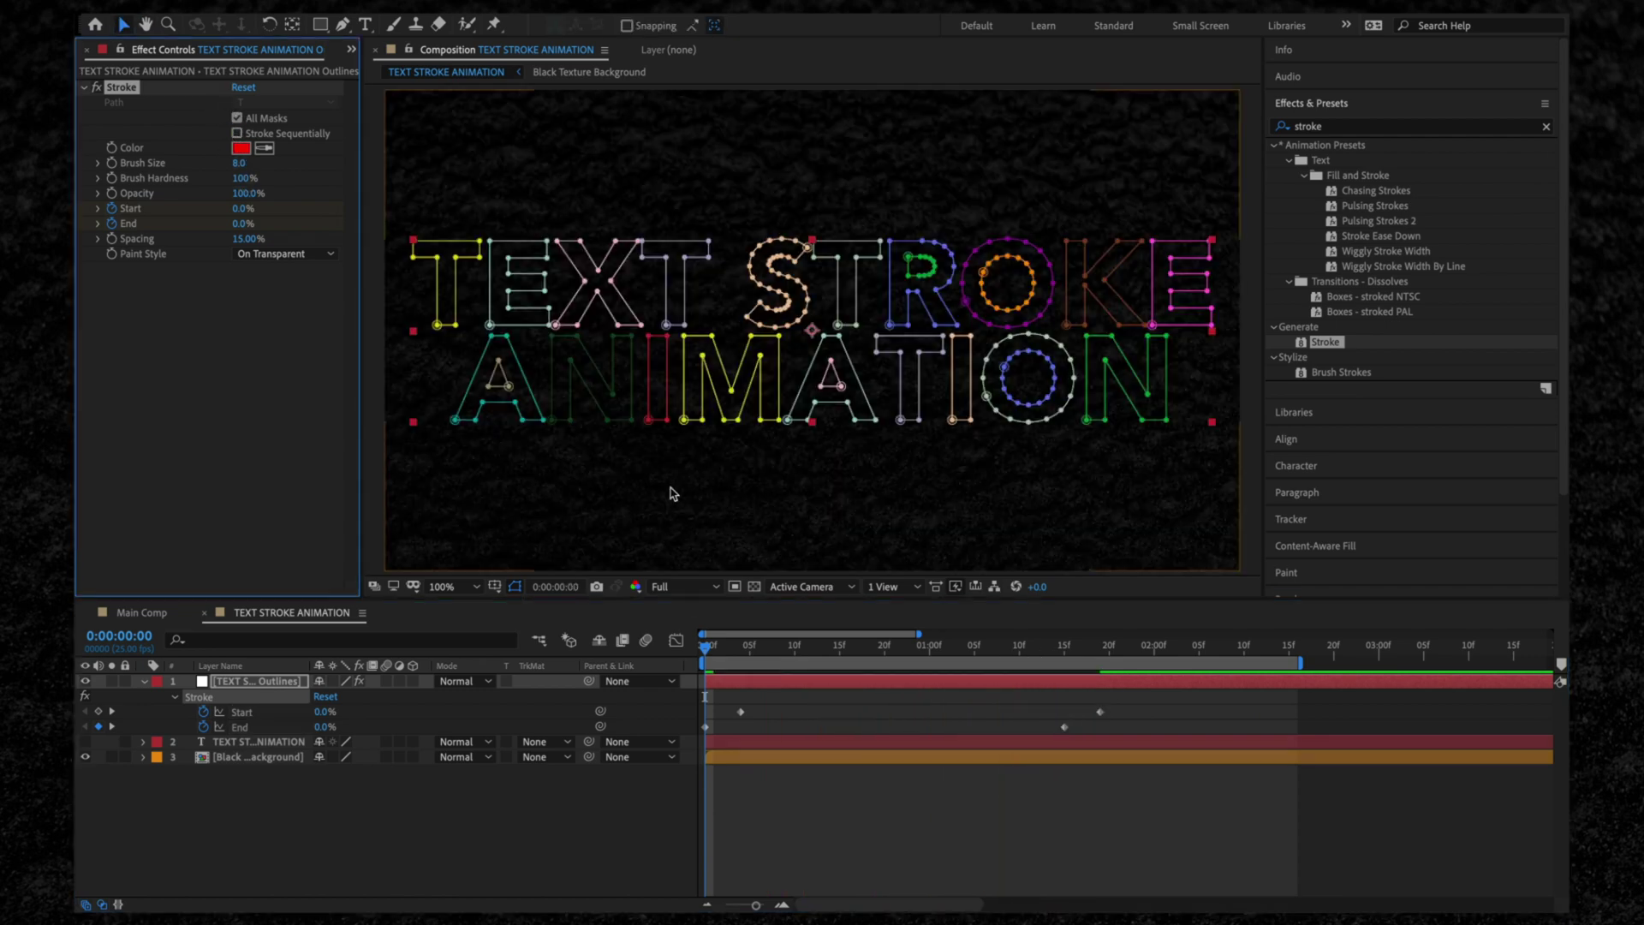
key(space)
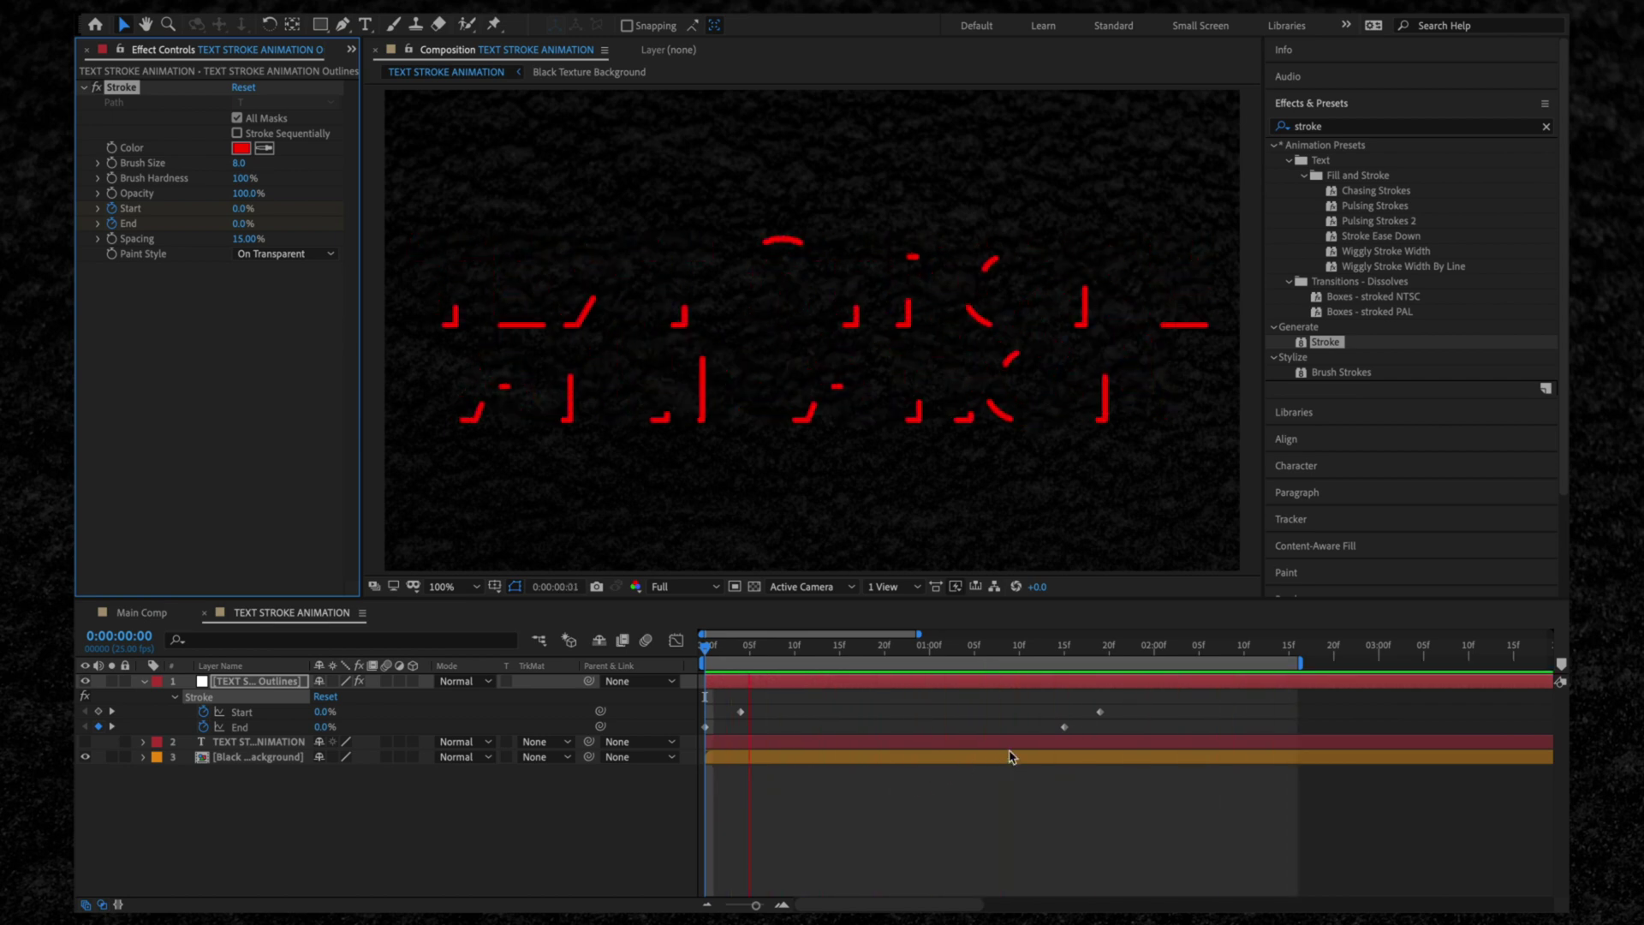
key(space)
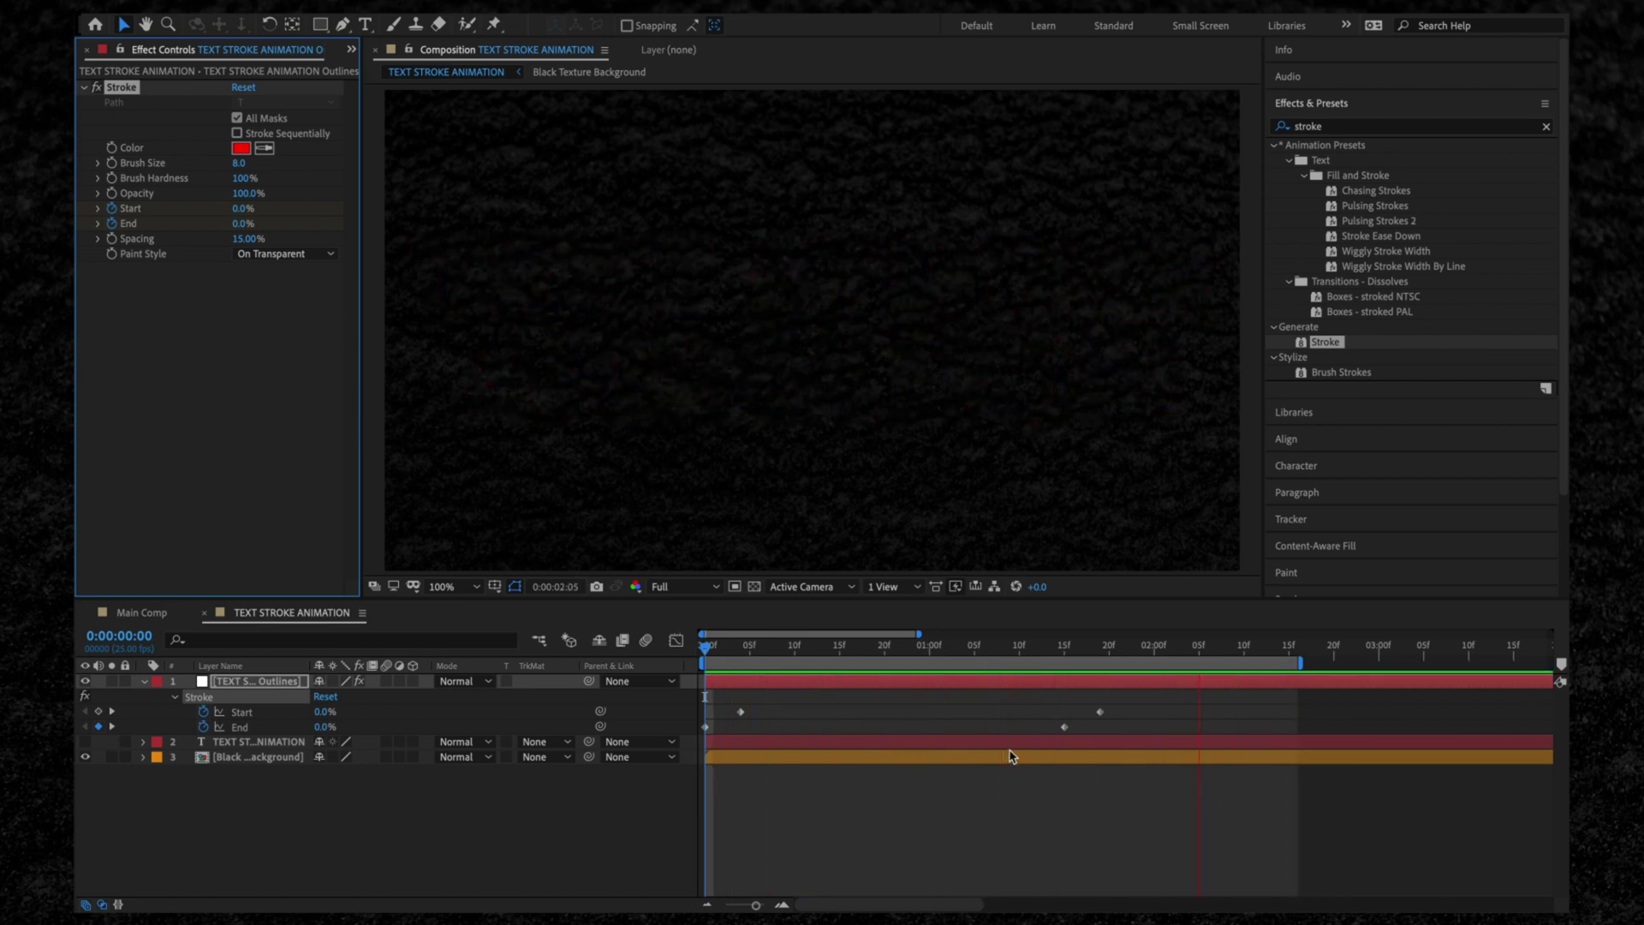
click(1135, 693)
key(space)
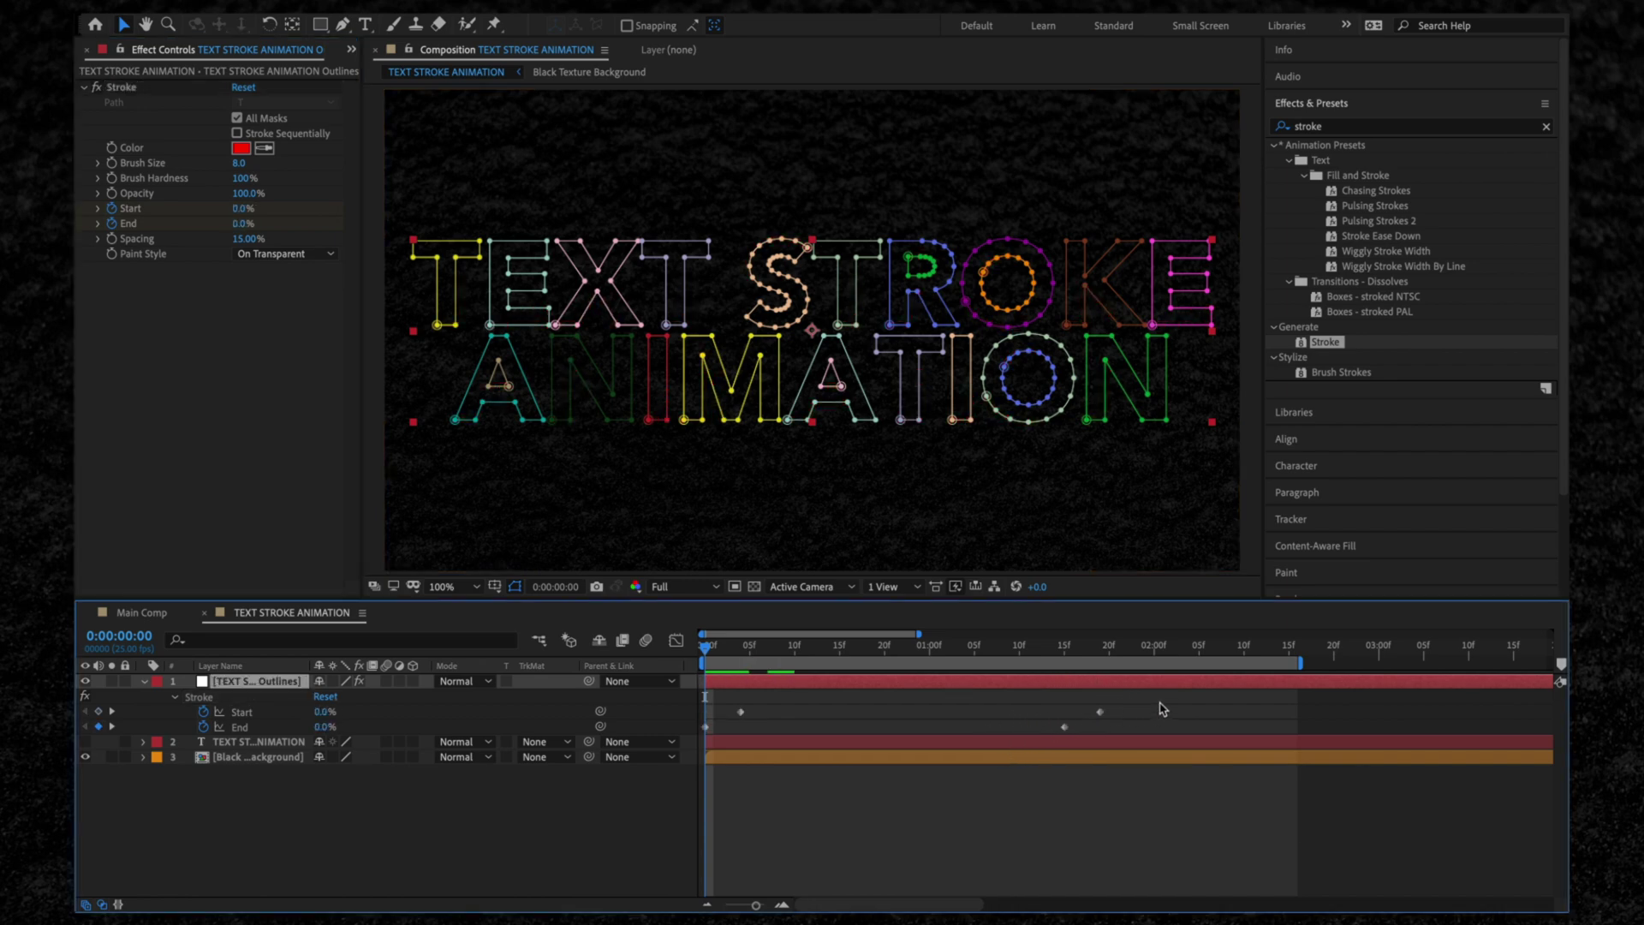
Apply Easy Ease to the final Start and End keyframes
drag(1160, 703, 1026, 745)
right_click(1101, 714)
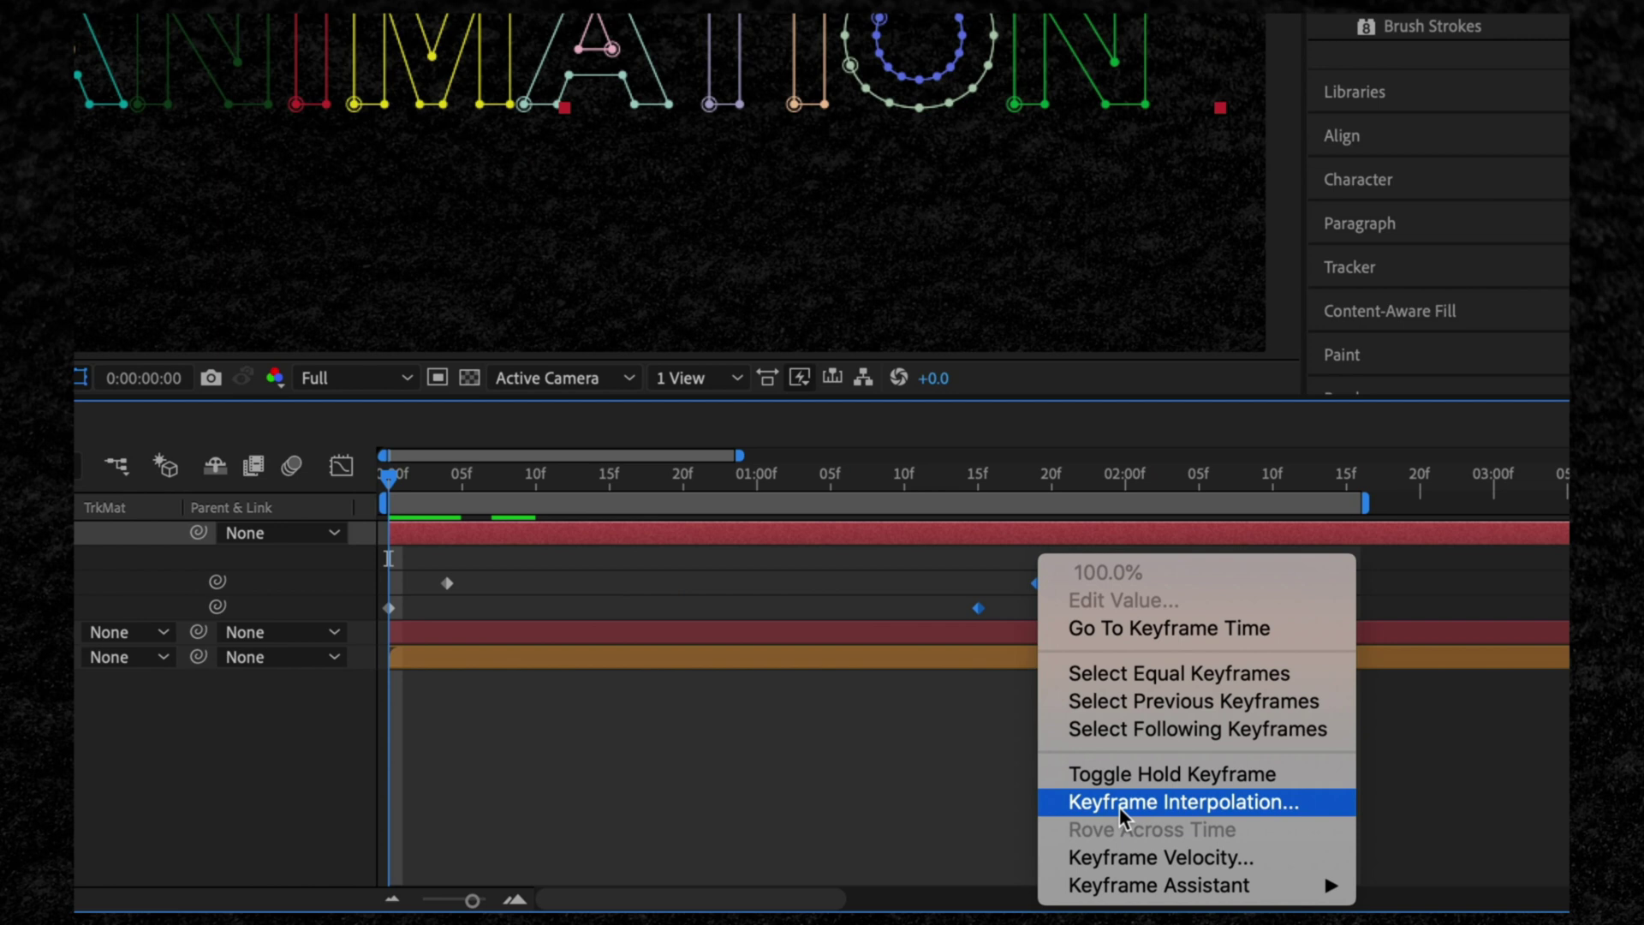
mouse_move(1166, 896)
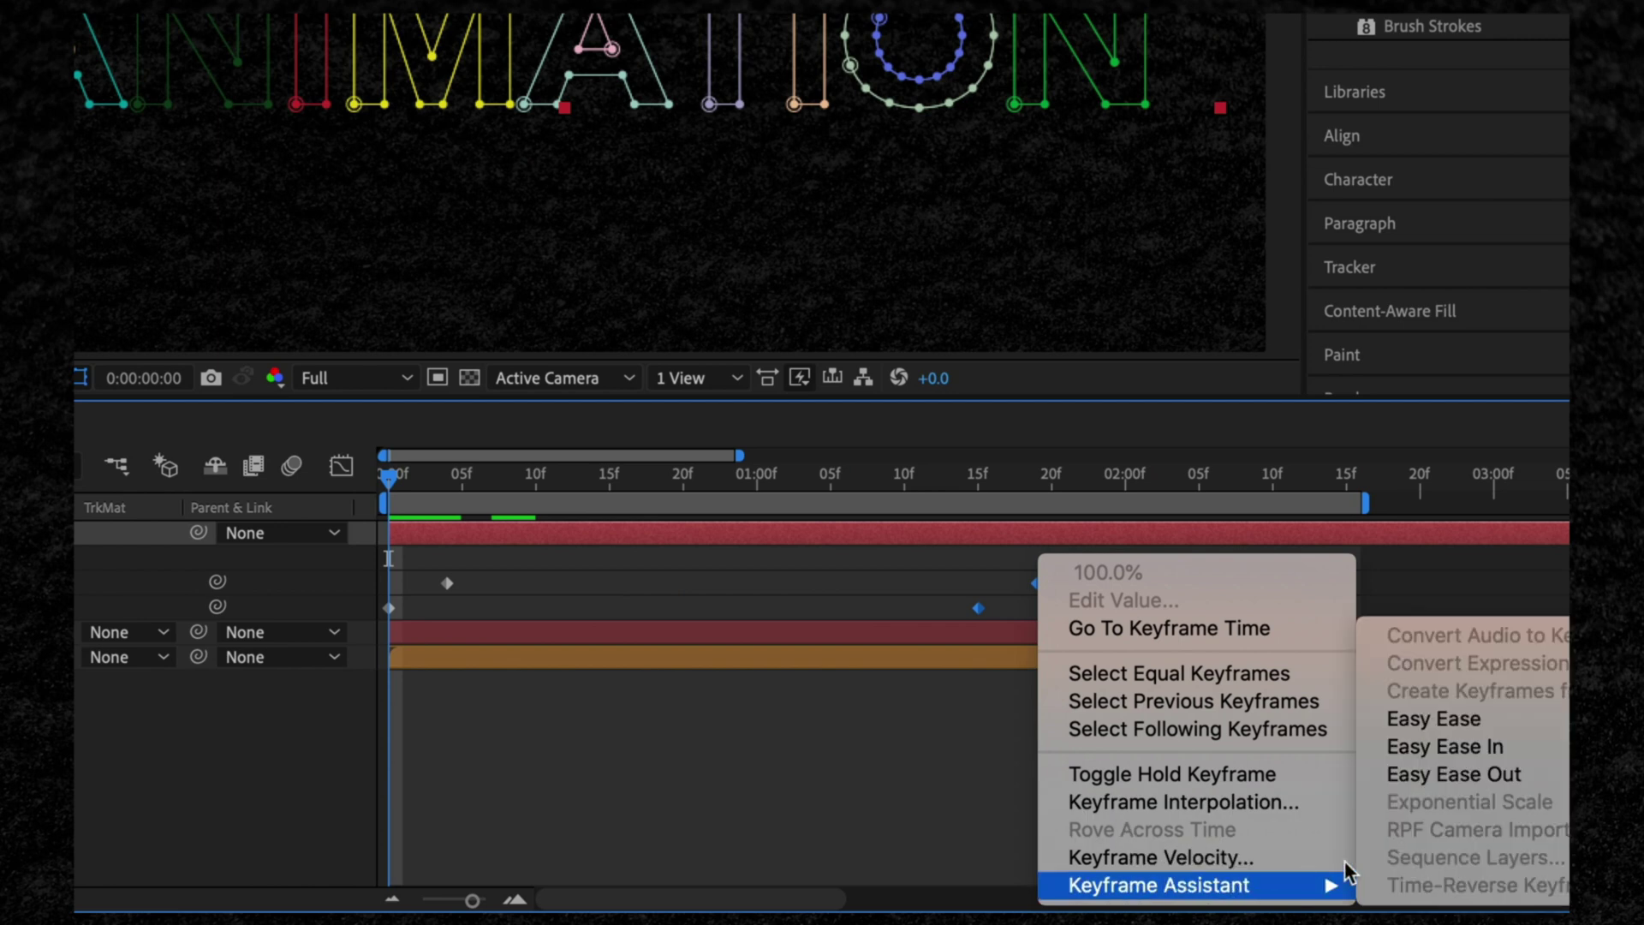
click(1452, 717)
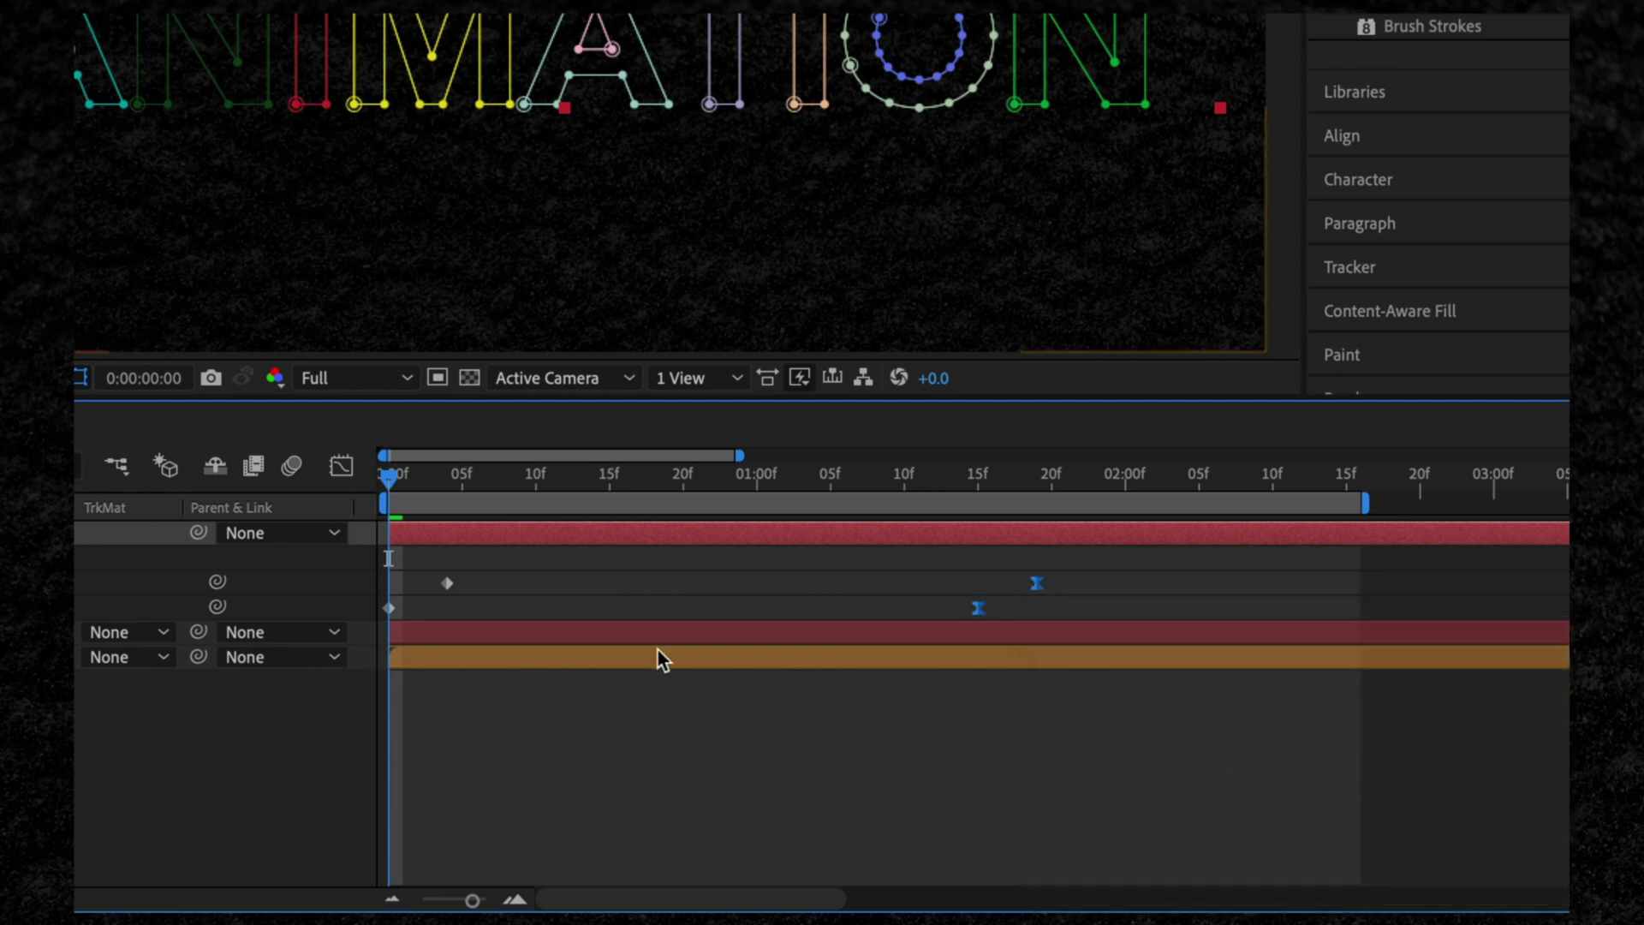
Show the Start and End keyframes as a speed graph in the Graph Editor
click(341, 467)
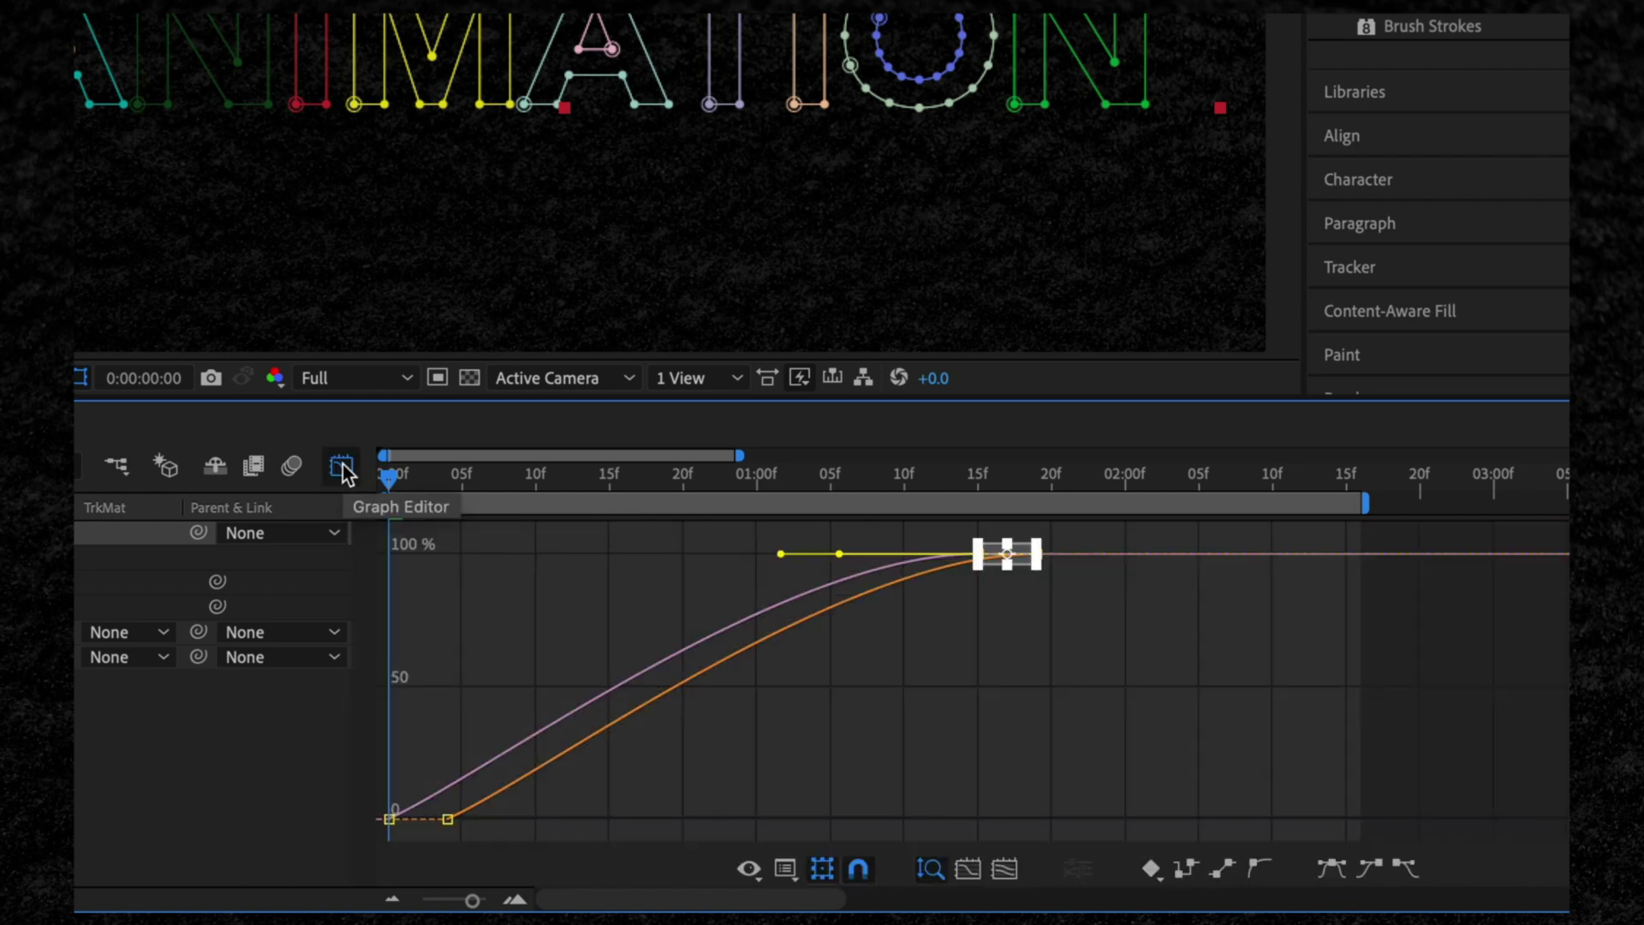
right_click(799, 683)
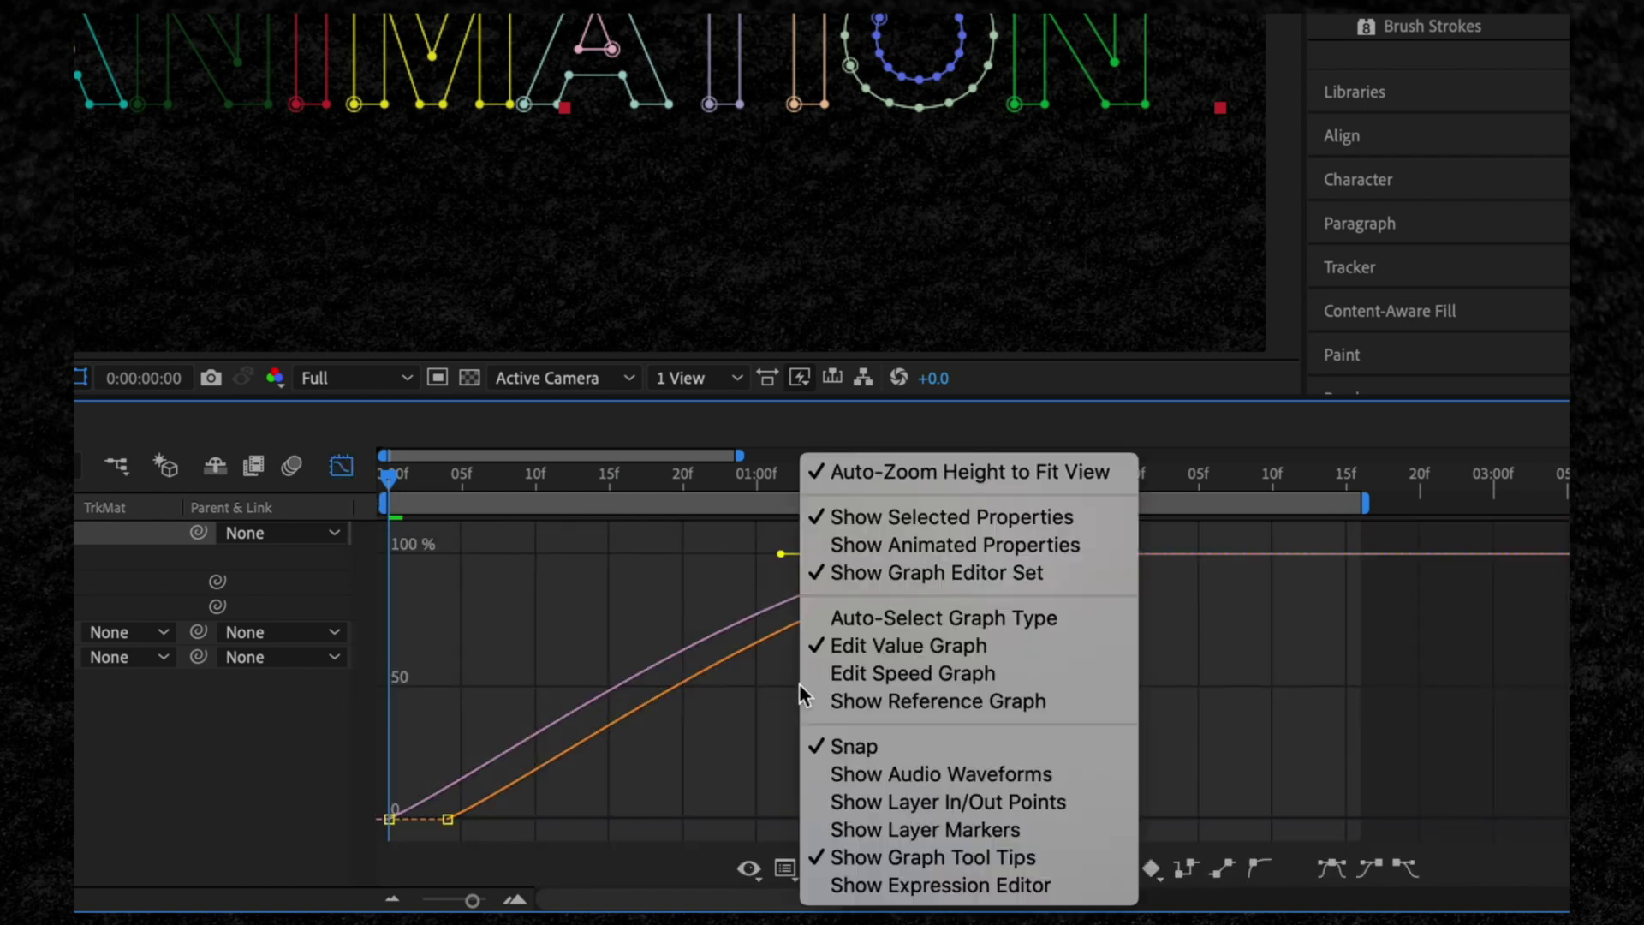
click(899, 675)
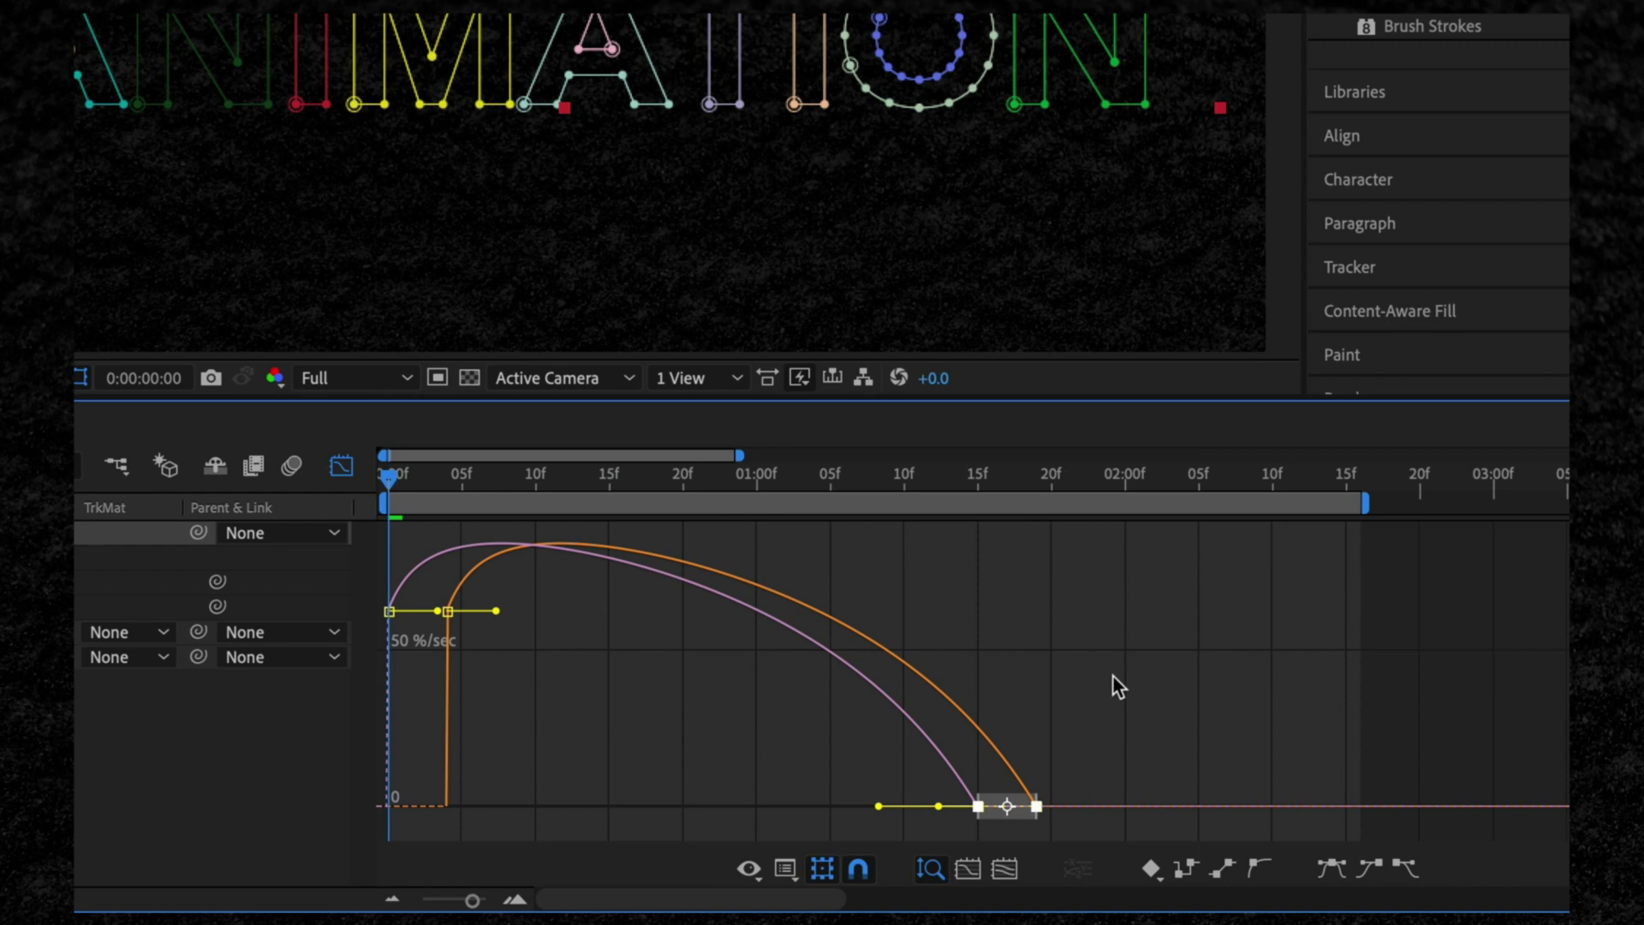
Stretch the incoming ease handles of both final keyframes back to about frames 20 and 24, and return to the layer timeline
drag(1112, 717, 896, 839)
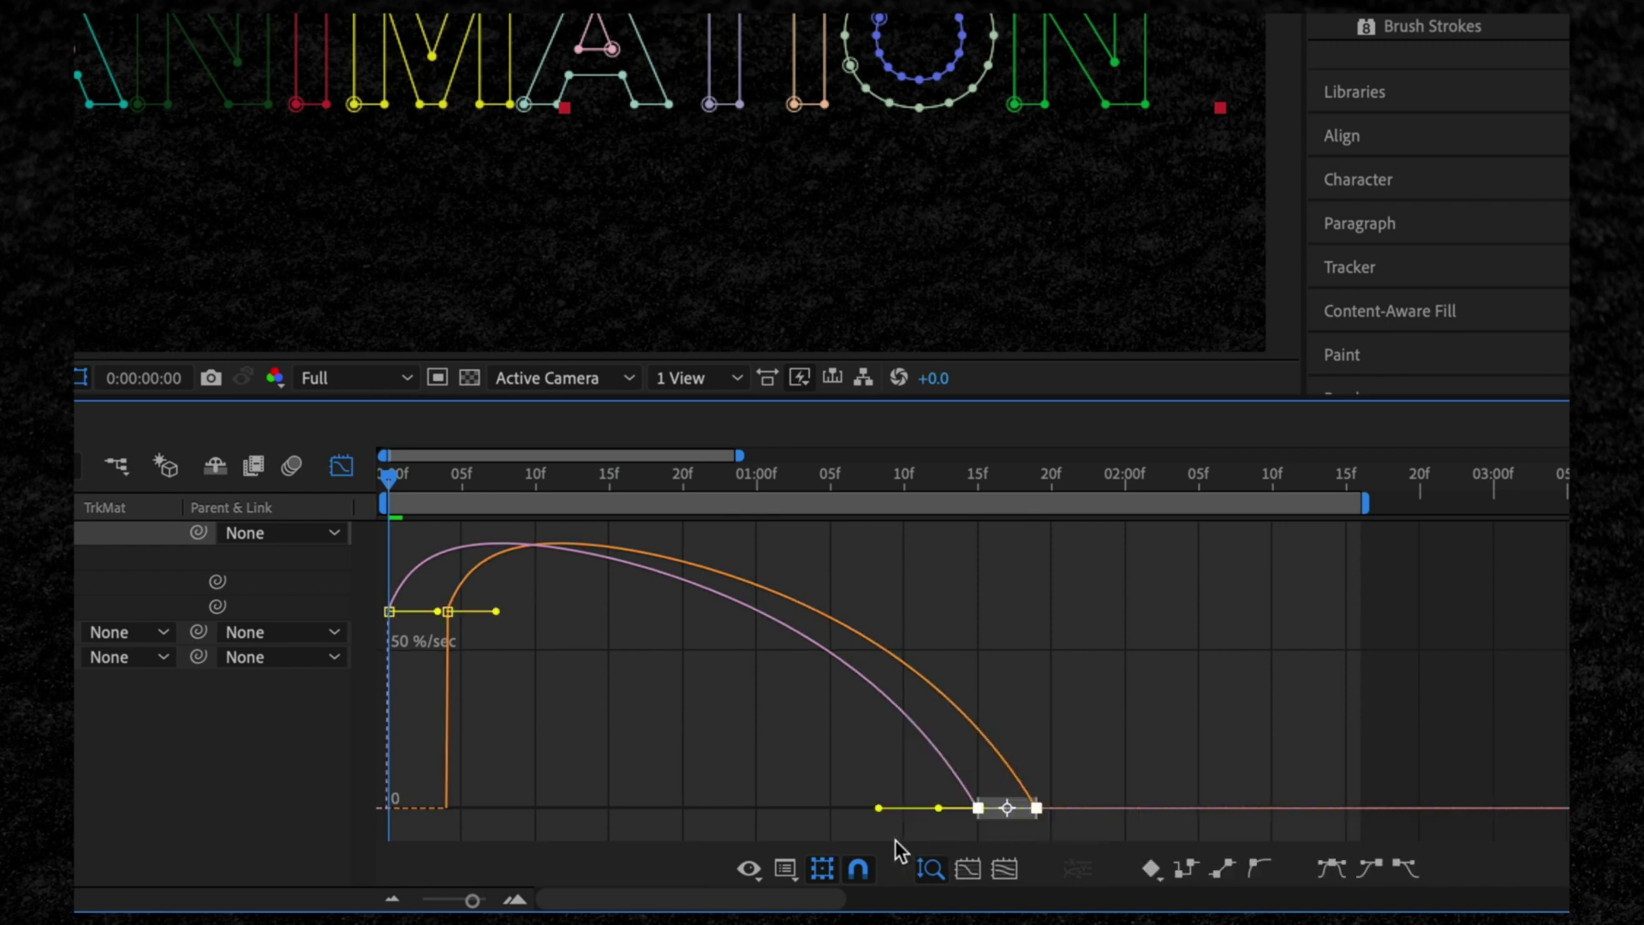
key(equal)
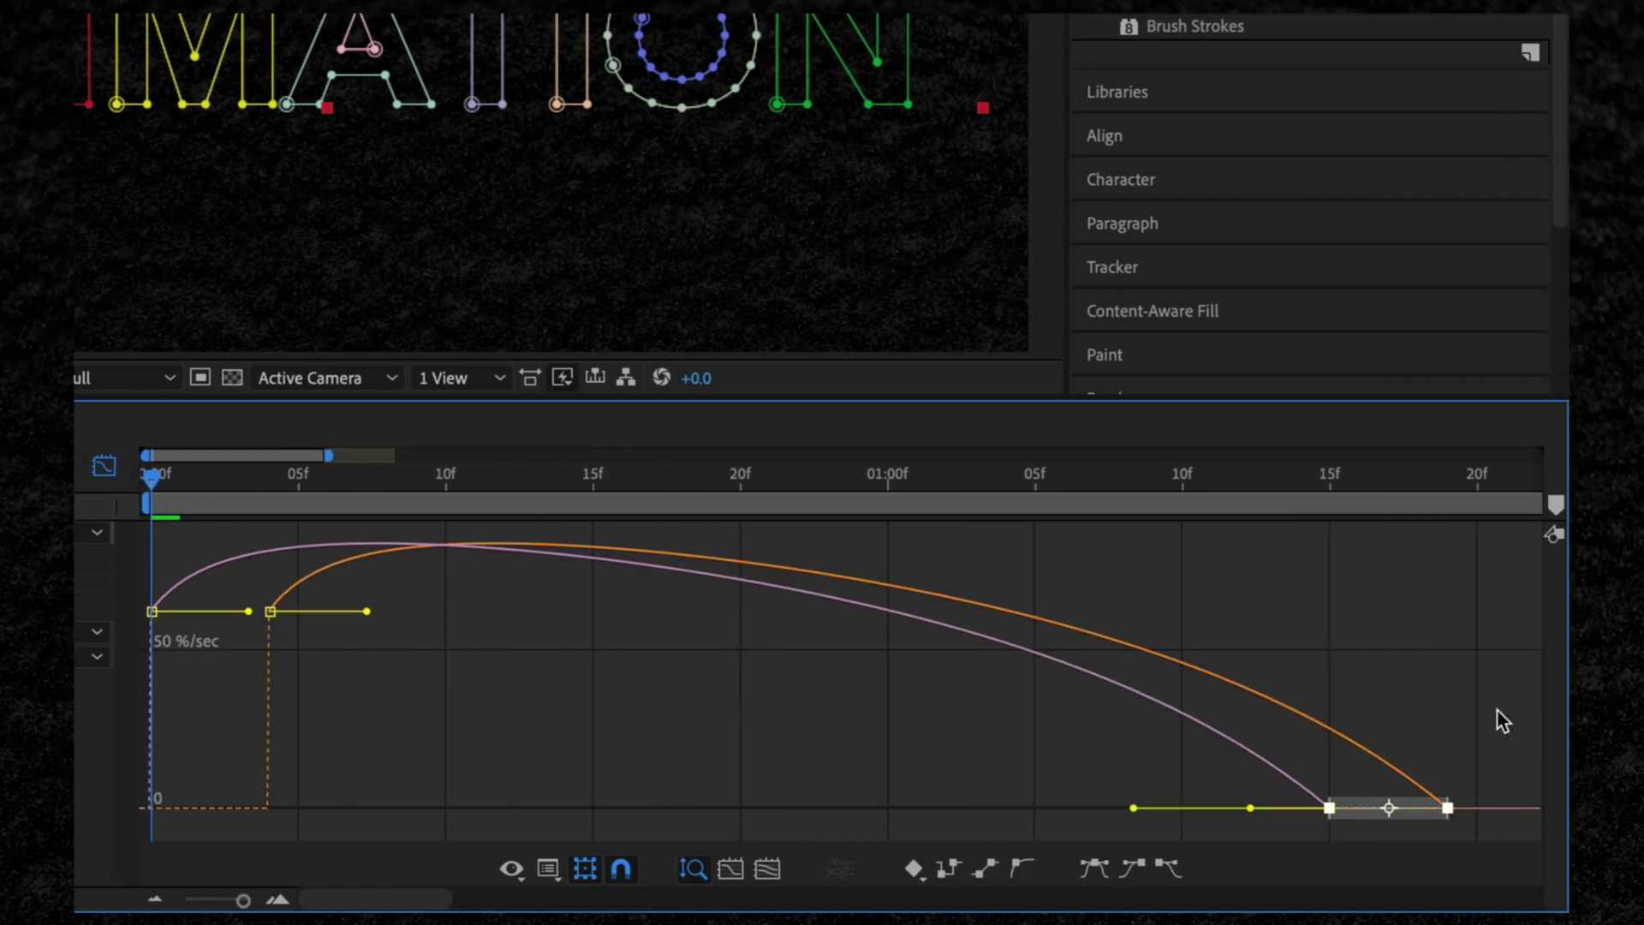
drag(1489, 690, 1284, 824)
drag(1133, 807, 551, 810)
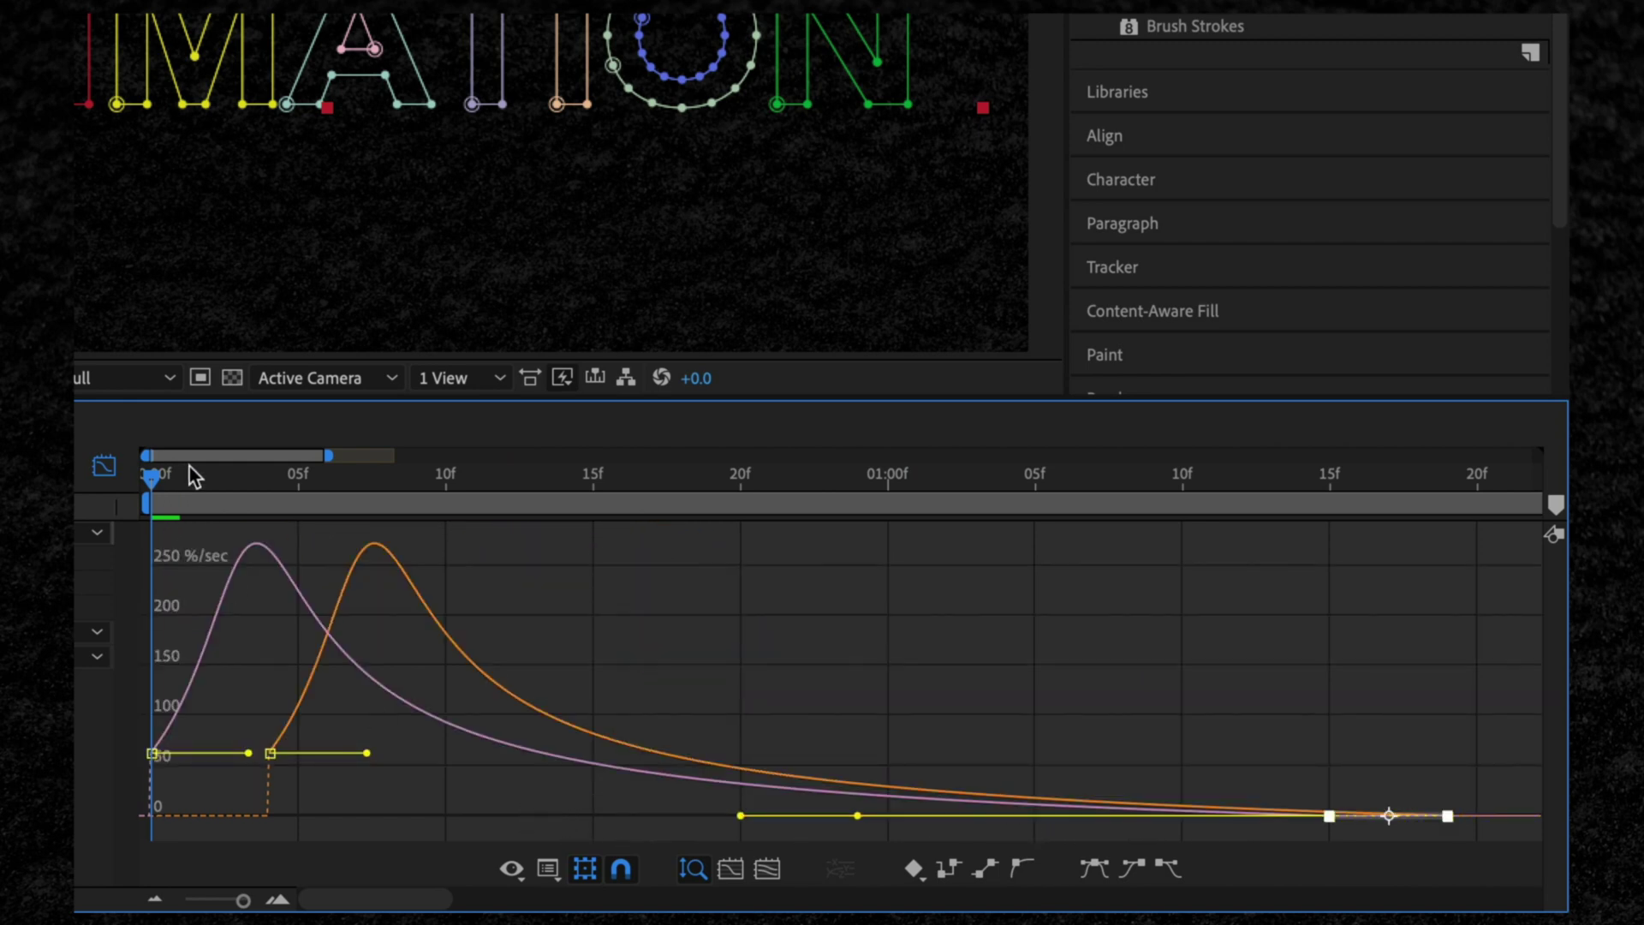
click(103, 465)
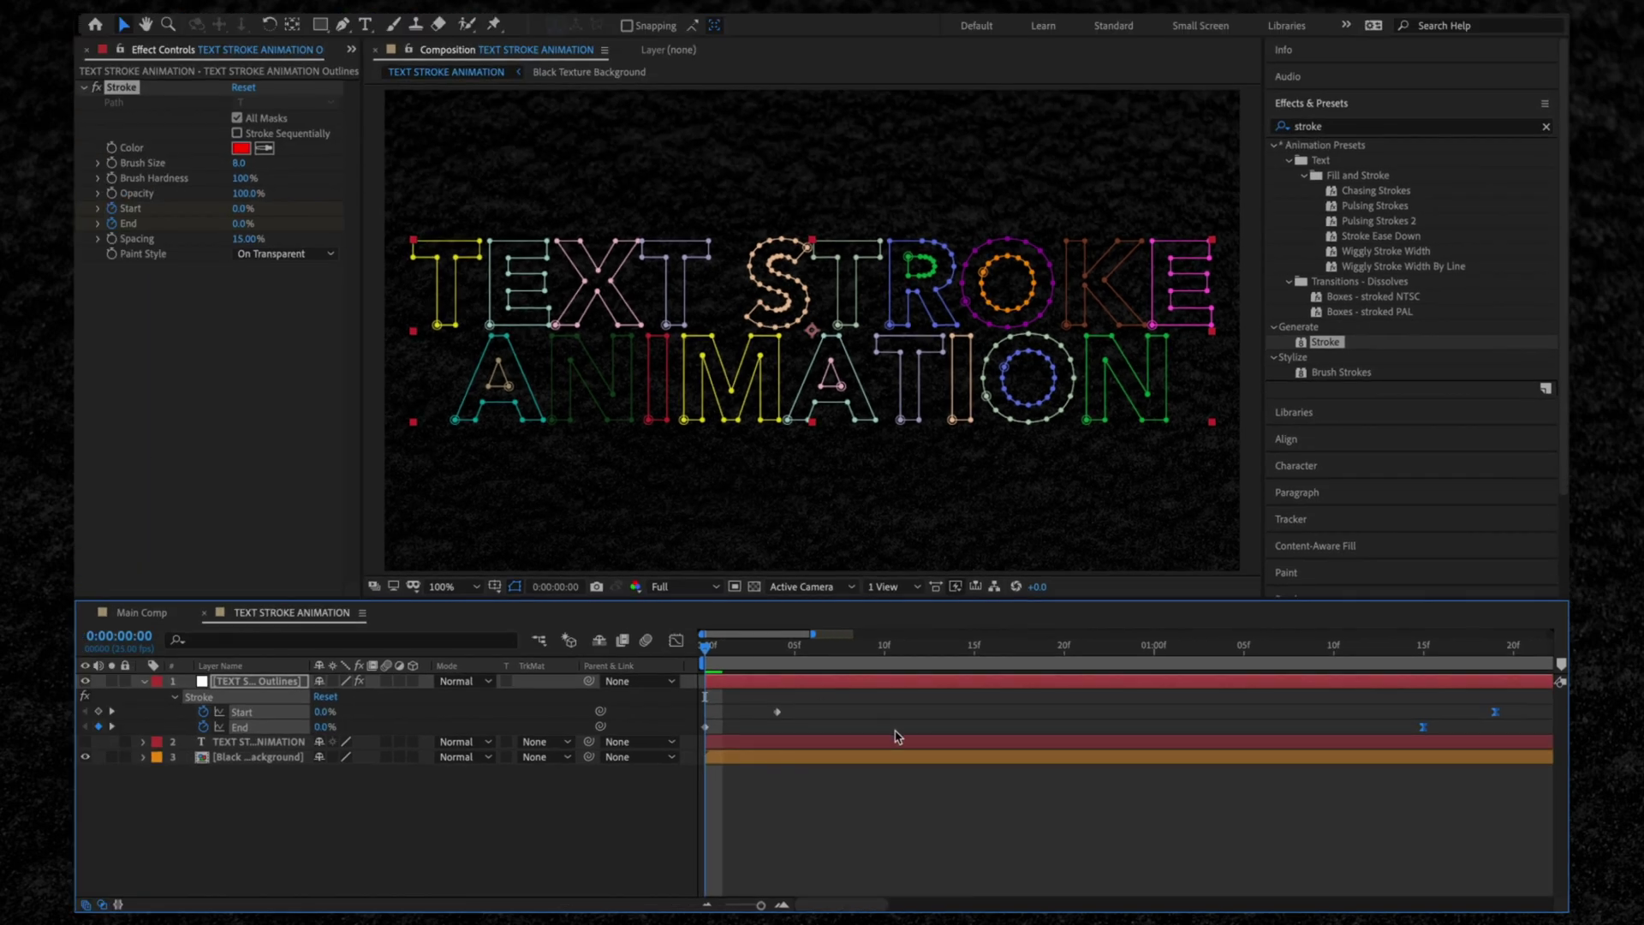
key(minus)
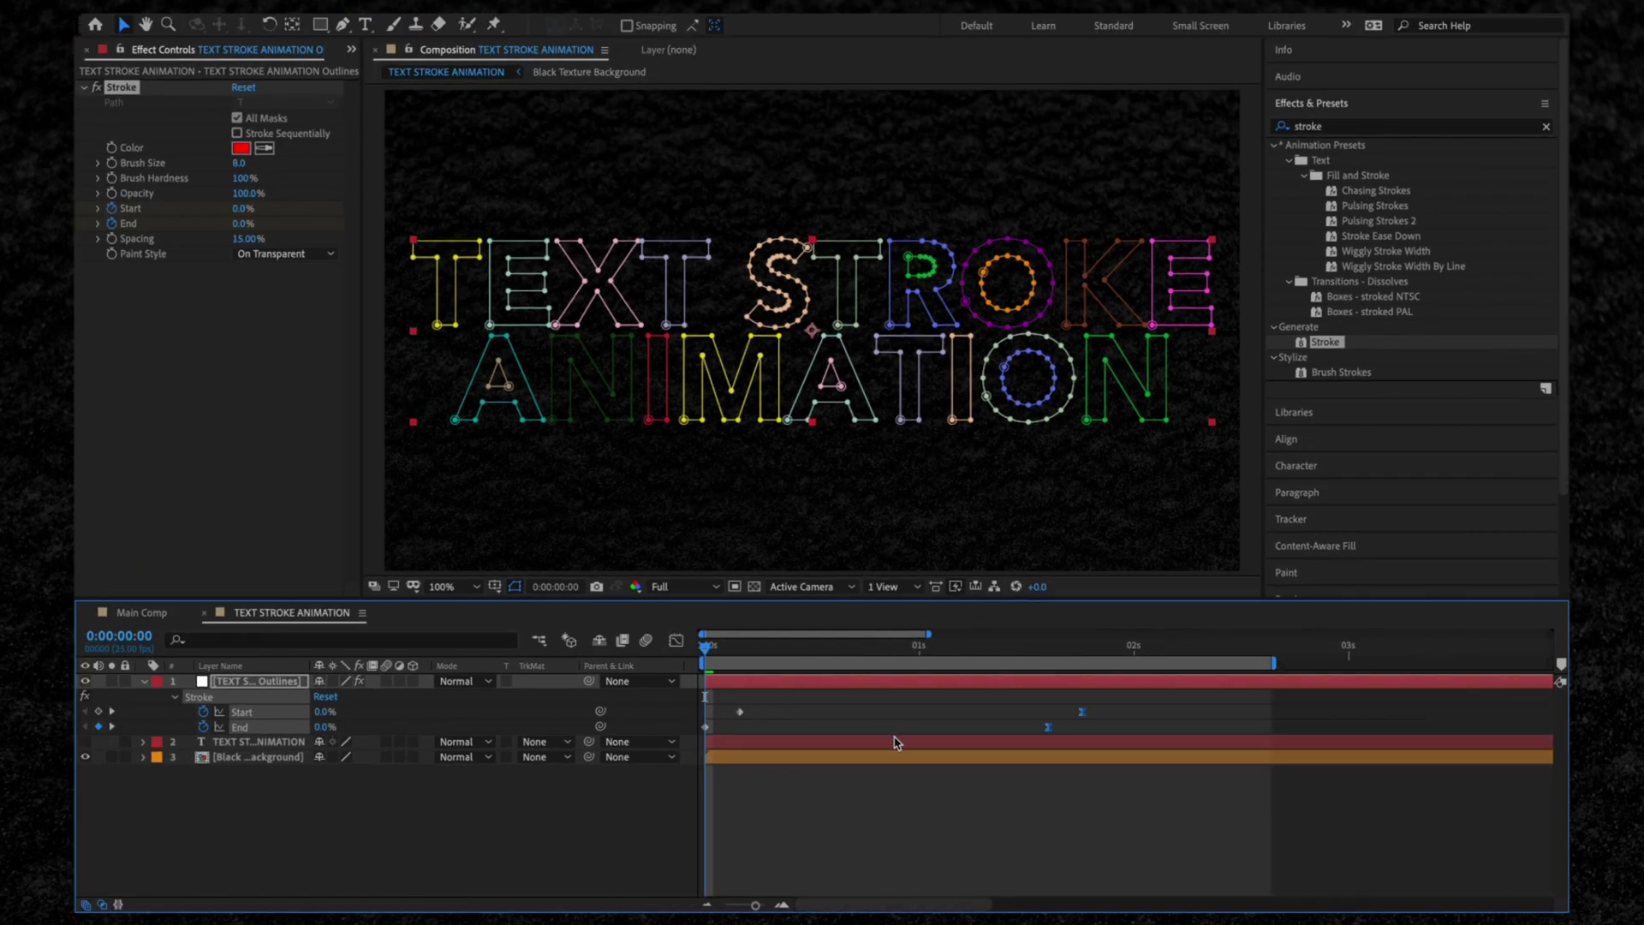
Move the final keyframes to about 01:23 for End and 02:02 for Start, and preview the stroke animation
mouse_move(1103, 684)
mouse_down()
mouse_move(1036, 739)
mouse_move(1152, 711)
mouse_up()
key(ctrl+z)
click(1131, 794)
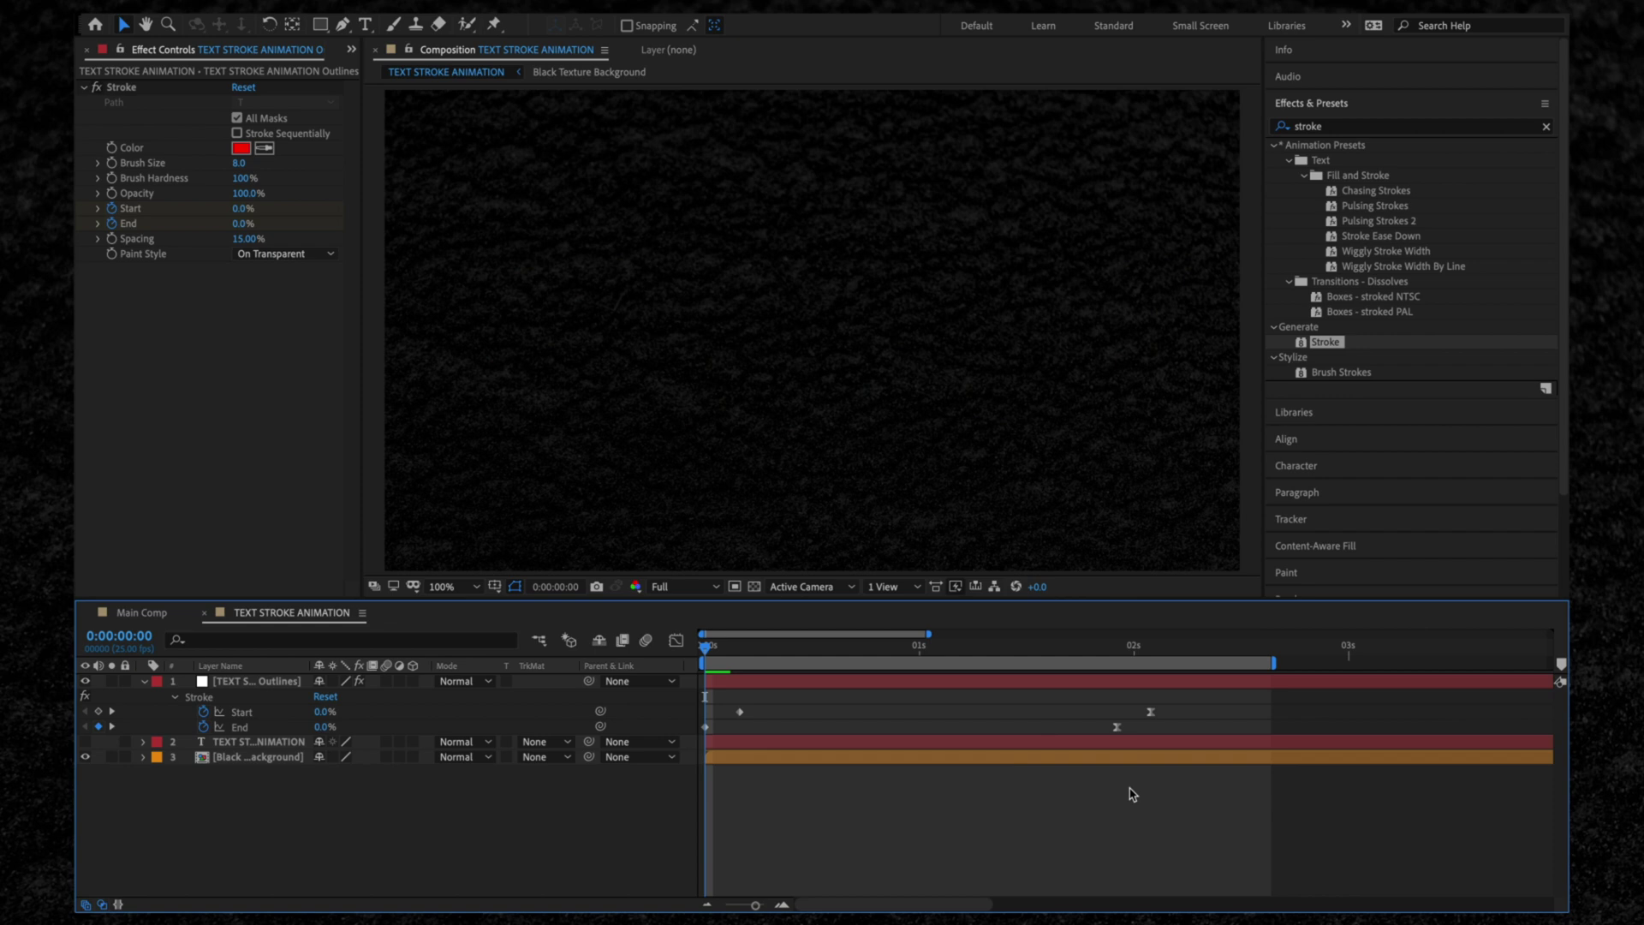
key(space)
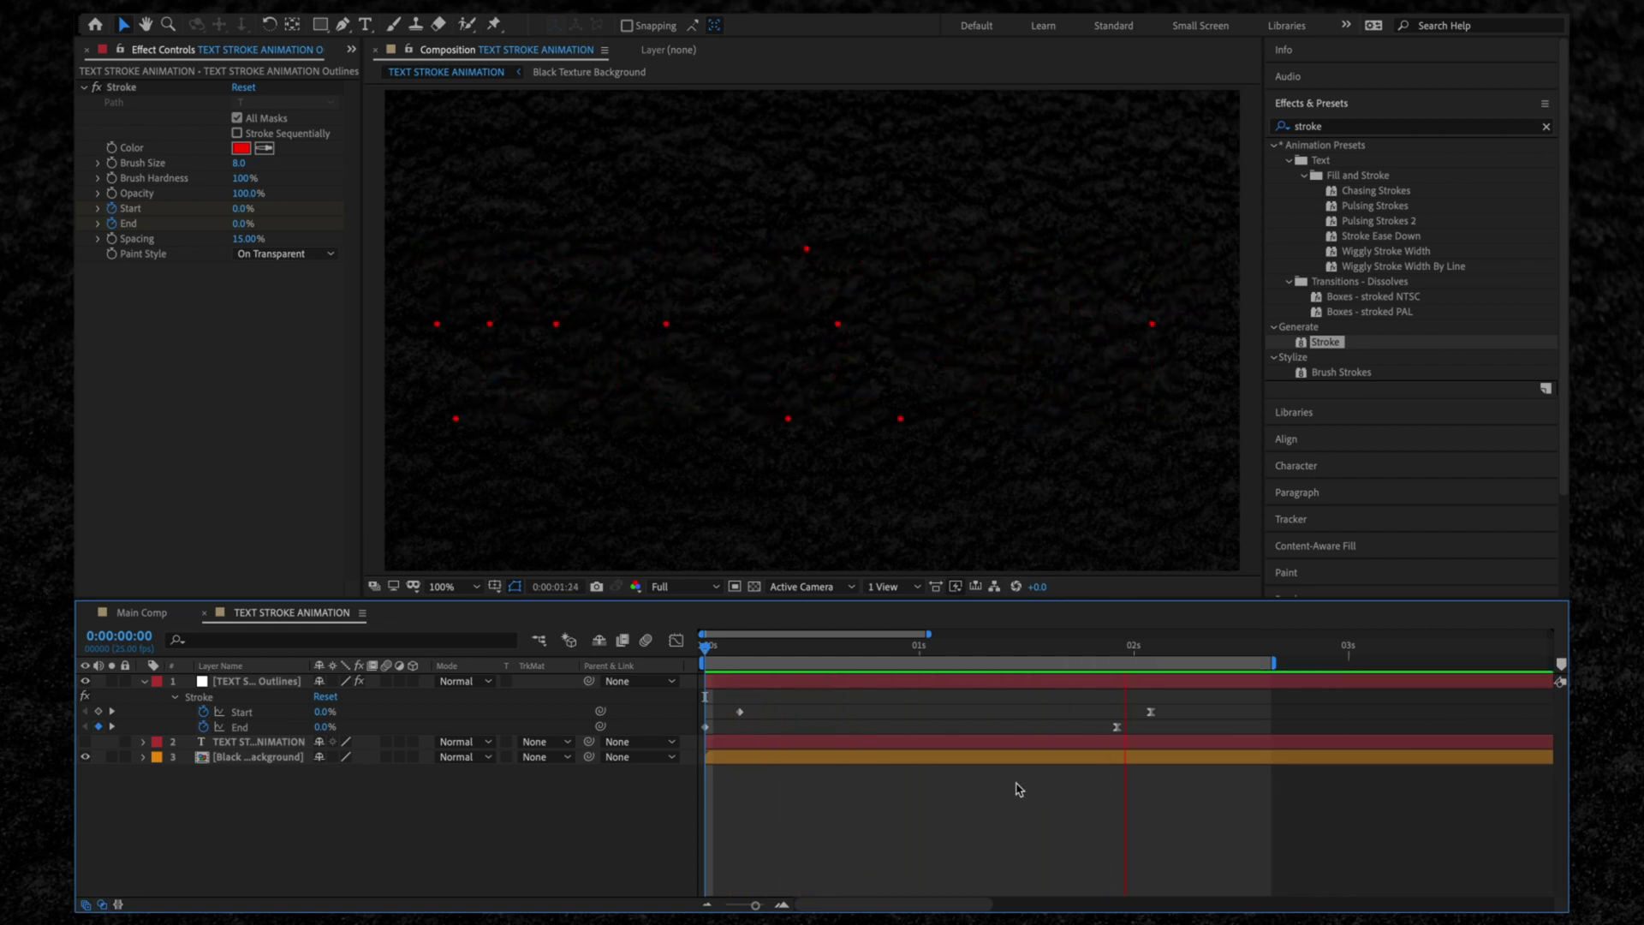
Stop the preview and duplicate the text outlines layer three times
scroll(1016, 792, down, 2)
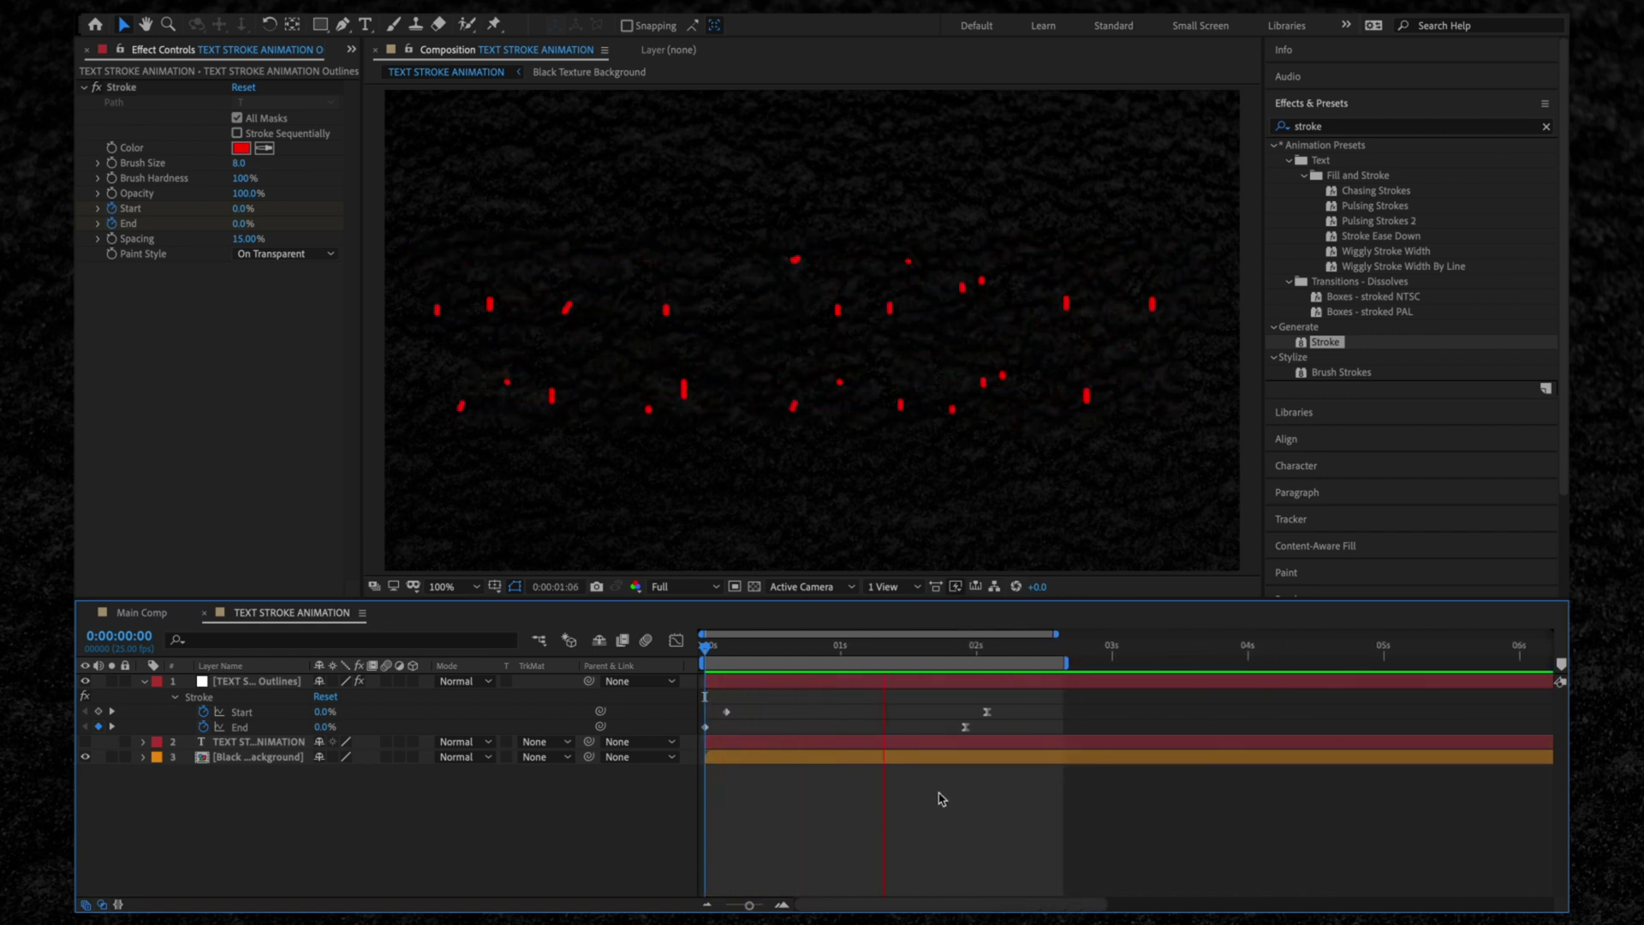
key(space)
click(756, 685)
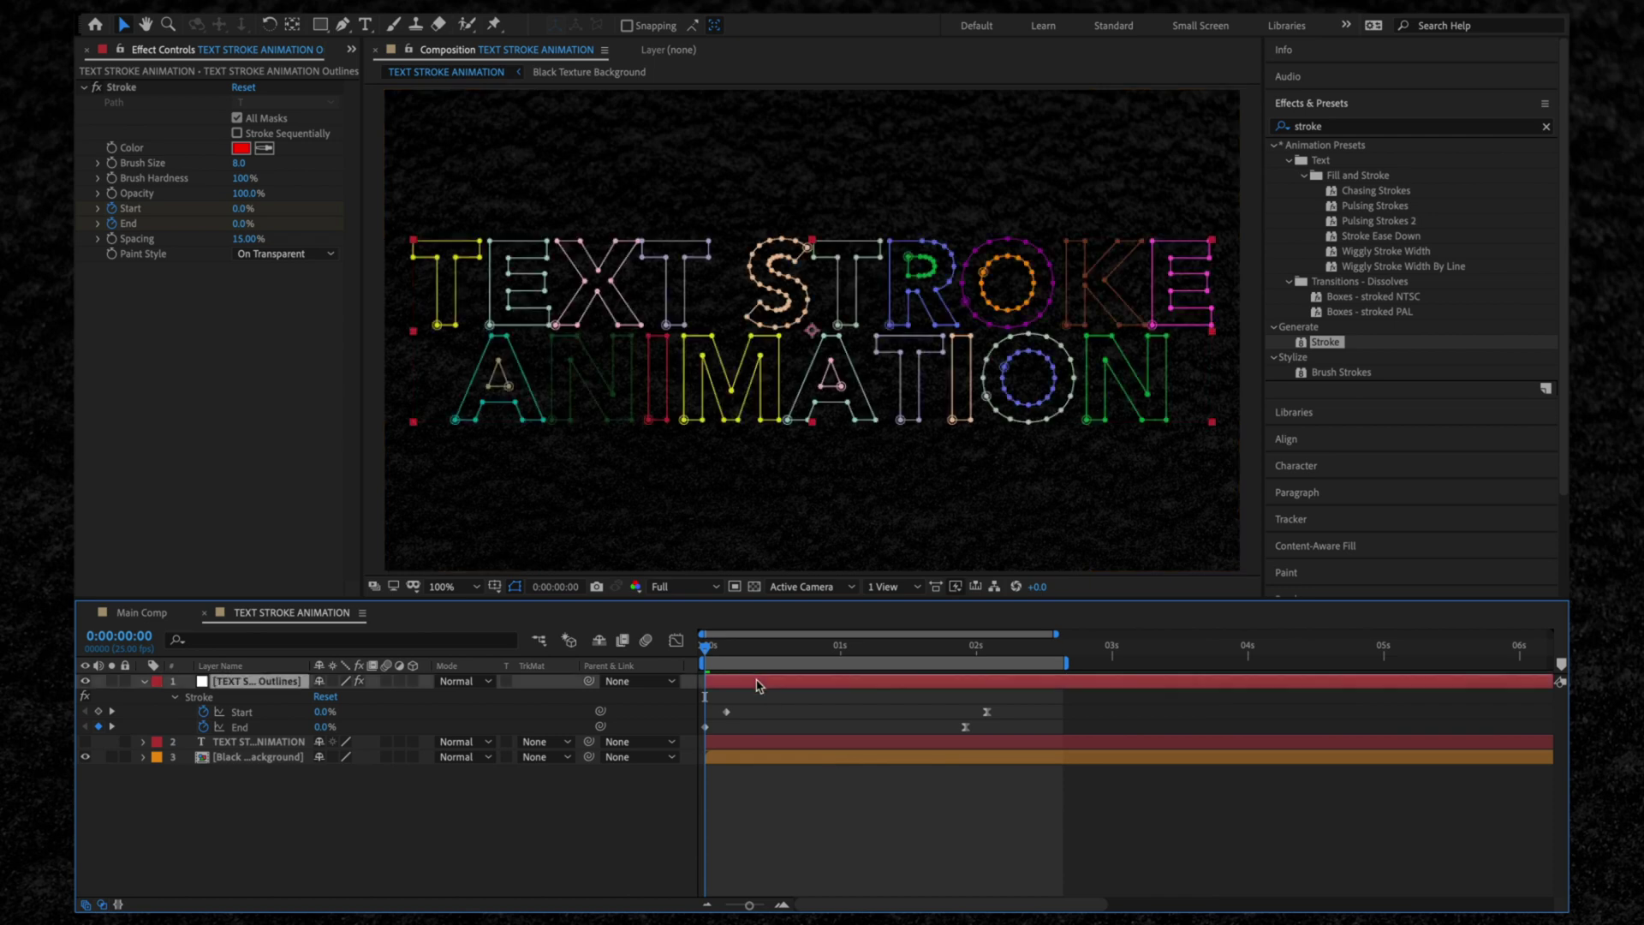
key(ctrl+d)
key(ctrl+d)
key(ctrl+d)
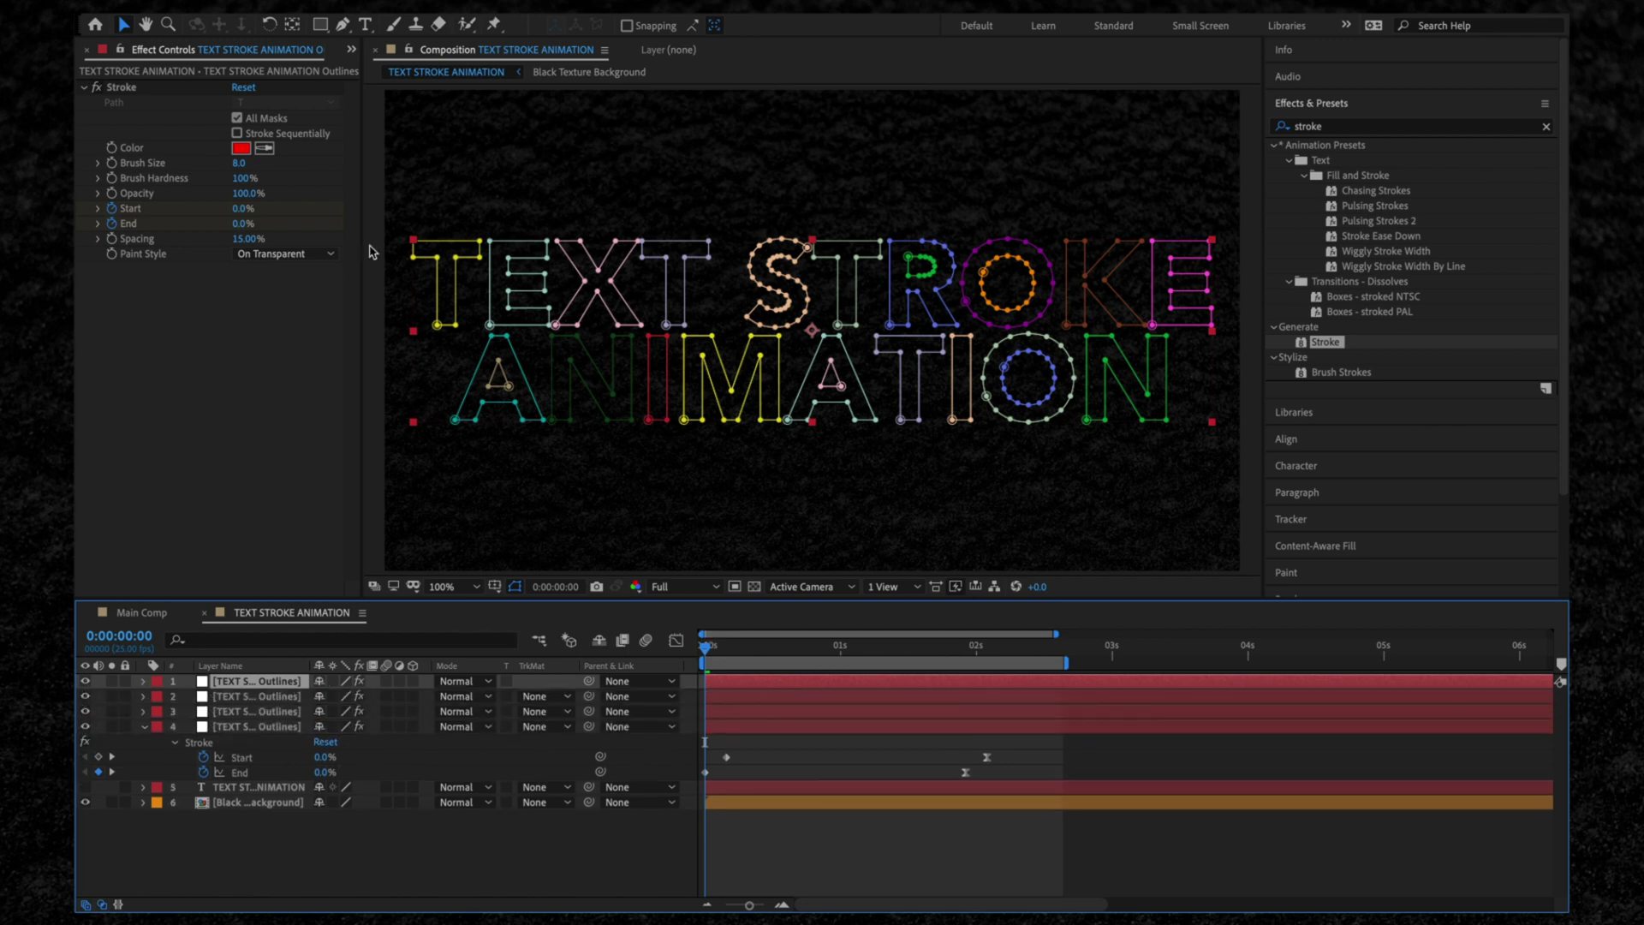
Add Colour Schemes.png from the project's Assets folder to the composition as a colour reference
click(347, 51)
click(370, 70)
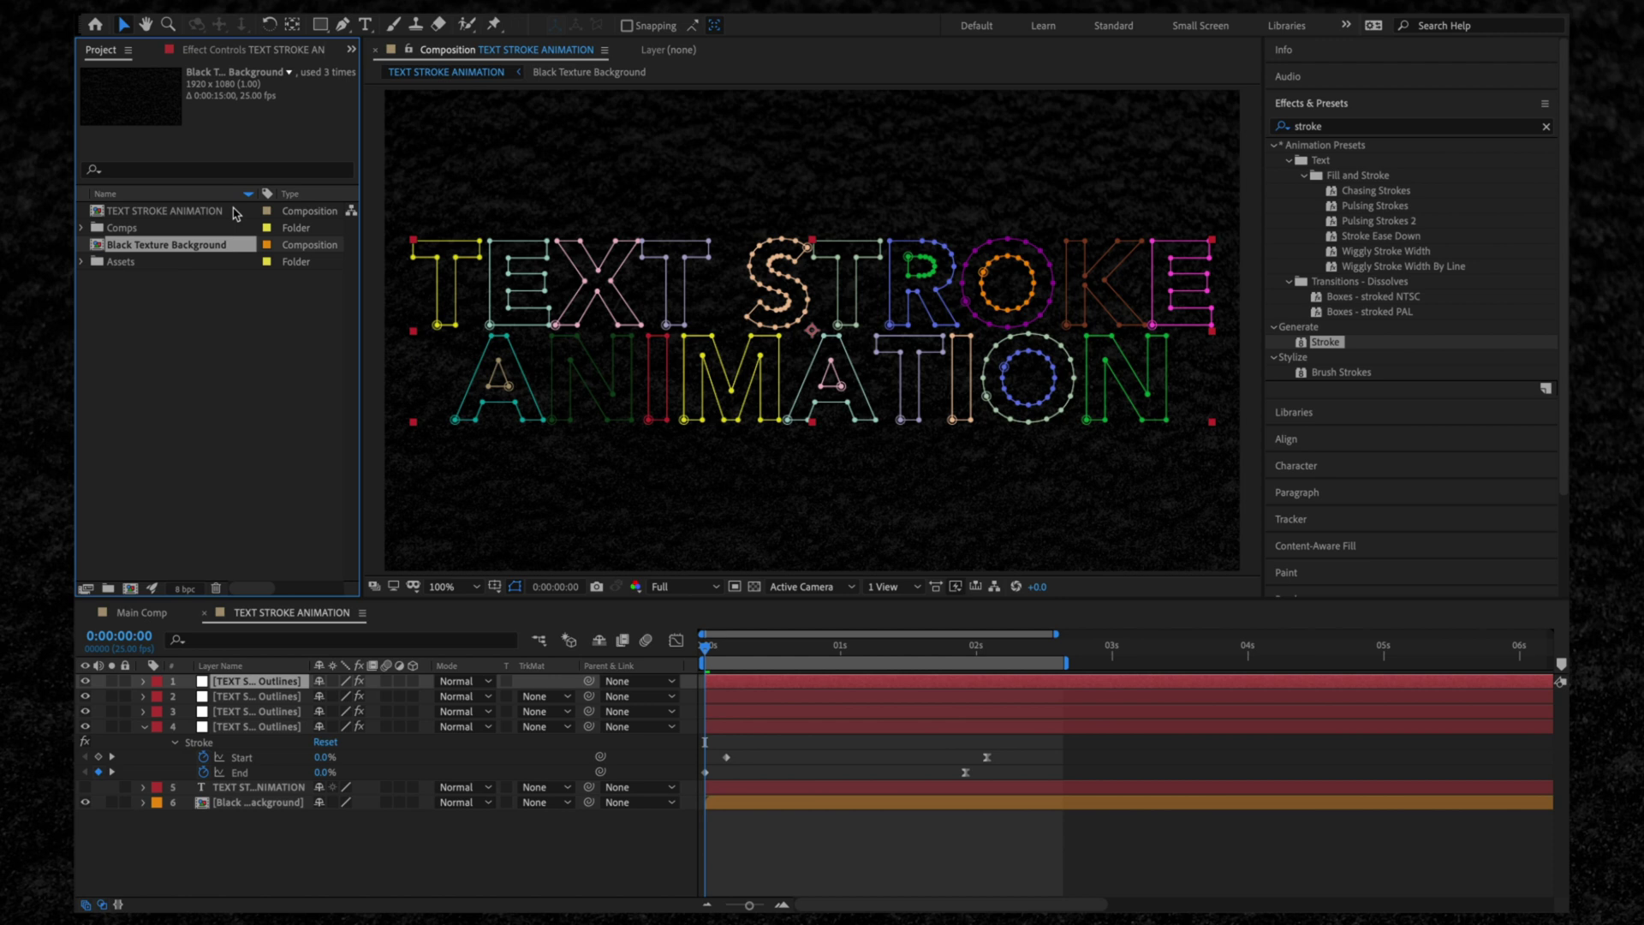
click(82, 261)
drag(162, 295, 612, 202)
Set the bottom outlines layer's Stroke colour to the dark purple sampled from the pink palette in the colour scheme image
click(757, 744)
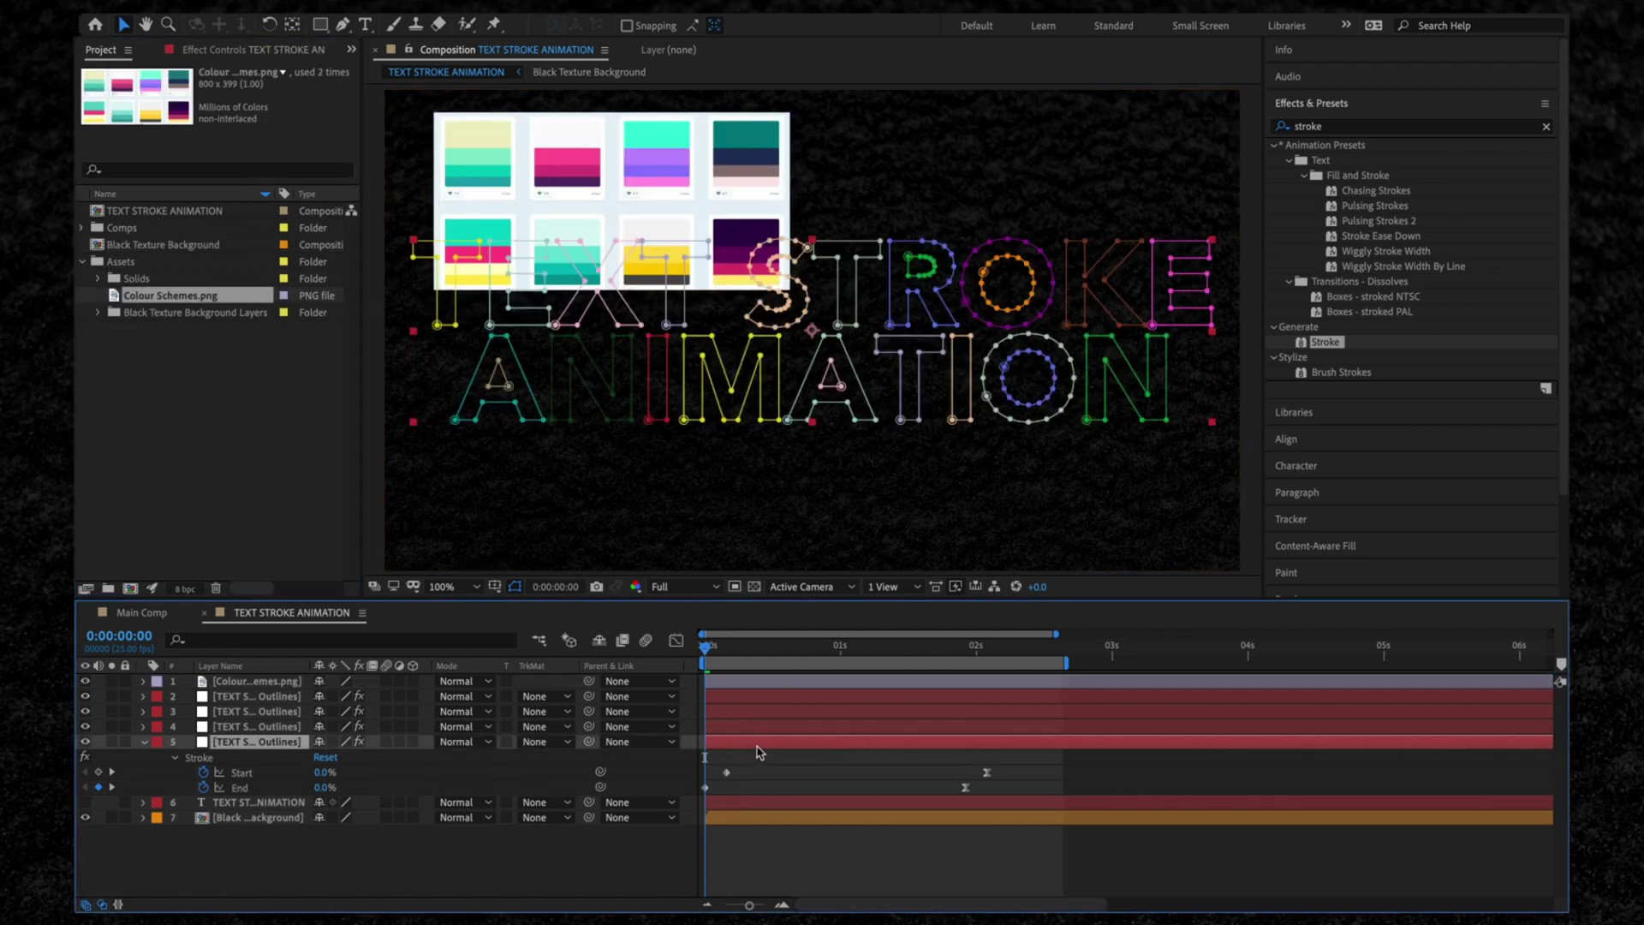
click(351, 50)
click(376, 93)
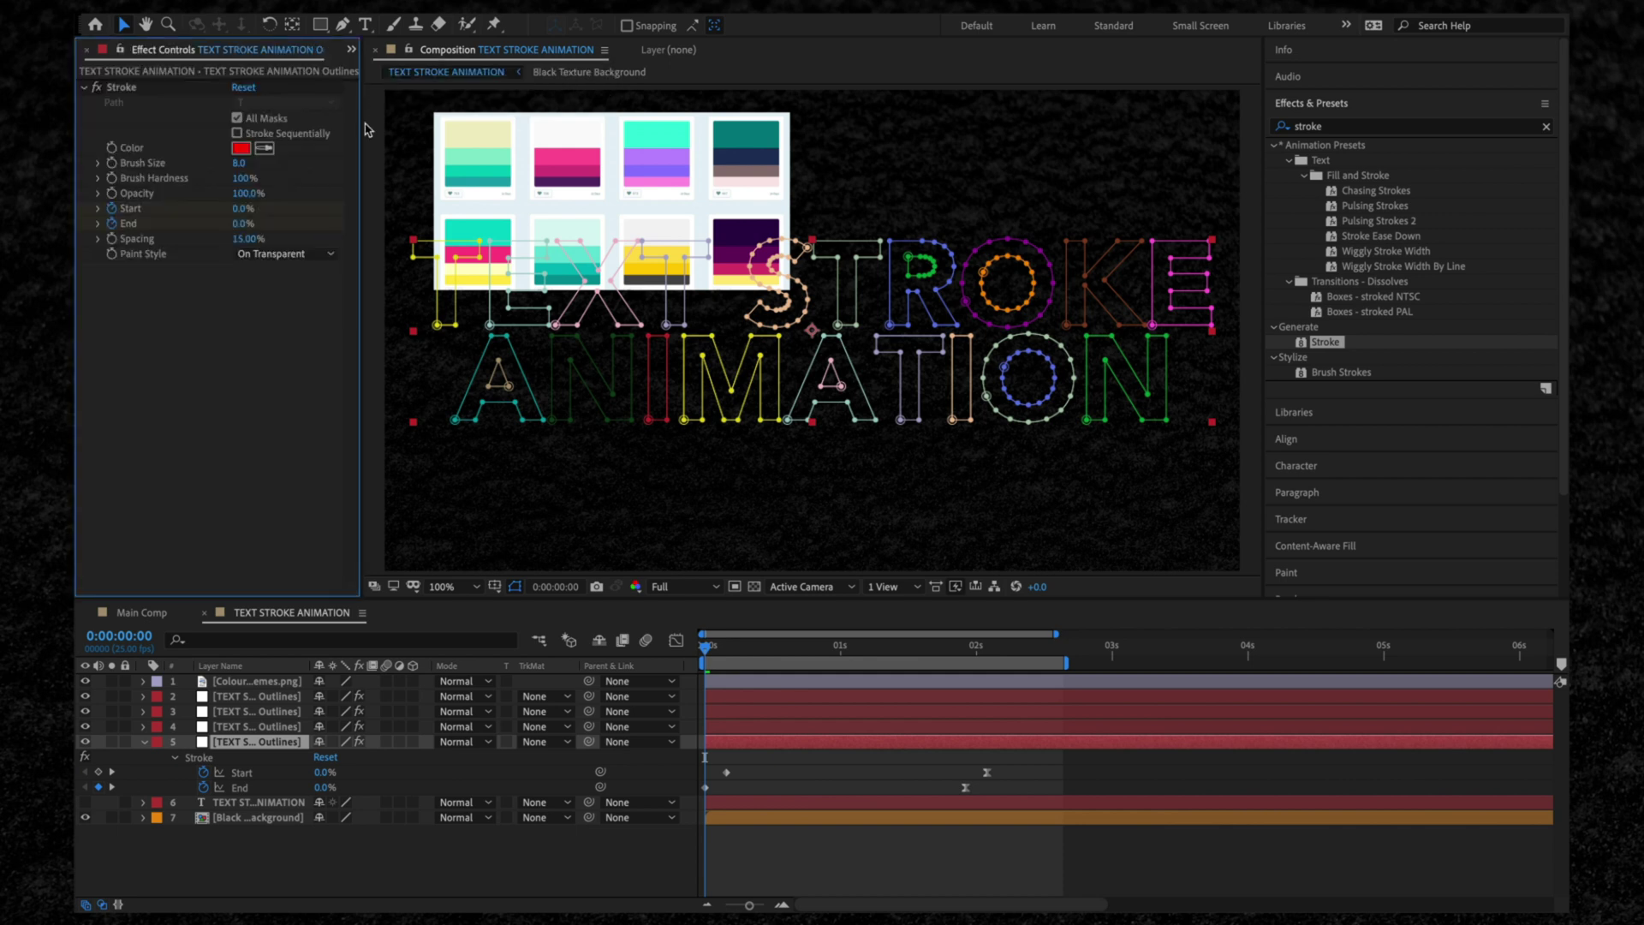
click(265, 148)
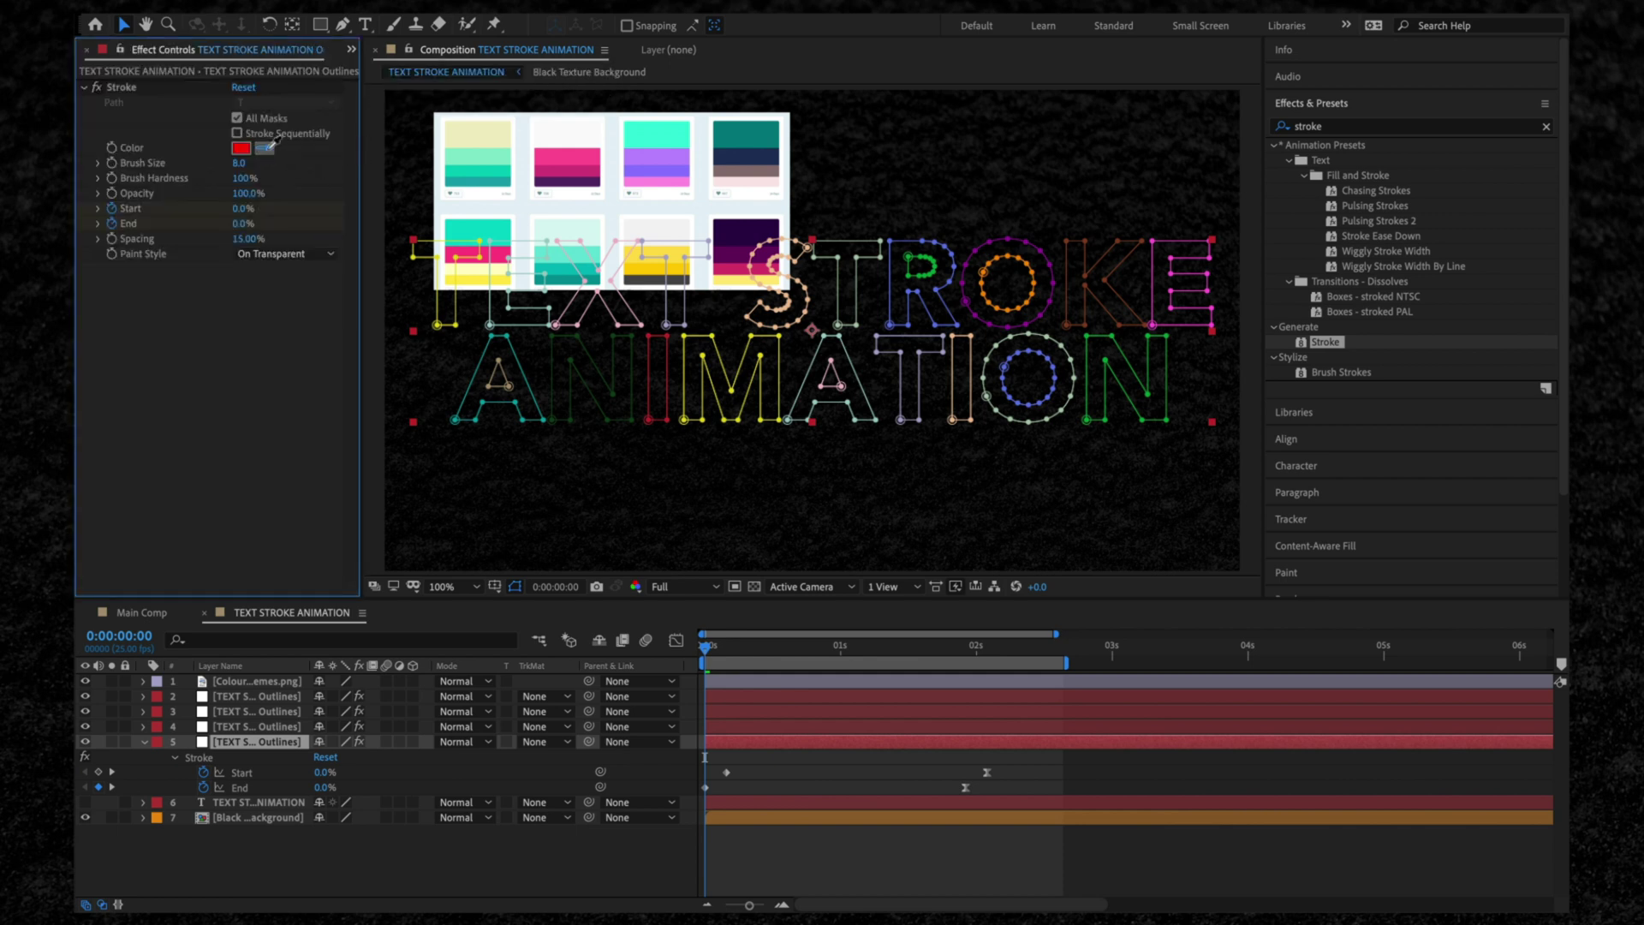
click(568, 182)
Set the Stroke colour of the second outlines layer from the bottom to the darker magenta sampled from the same palette
click(743, 712)
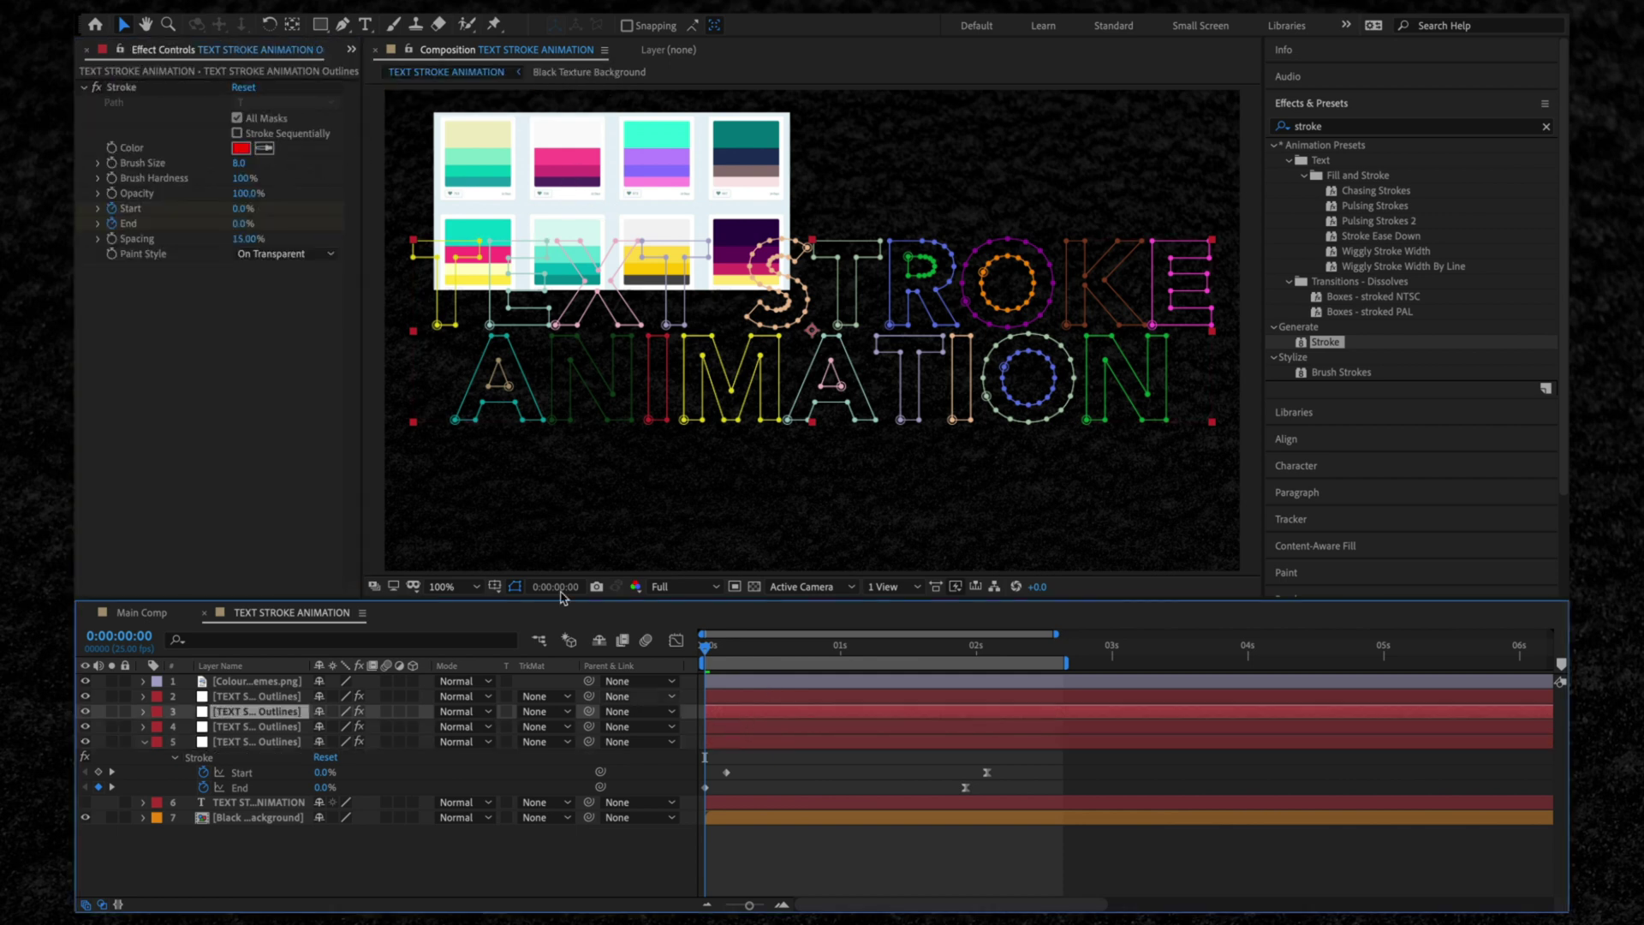
click(753, 726)
click(266, 148)
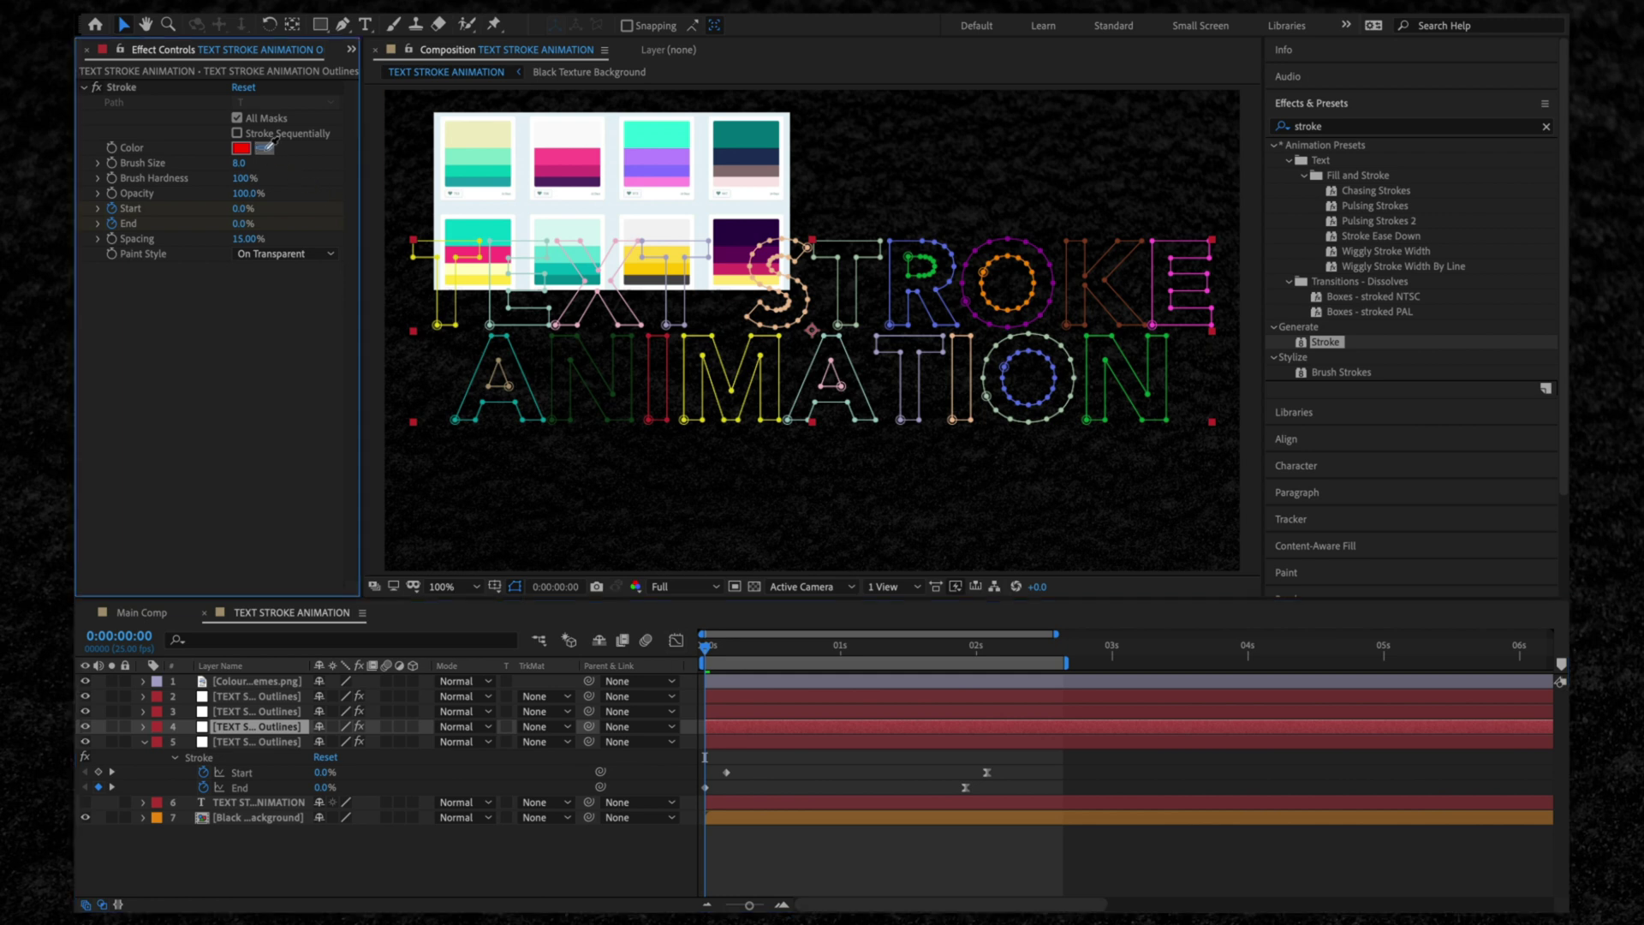
click(552, 167)
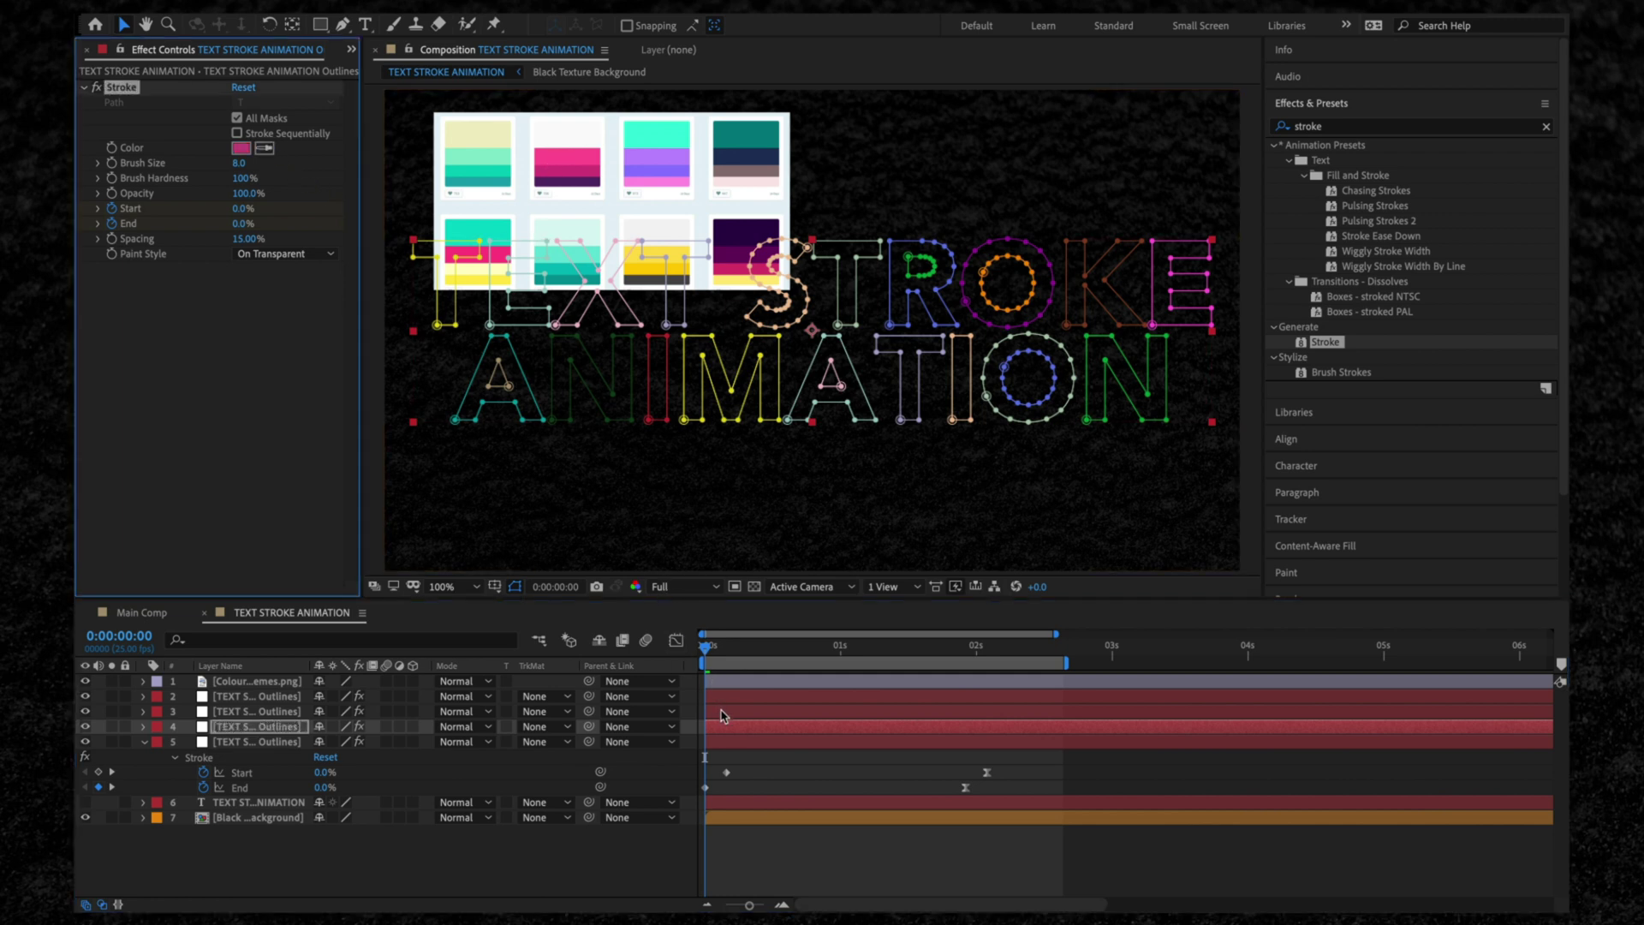
Sample bright pink for the Stroke of the third outlines layer from the bottom, and white for the topmost outlines layer
click(726, 711)
click(266, 148)
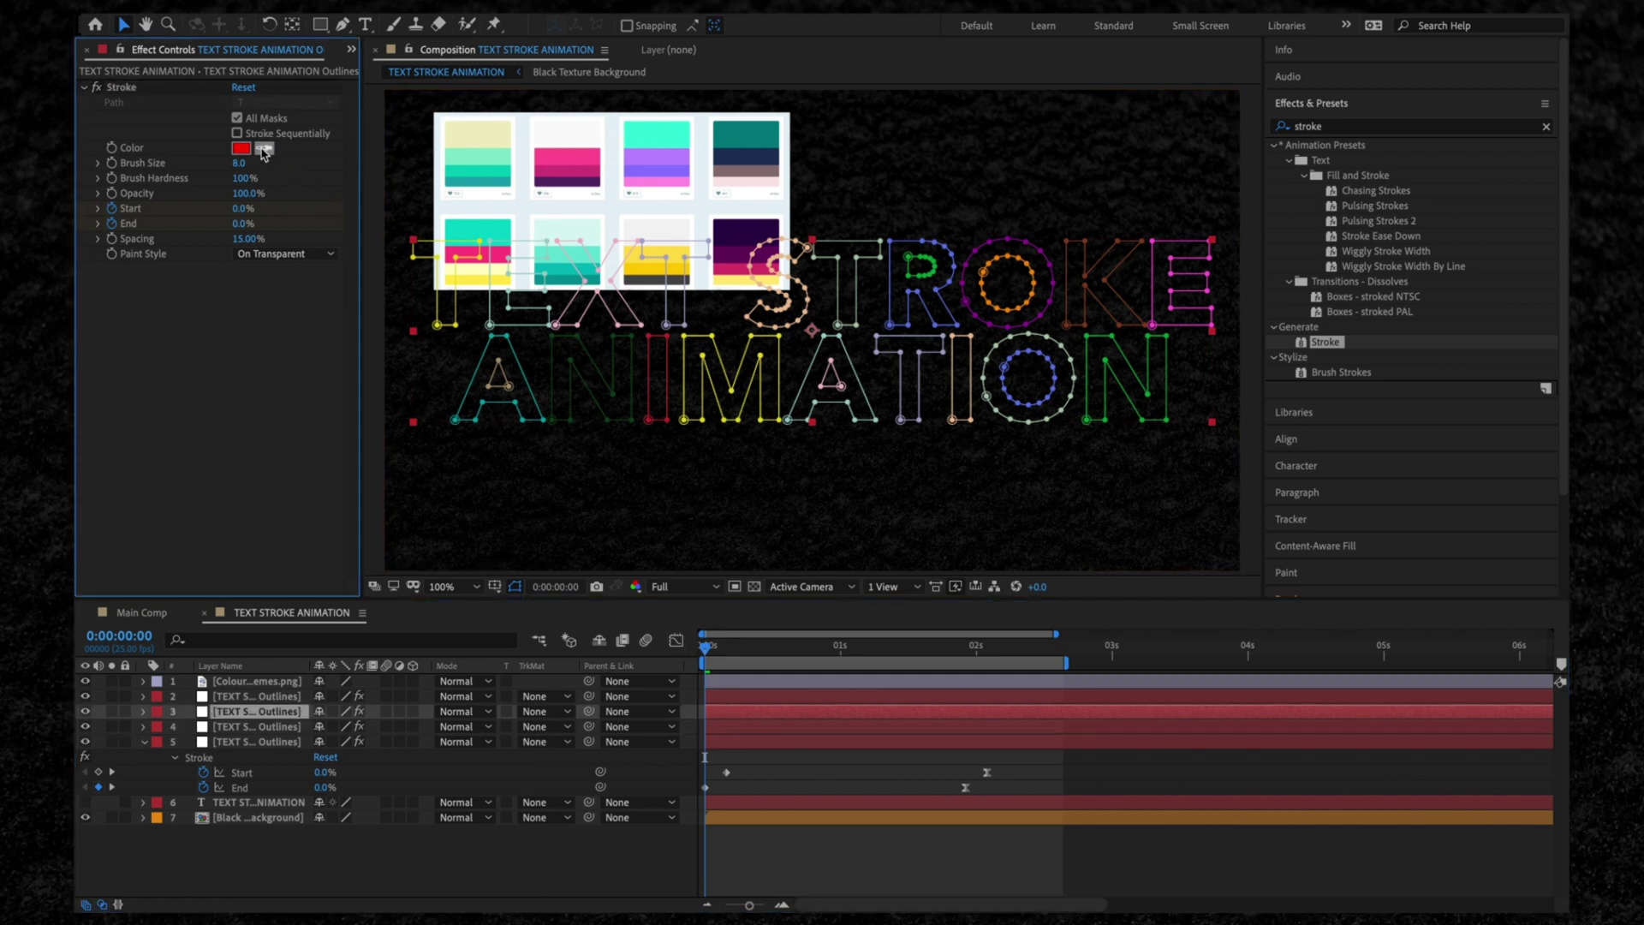
click(580, 156)
click(743, 698)
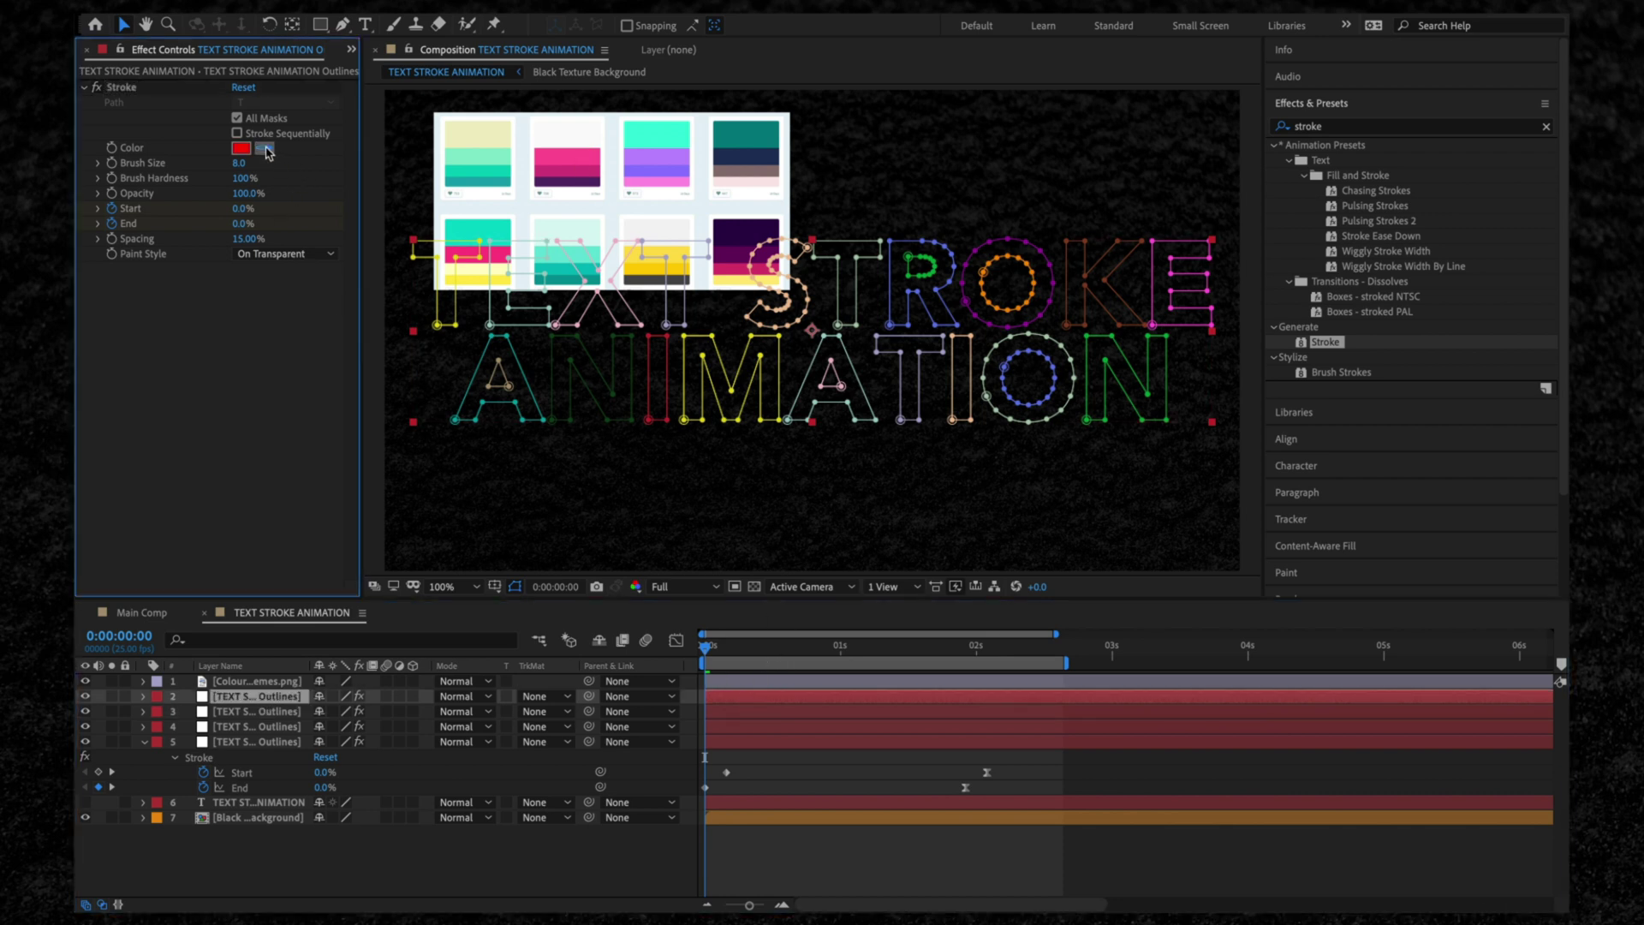
click(563, 144)
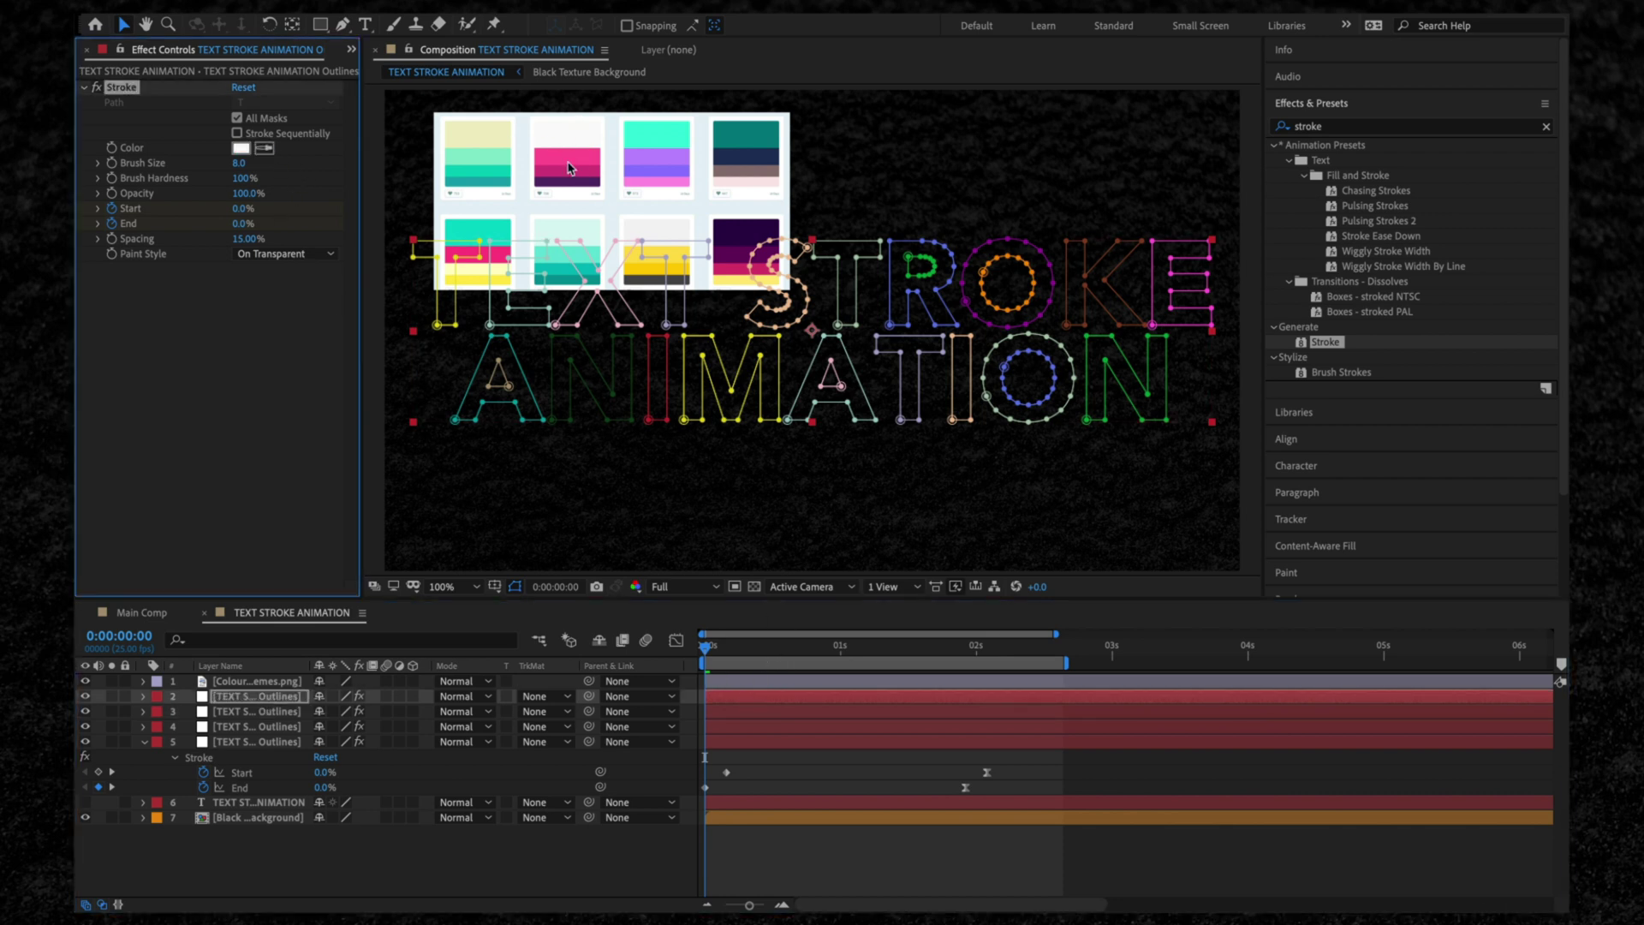
Delete the Colour Schemes.png layer from the composition
shift+click(777, 739)
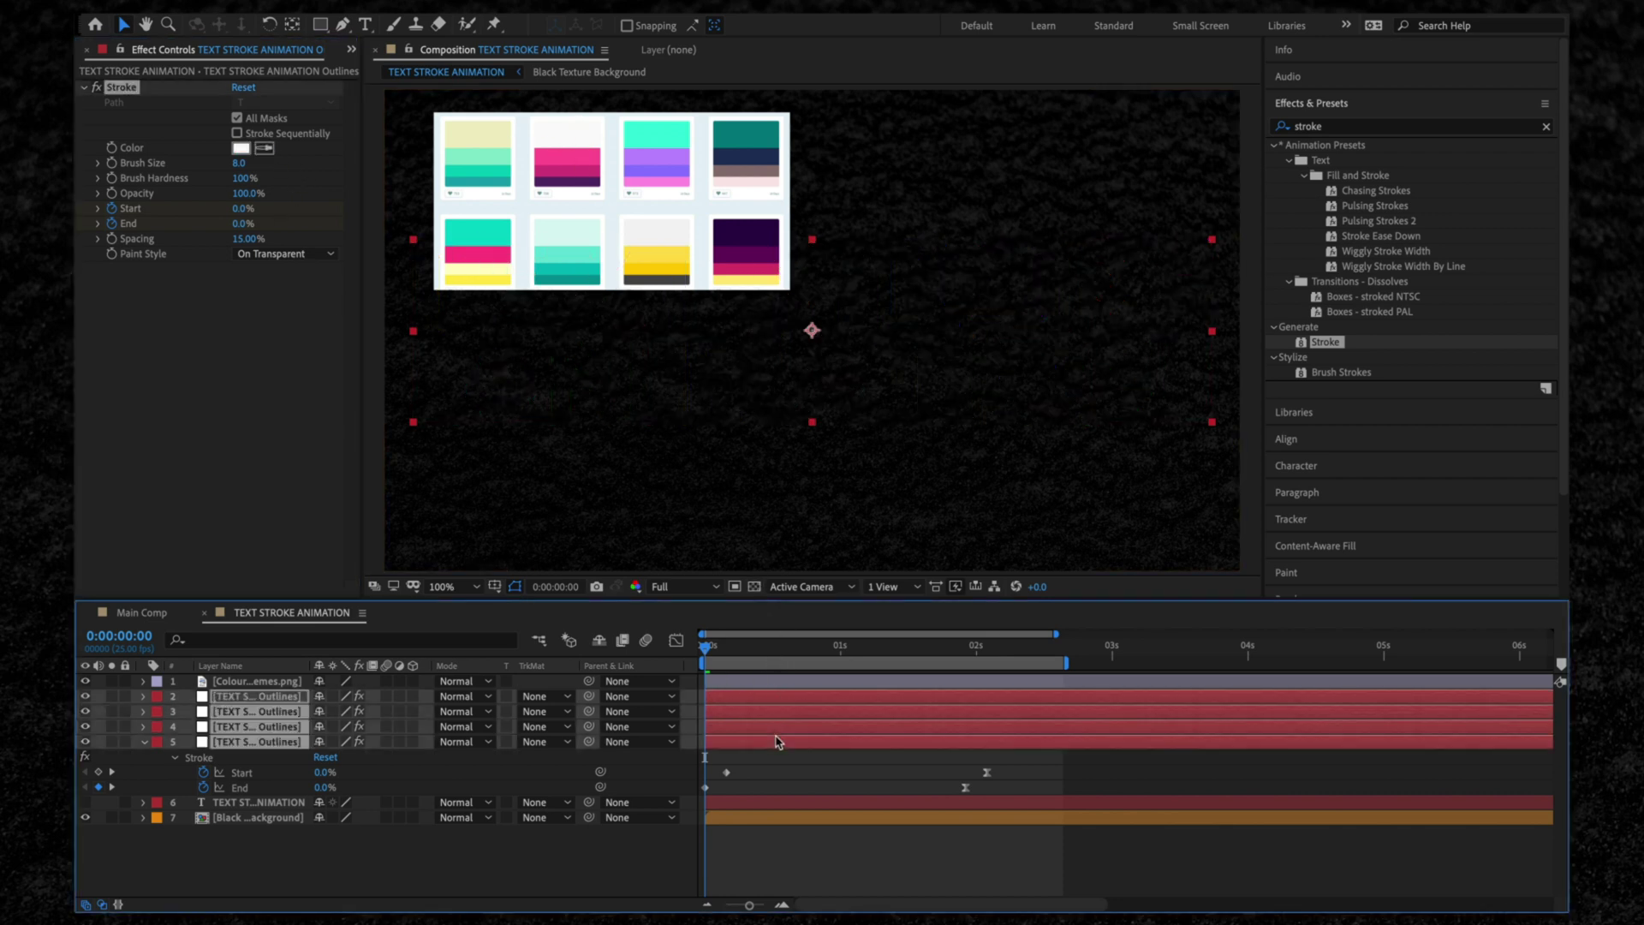
click(228, 684)
key(Delete)
Reveal all outlines layers' keyframes, stagger the three upper copies to start at about frames 4, 8 and 11, and preview
click(792, 681)
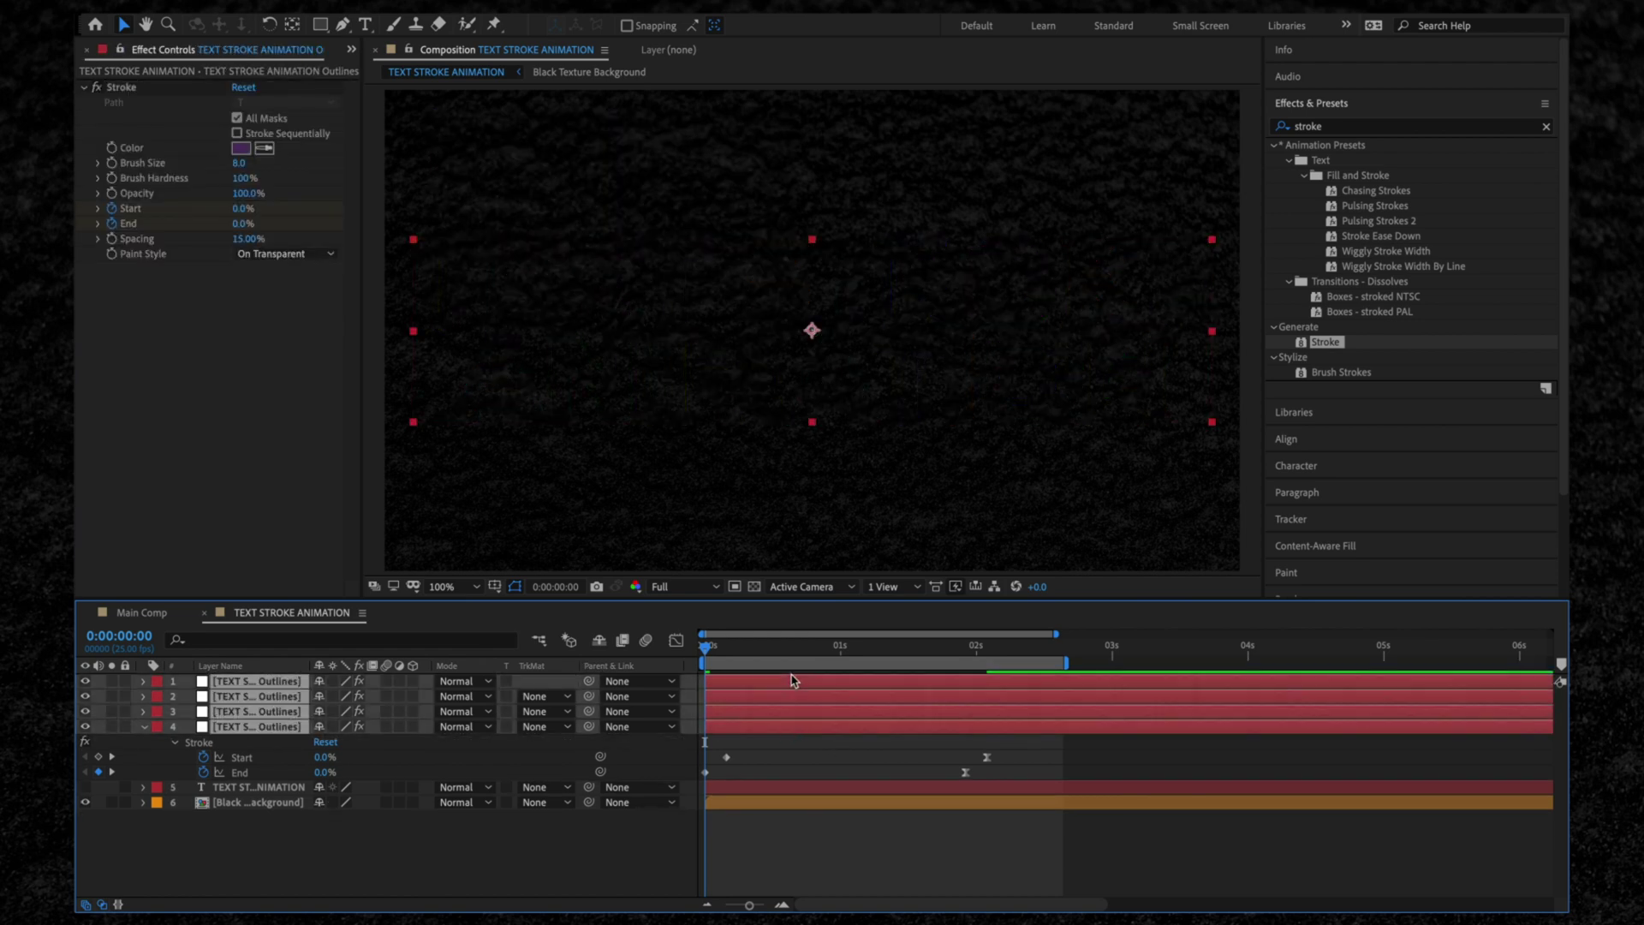
key(u)
key(u)
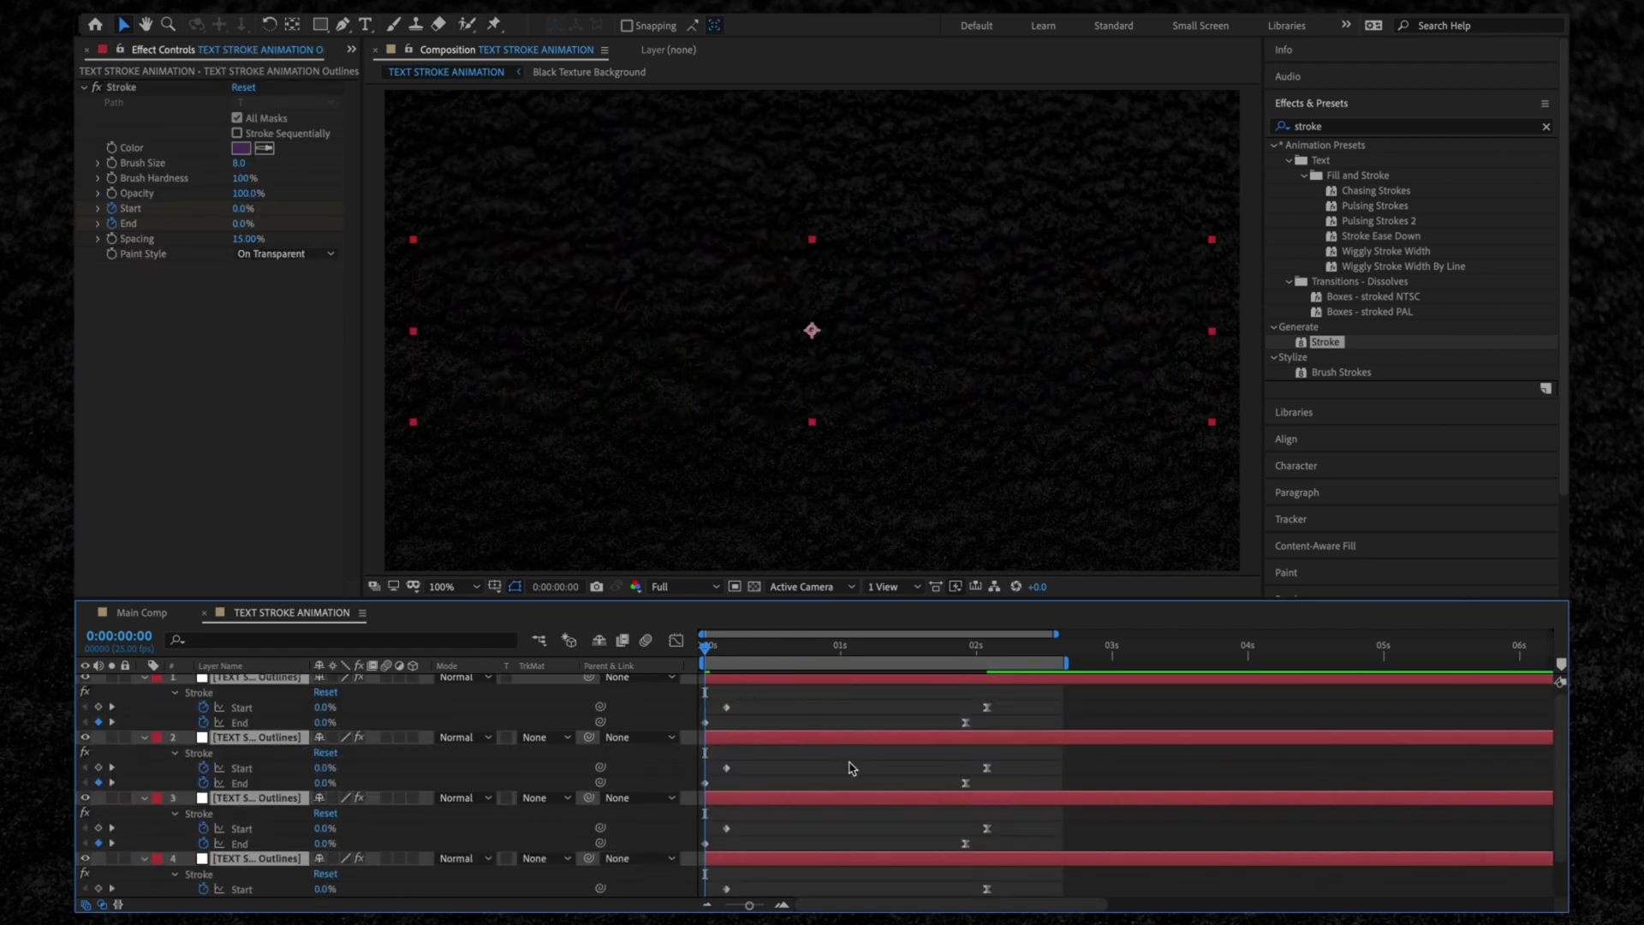
drag(831, 797, 853, 797)
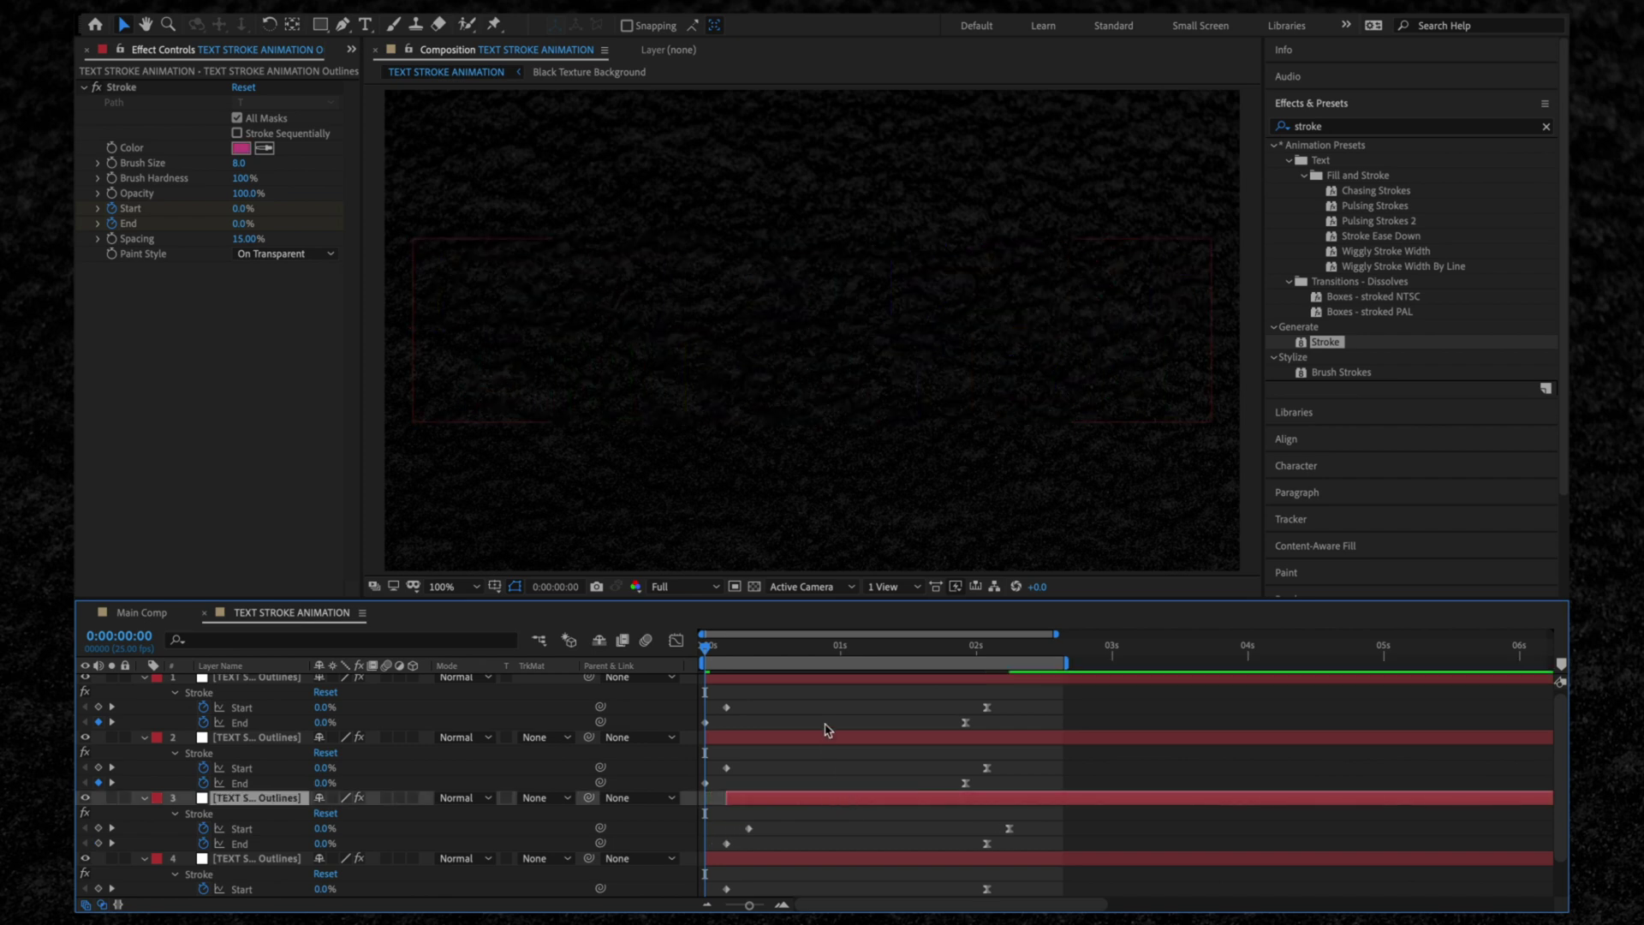
drag(826, 736, 866, 742)
drag(838, 682, 898, 682)
key(space)
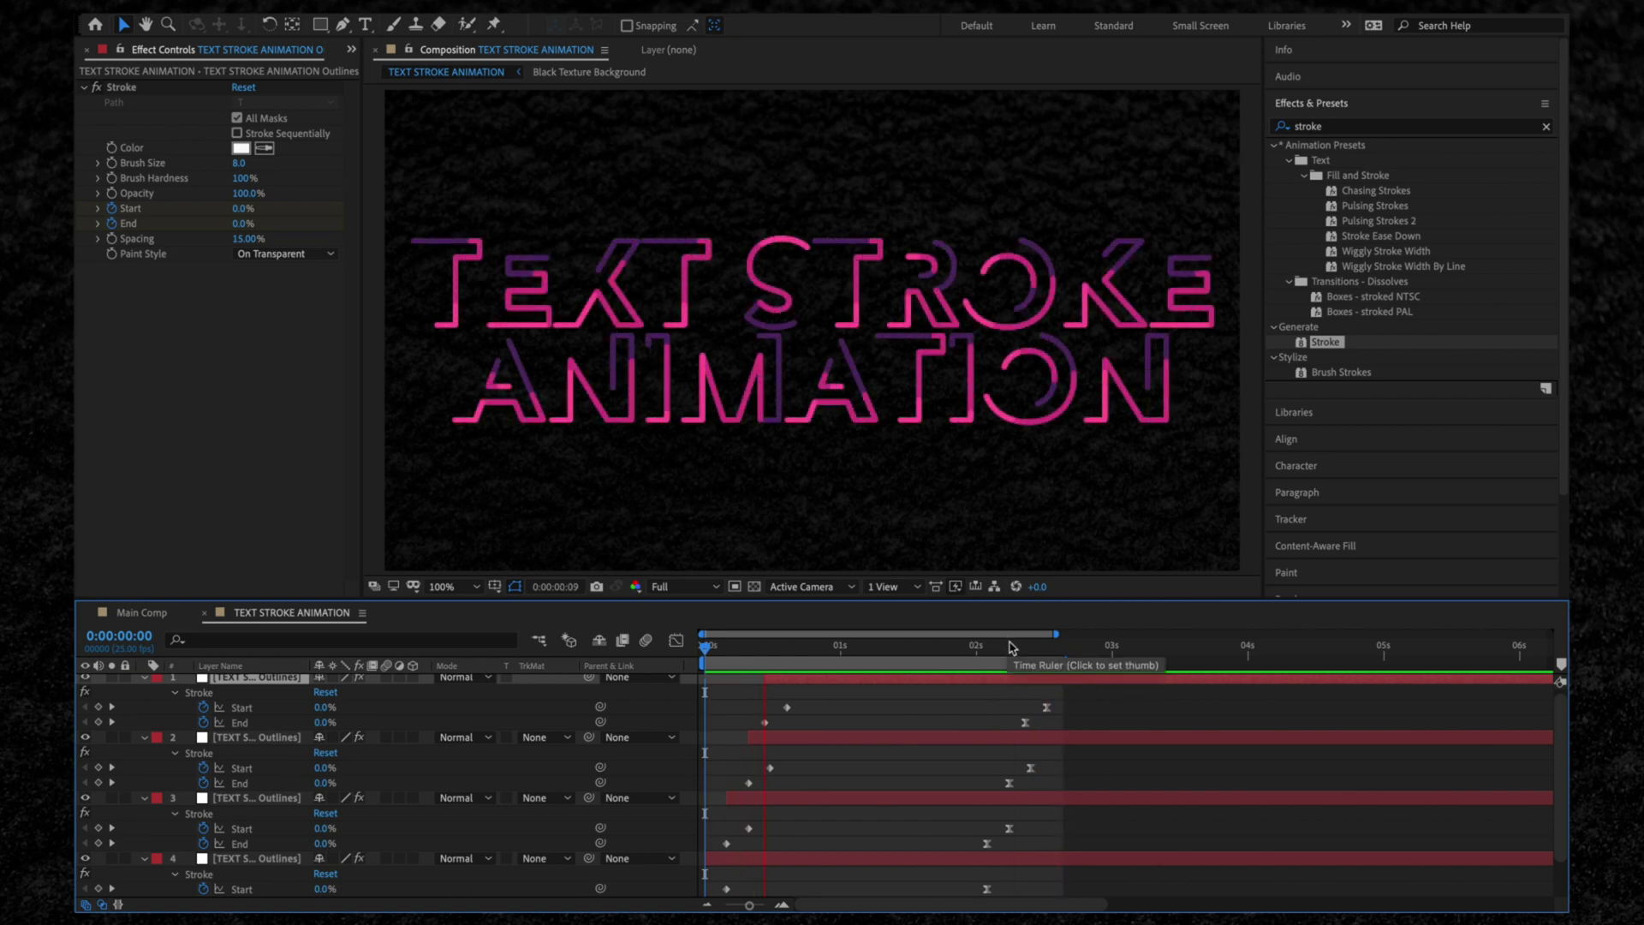
Inspect the staggered stroke animation at 02:09 and back at 00:07
drag(1018, 652, 1024, 655)
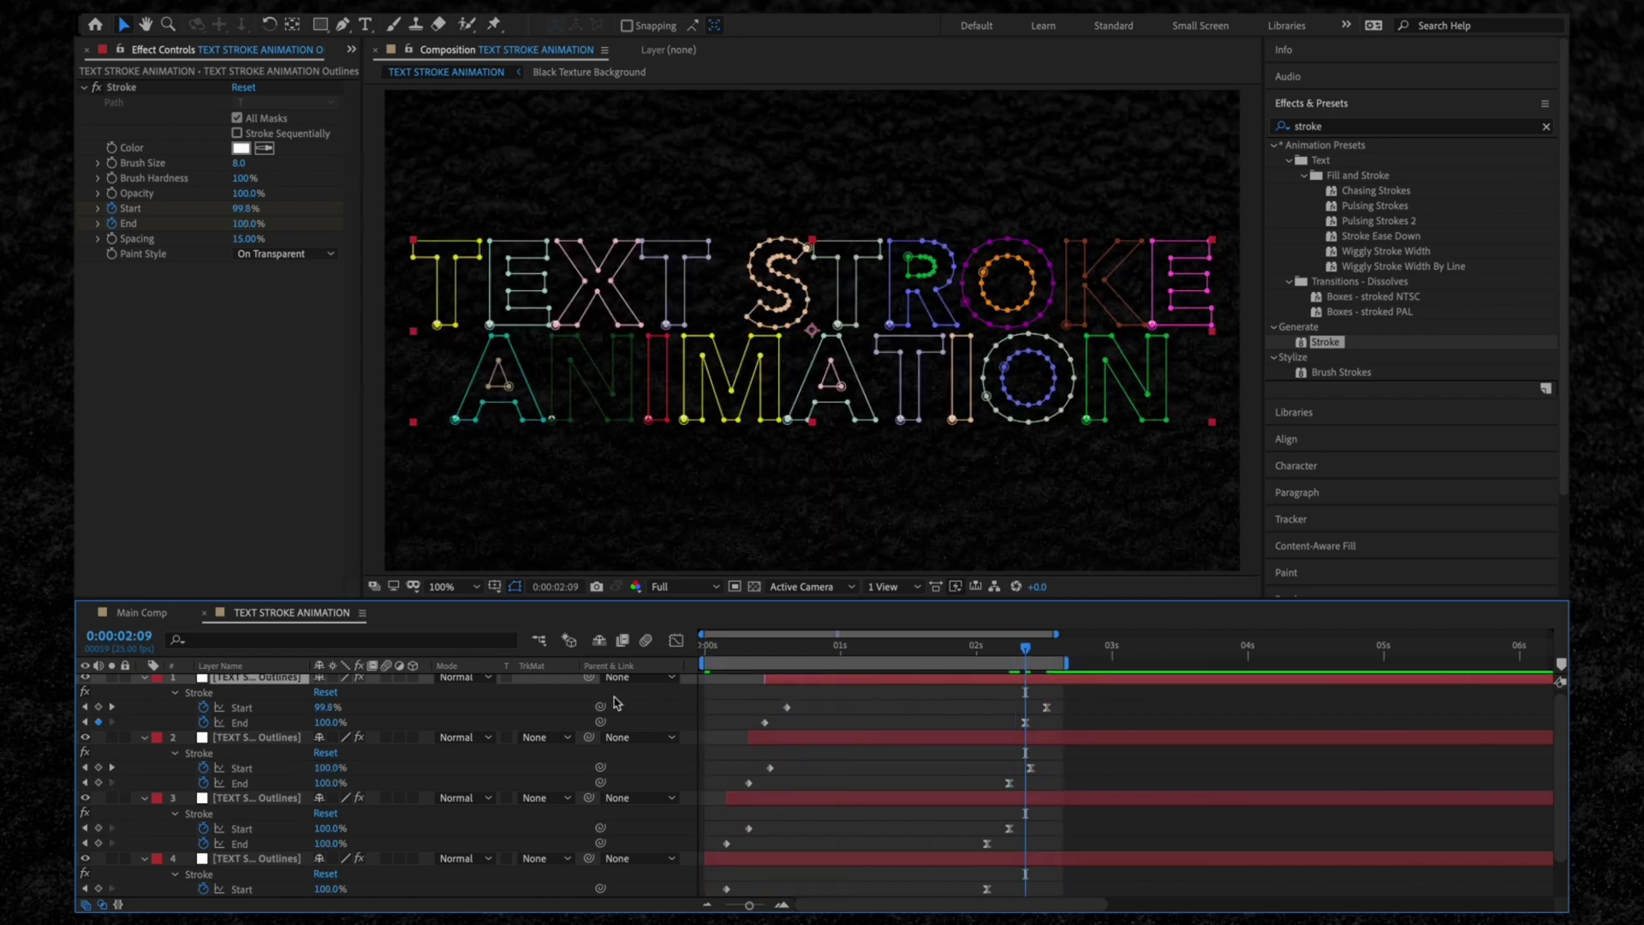
click(396, 711)
drag(330, 722, 211, 732)
drag(991, 651, 743, 652)
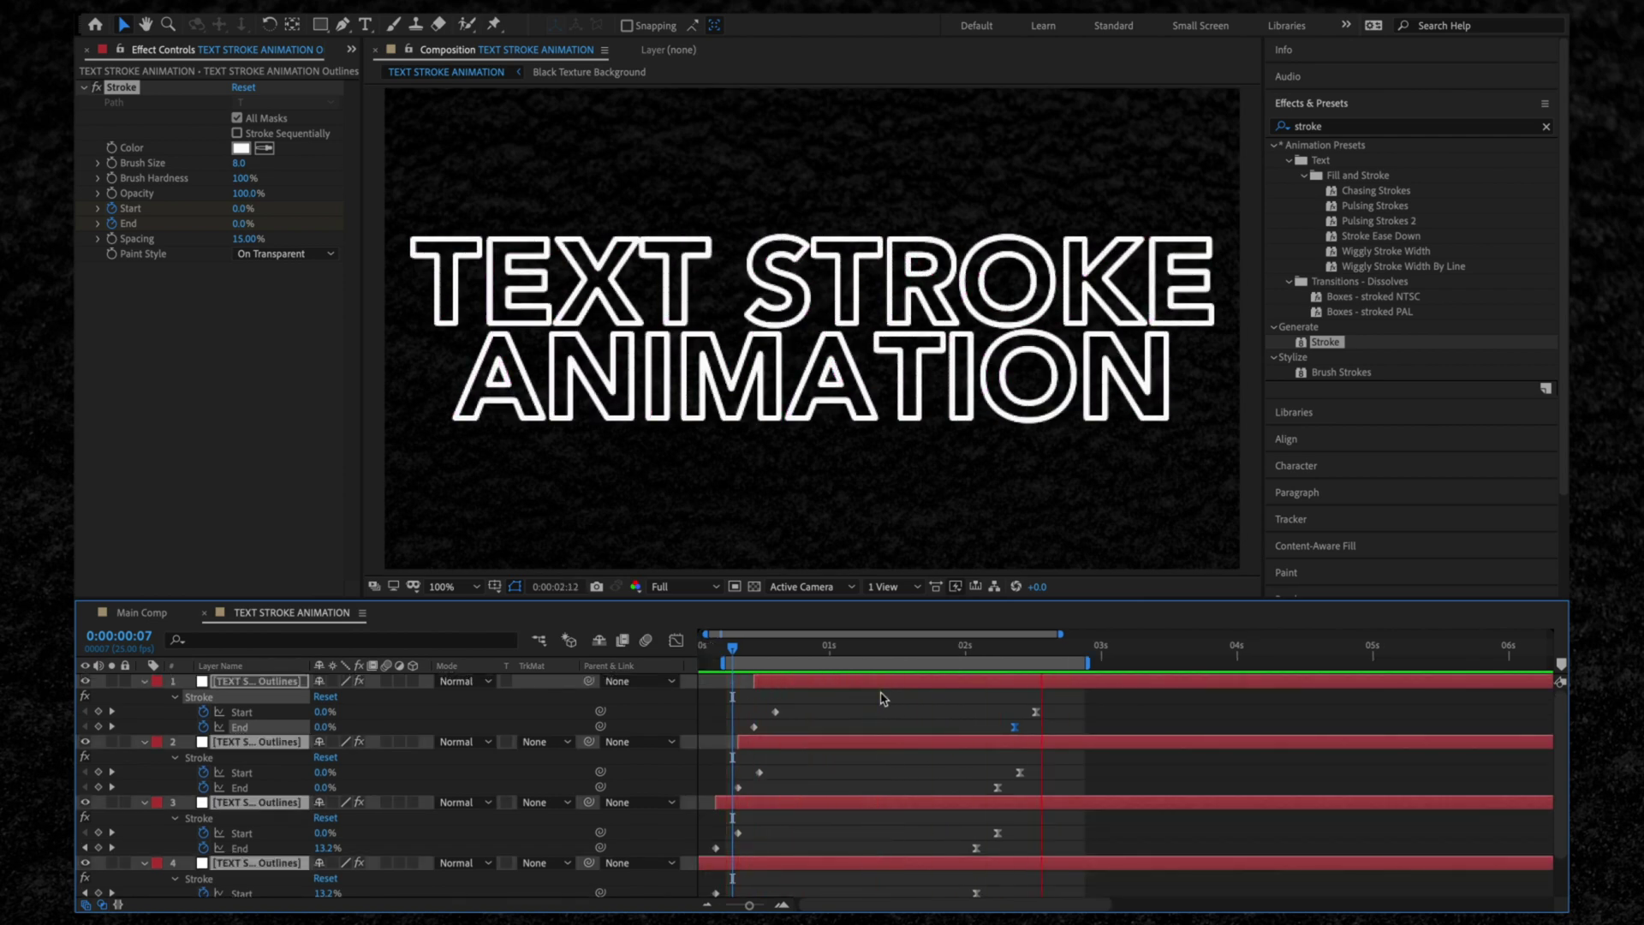
Collapse the four outlines layers' keyframes and pre-compose the layers into a new composition named Text Animation
key(u)
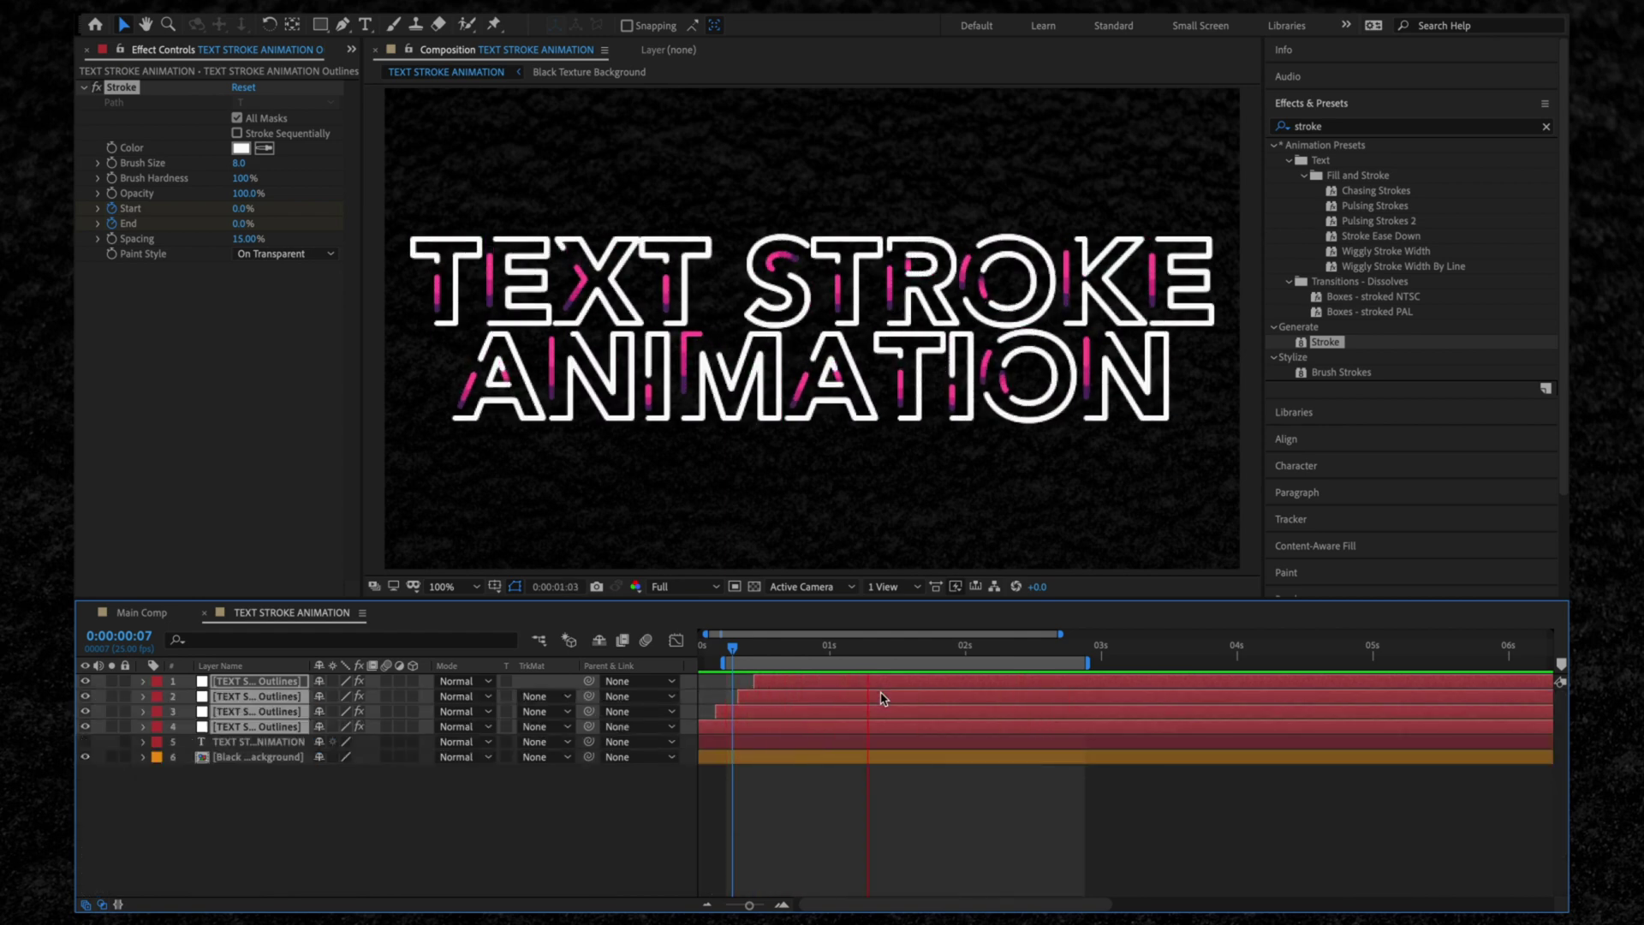
key(space)
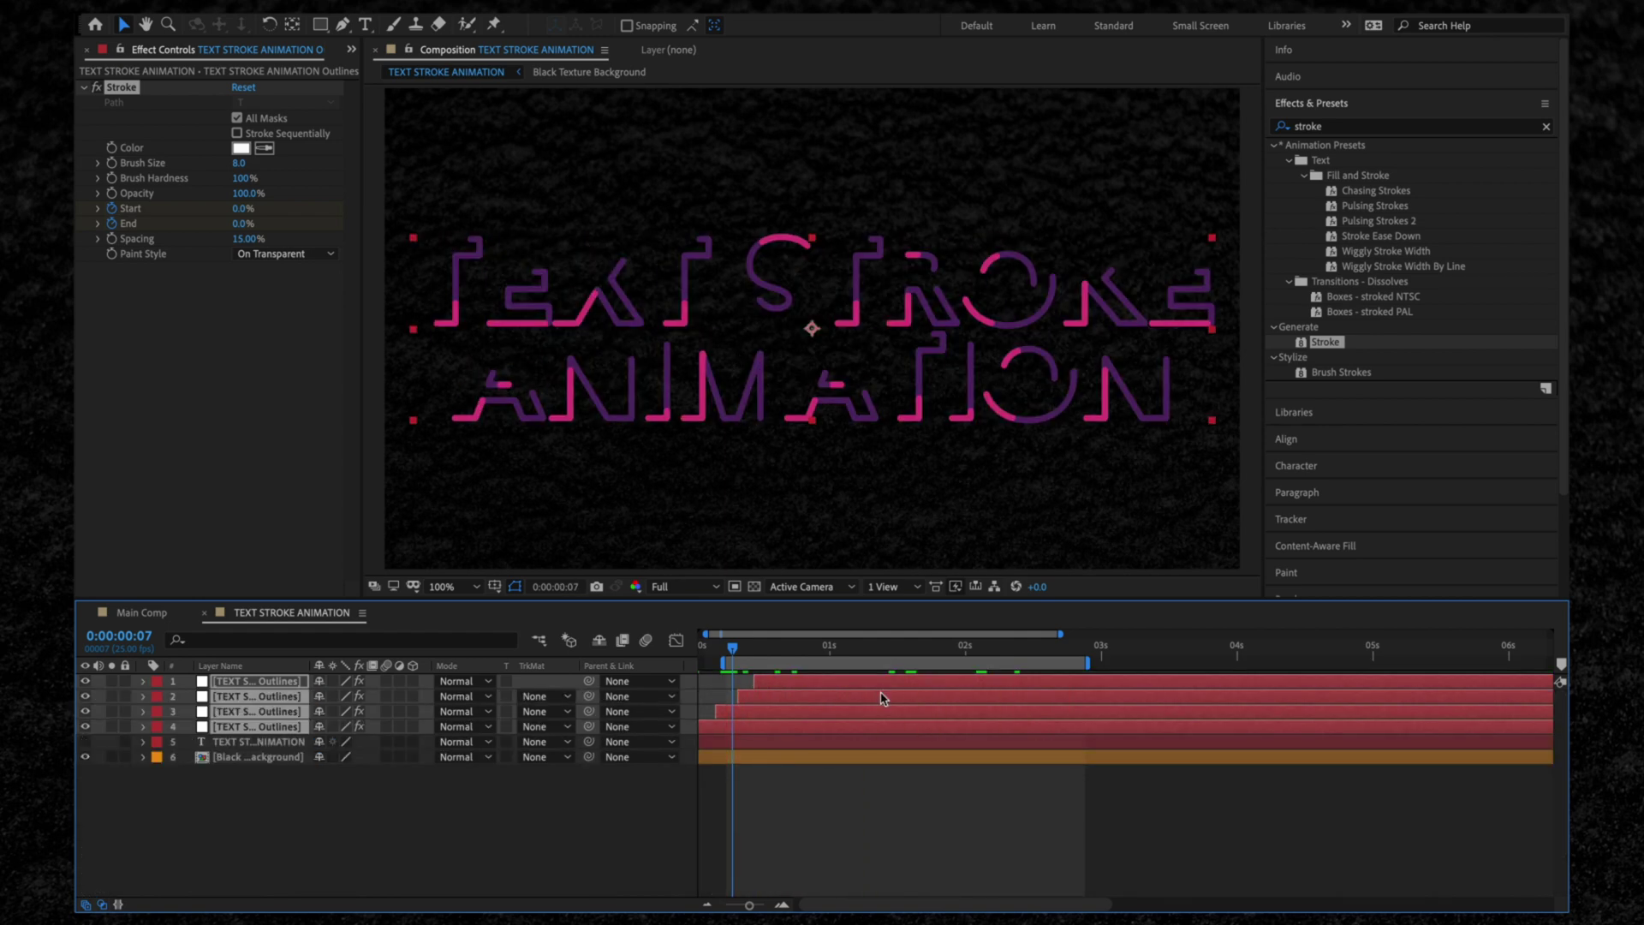
key(ctrl+shift+c)
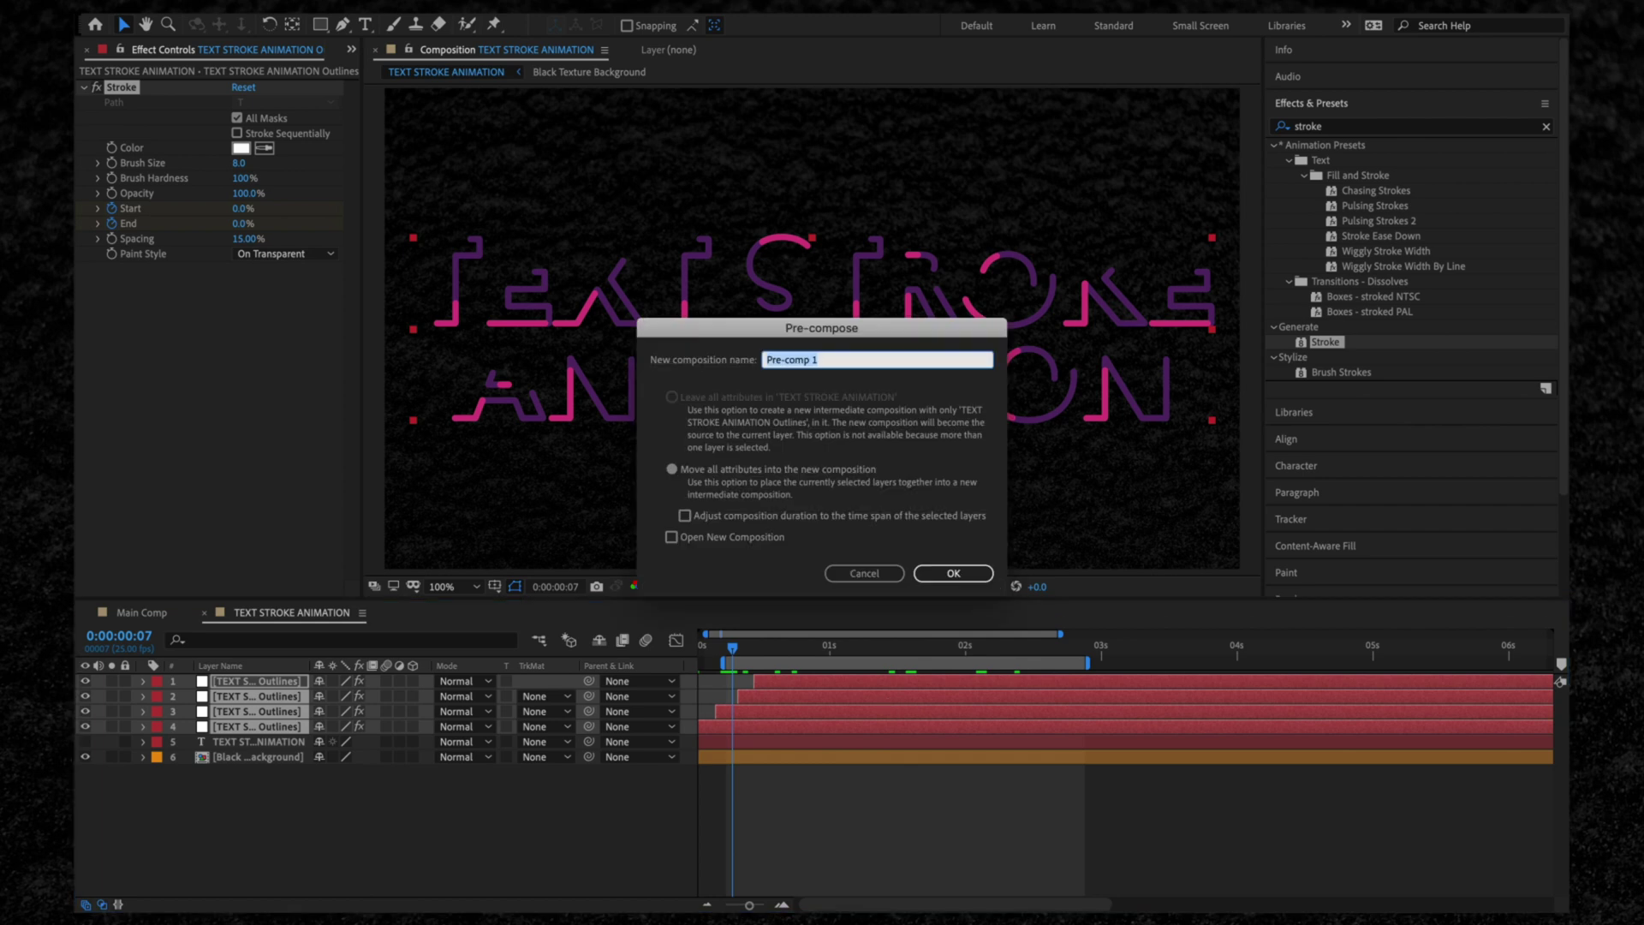
text(Tes)
key(Return)
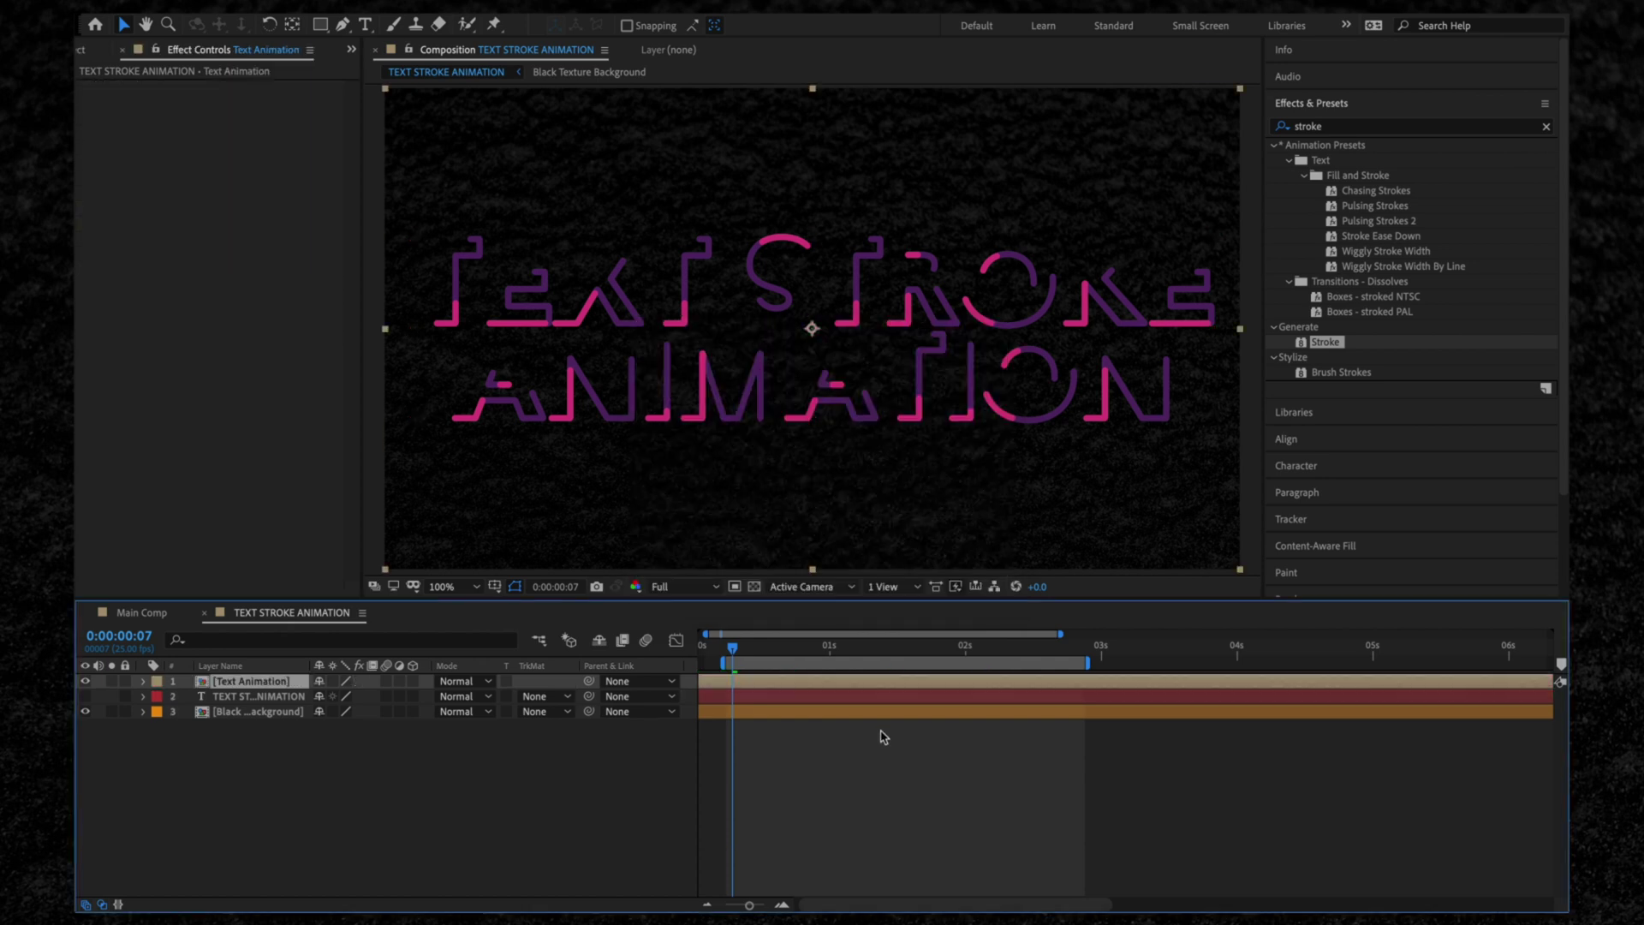
Check the outlines layers inside the Text Animation pre-comp, and return to the TEXT STROKE ANIMATION composition
double_click(788, 682)
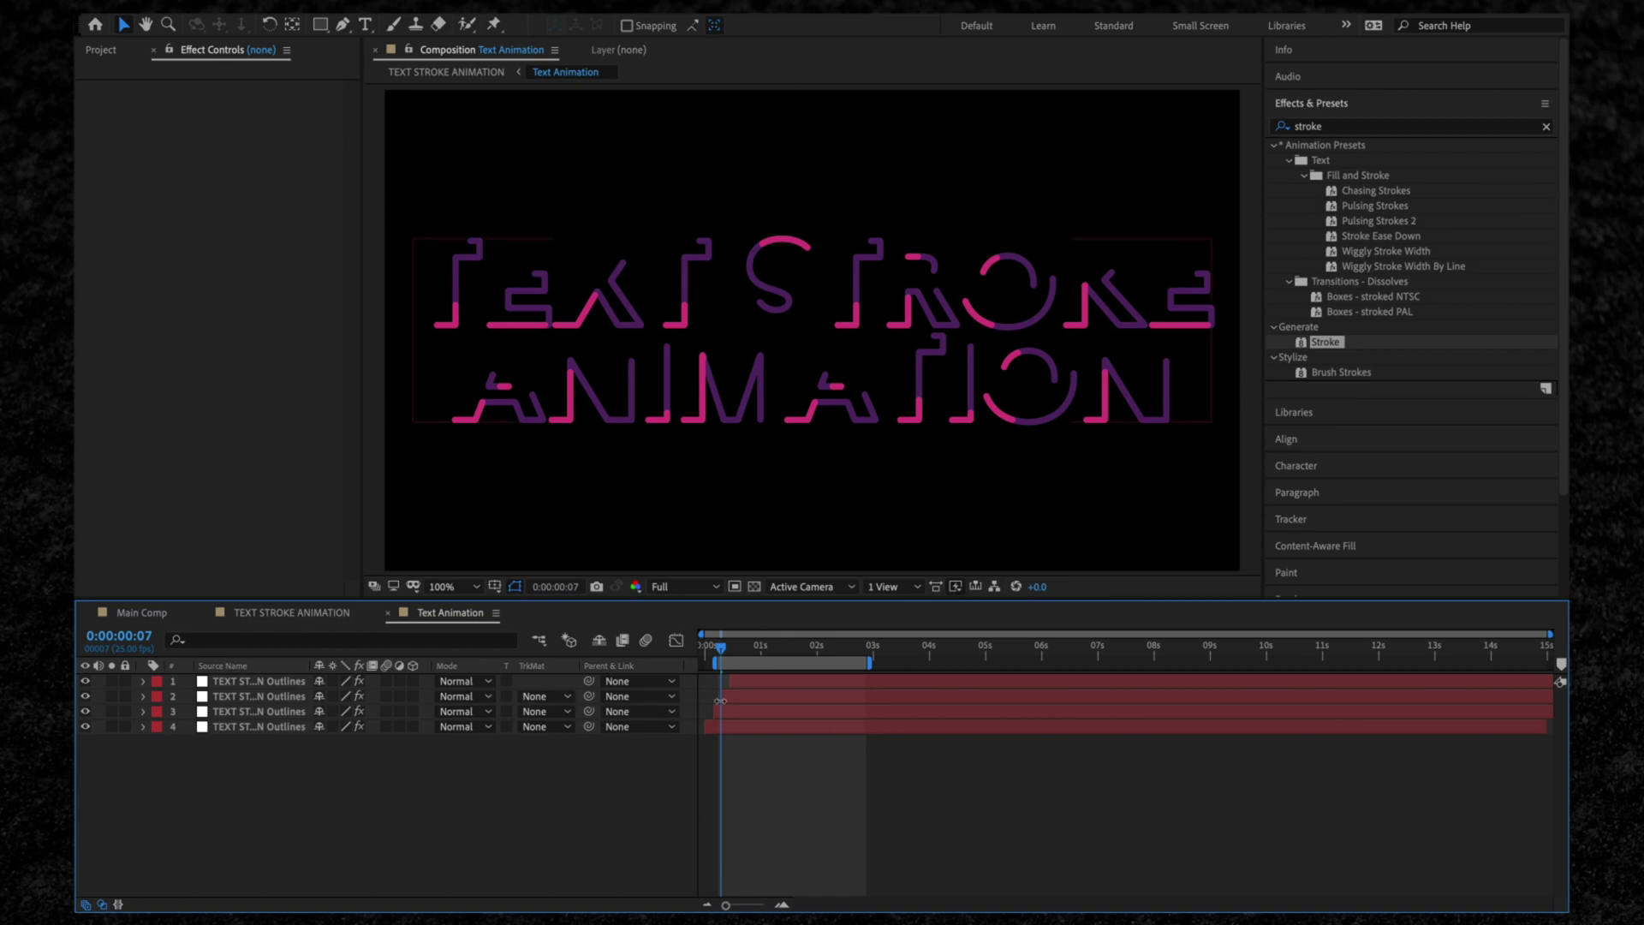
click(837, 726)
click(330, 613)
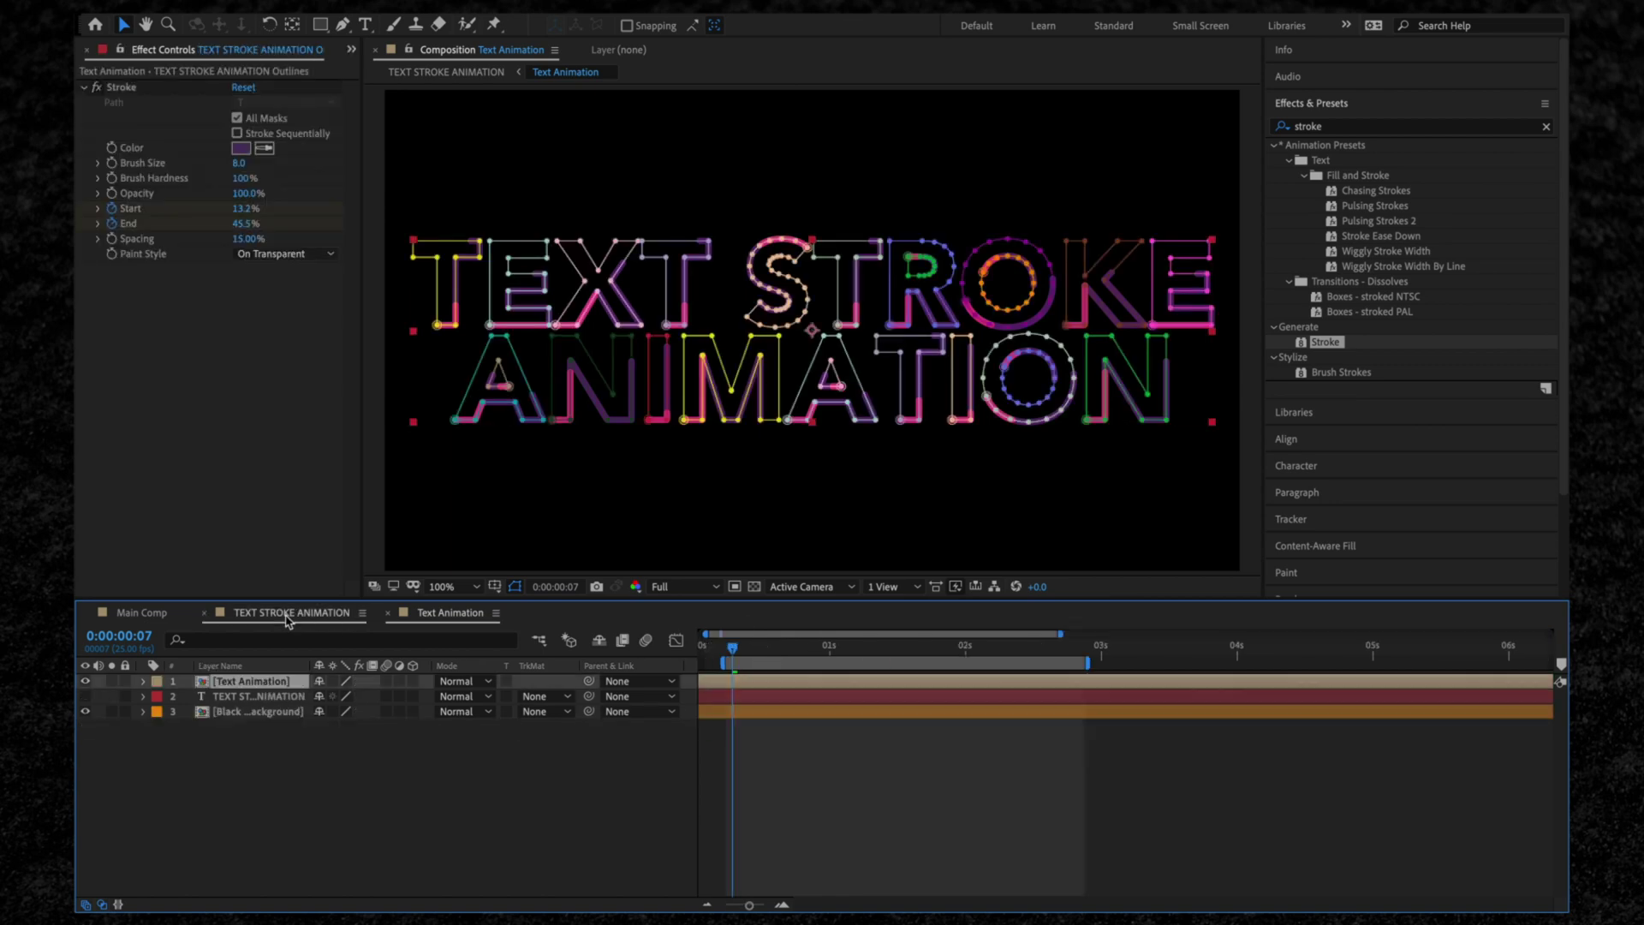
Trim the end of the Text Animation layer at 02:07
scroll(784, 723, left, 1)
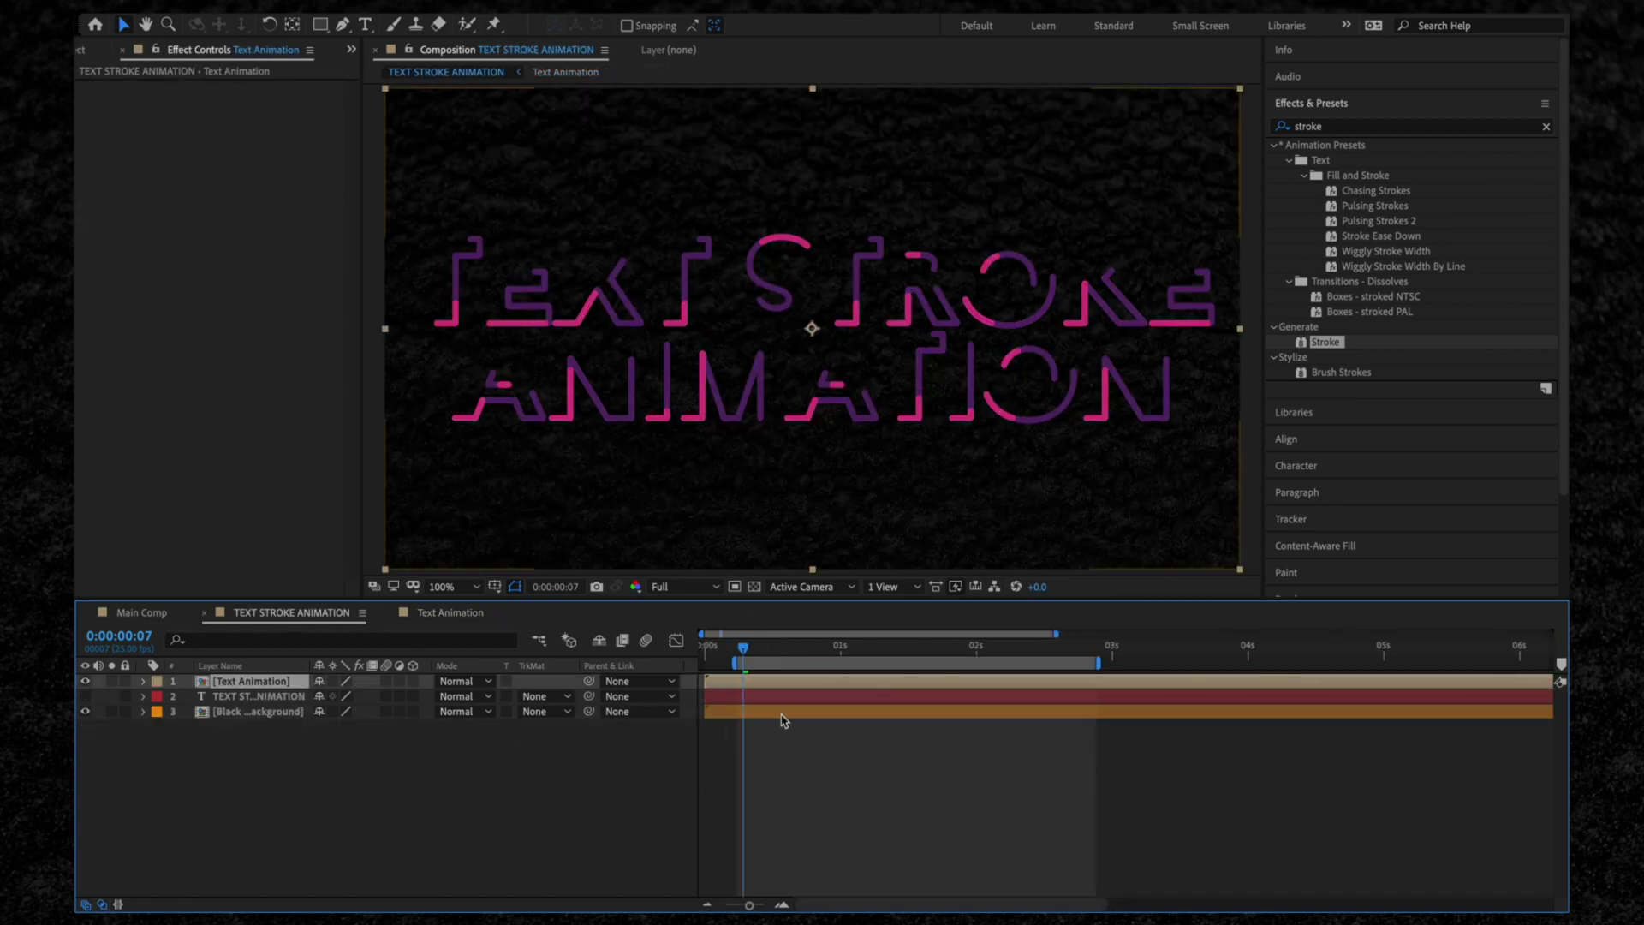
drag(835, 648, 1018, 661)
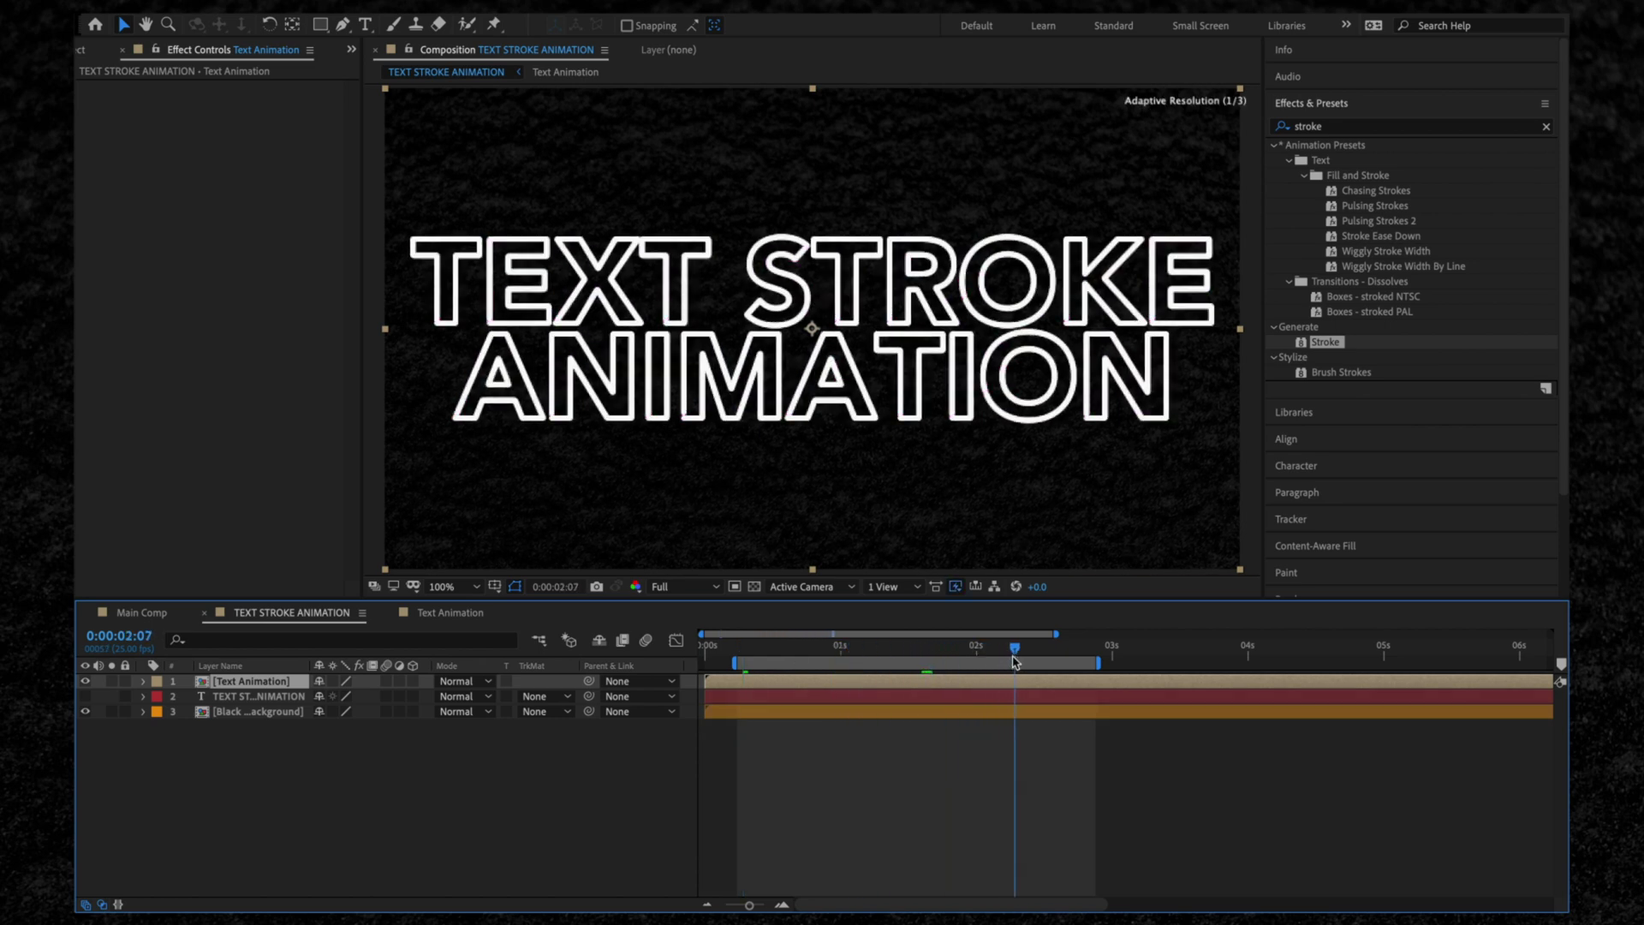
key(alt+bracketright)
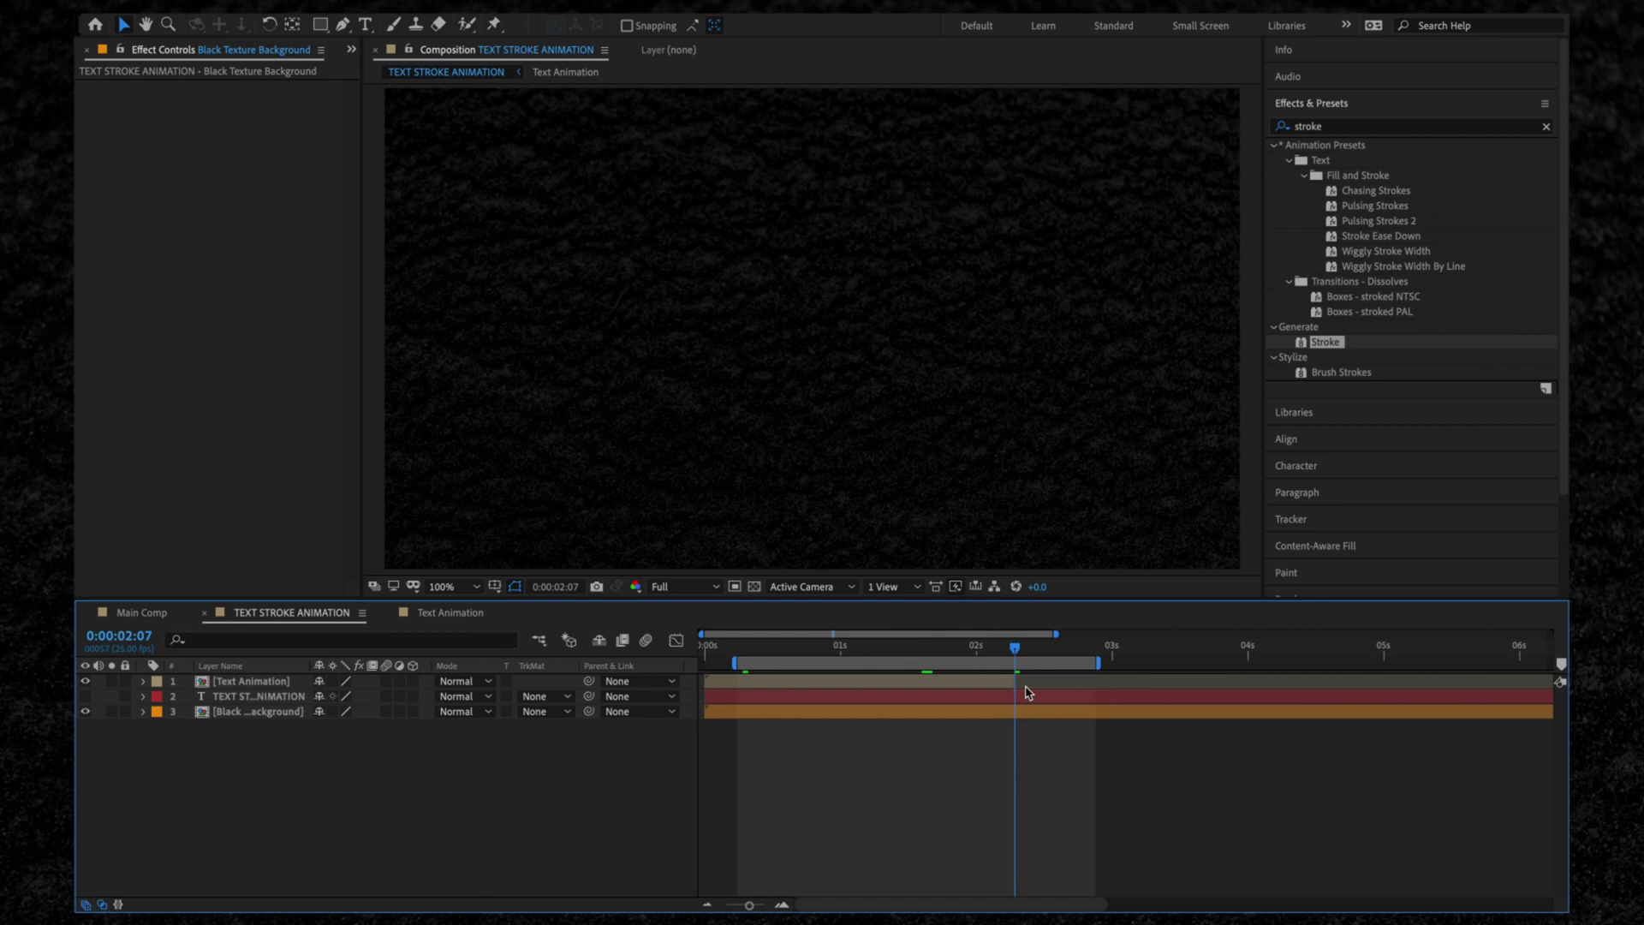
Time-reverse a duplicate of the Text Animation layer and place it directly after the original, starting at about 02:07
drag(950, 656, 899, 660)
key(super+d)
right_click(888, 685)
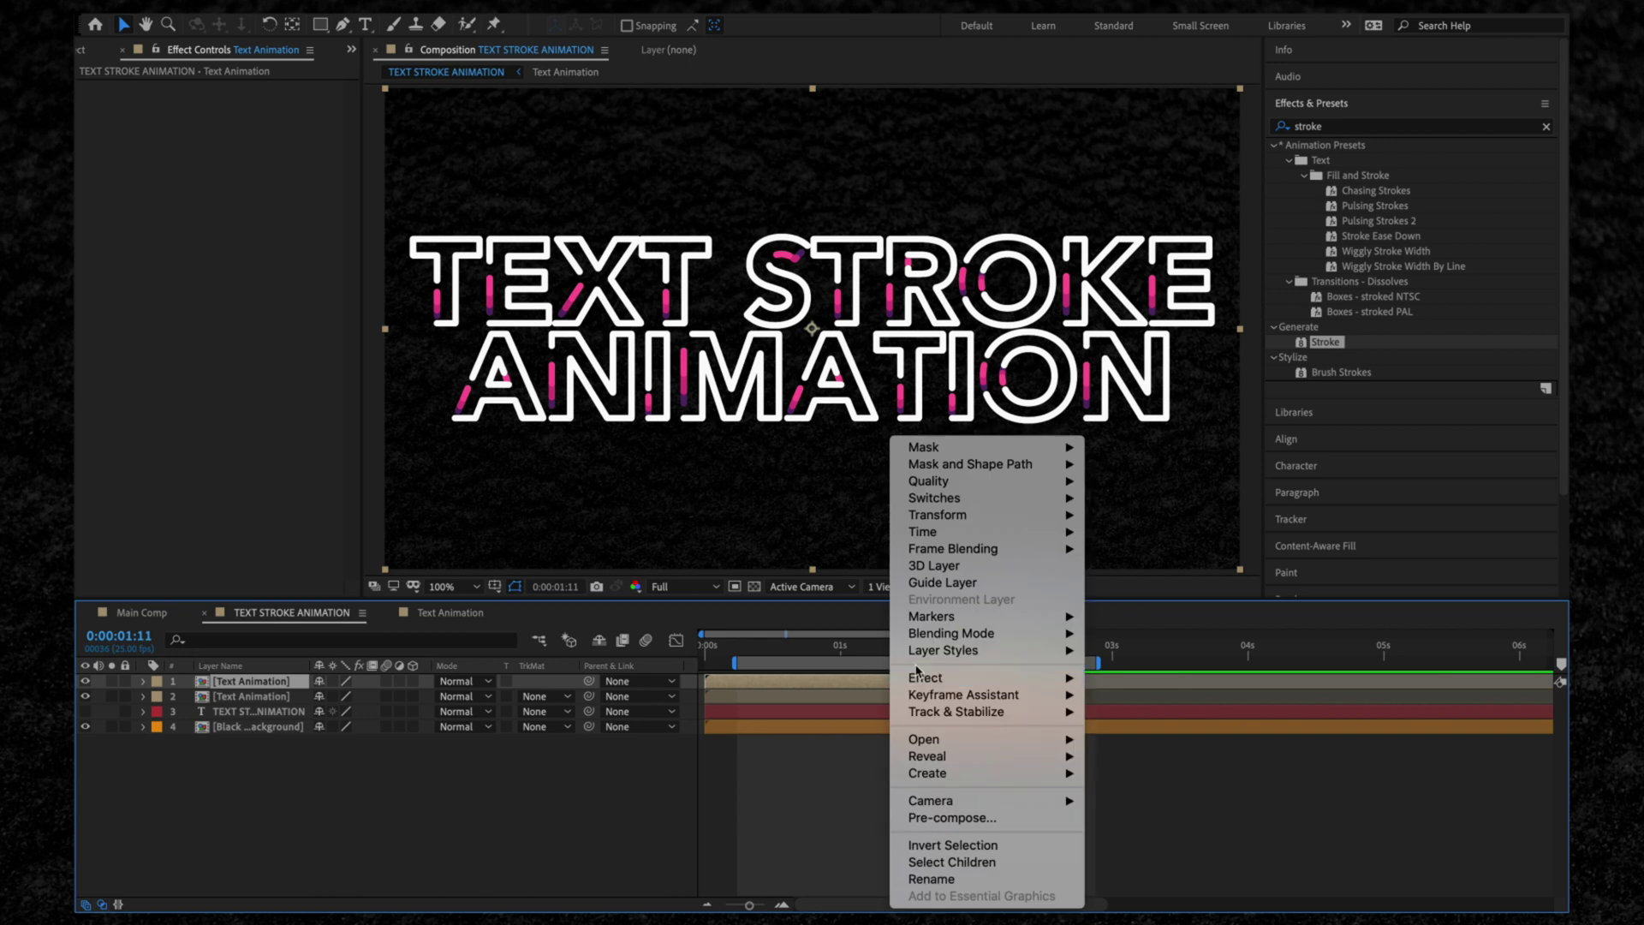
mouse_move(959, 532)
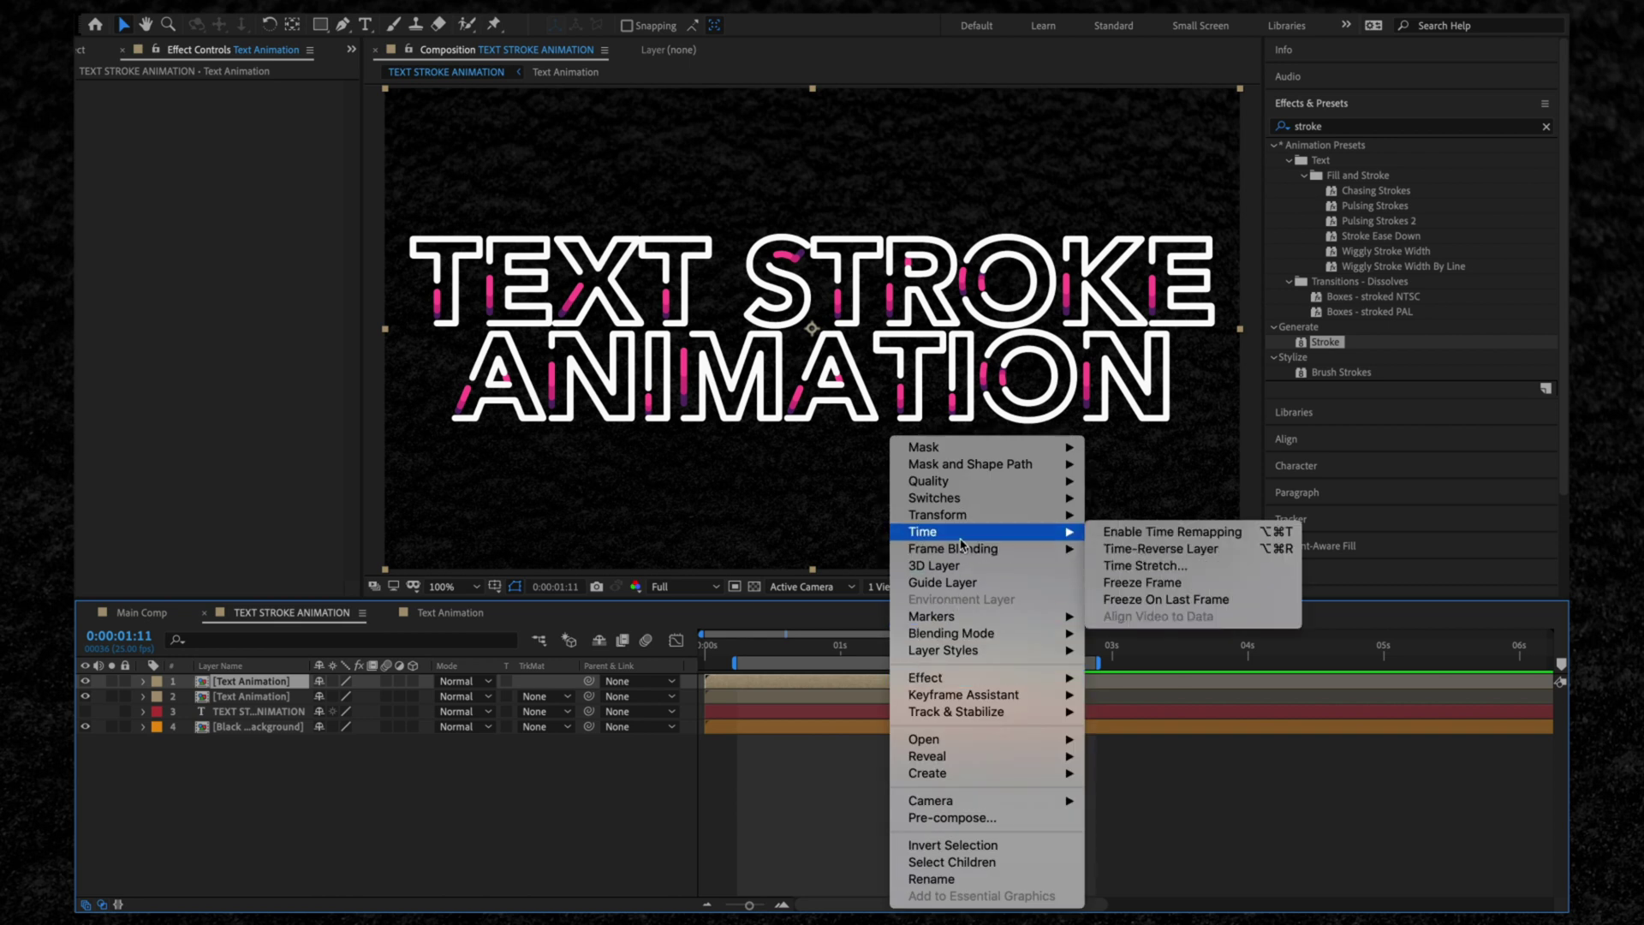
click(1150, 550)
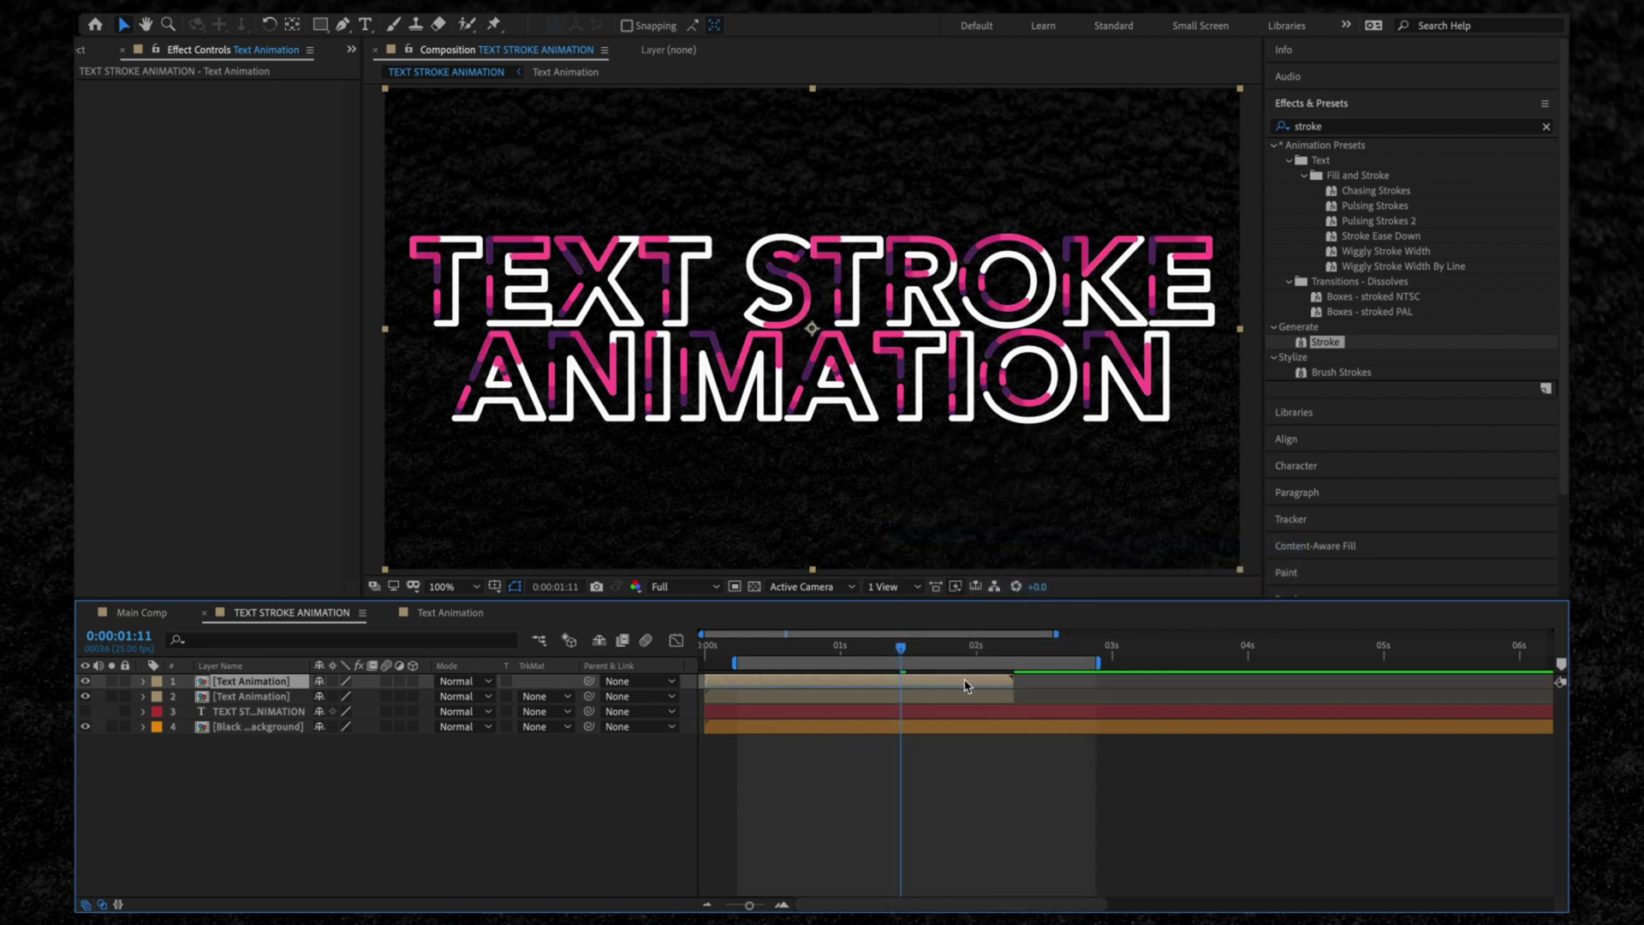
drag(965, 685, 1273, 692)
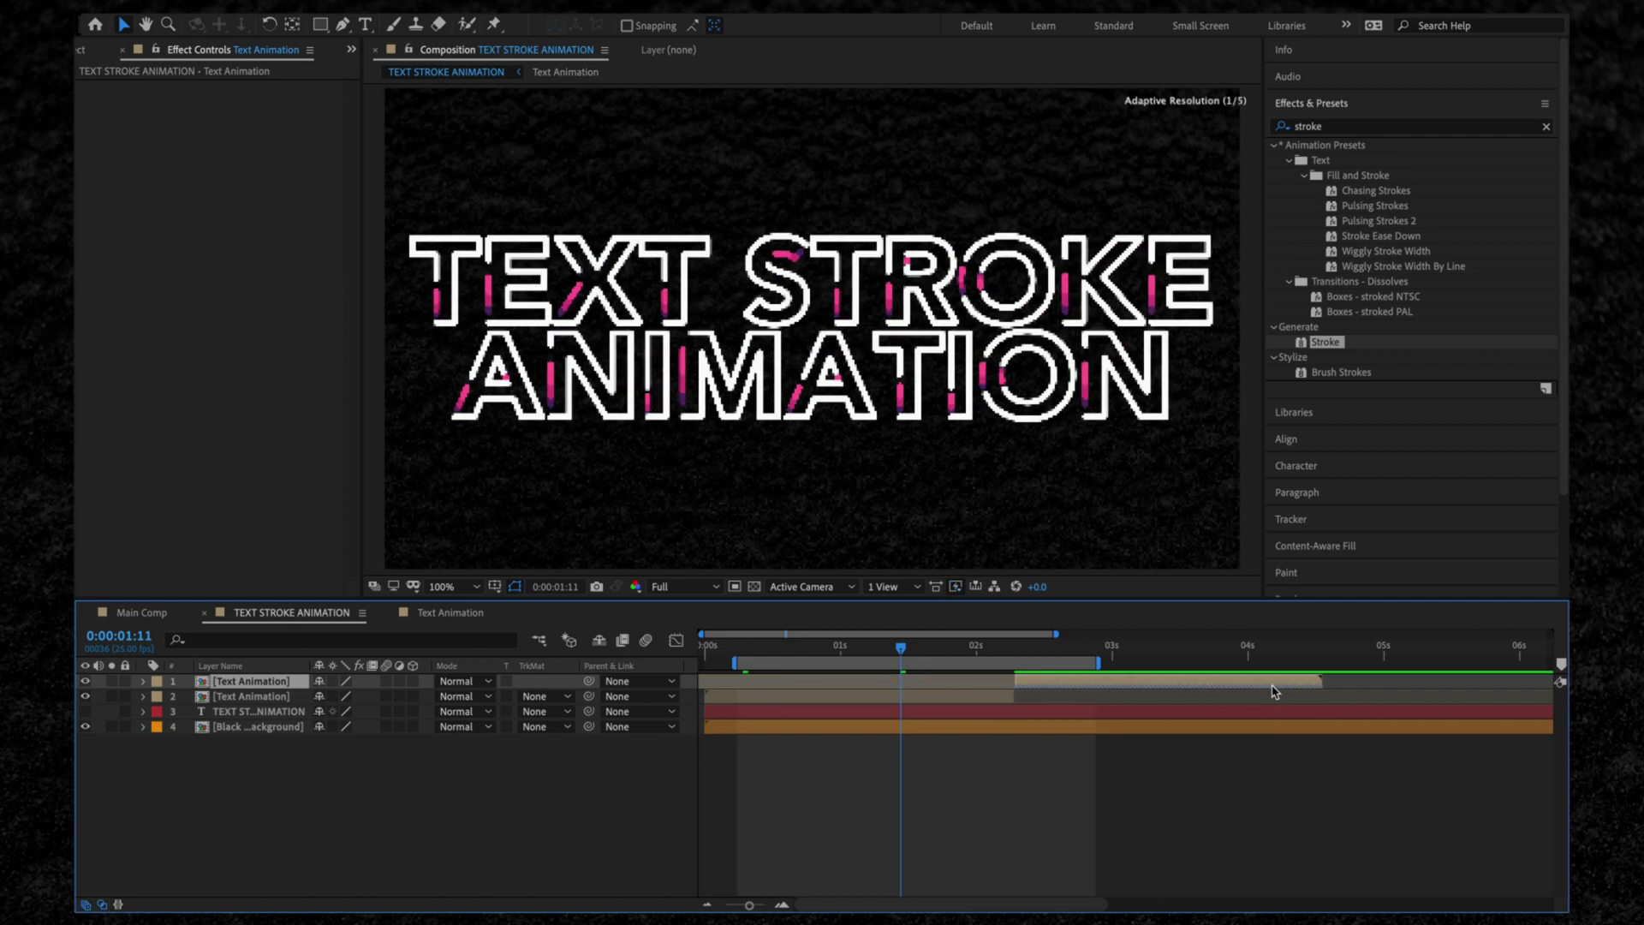
Set the work area to run from the composition start to the reversed copy's end at about 04:14, and preview from the beginning
drag(1006, 662, 1234, 657)
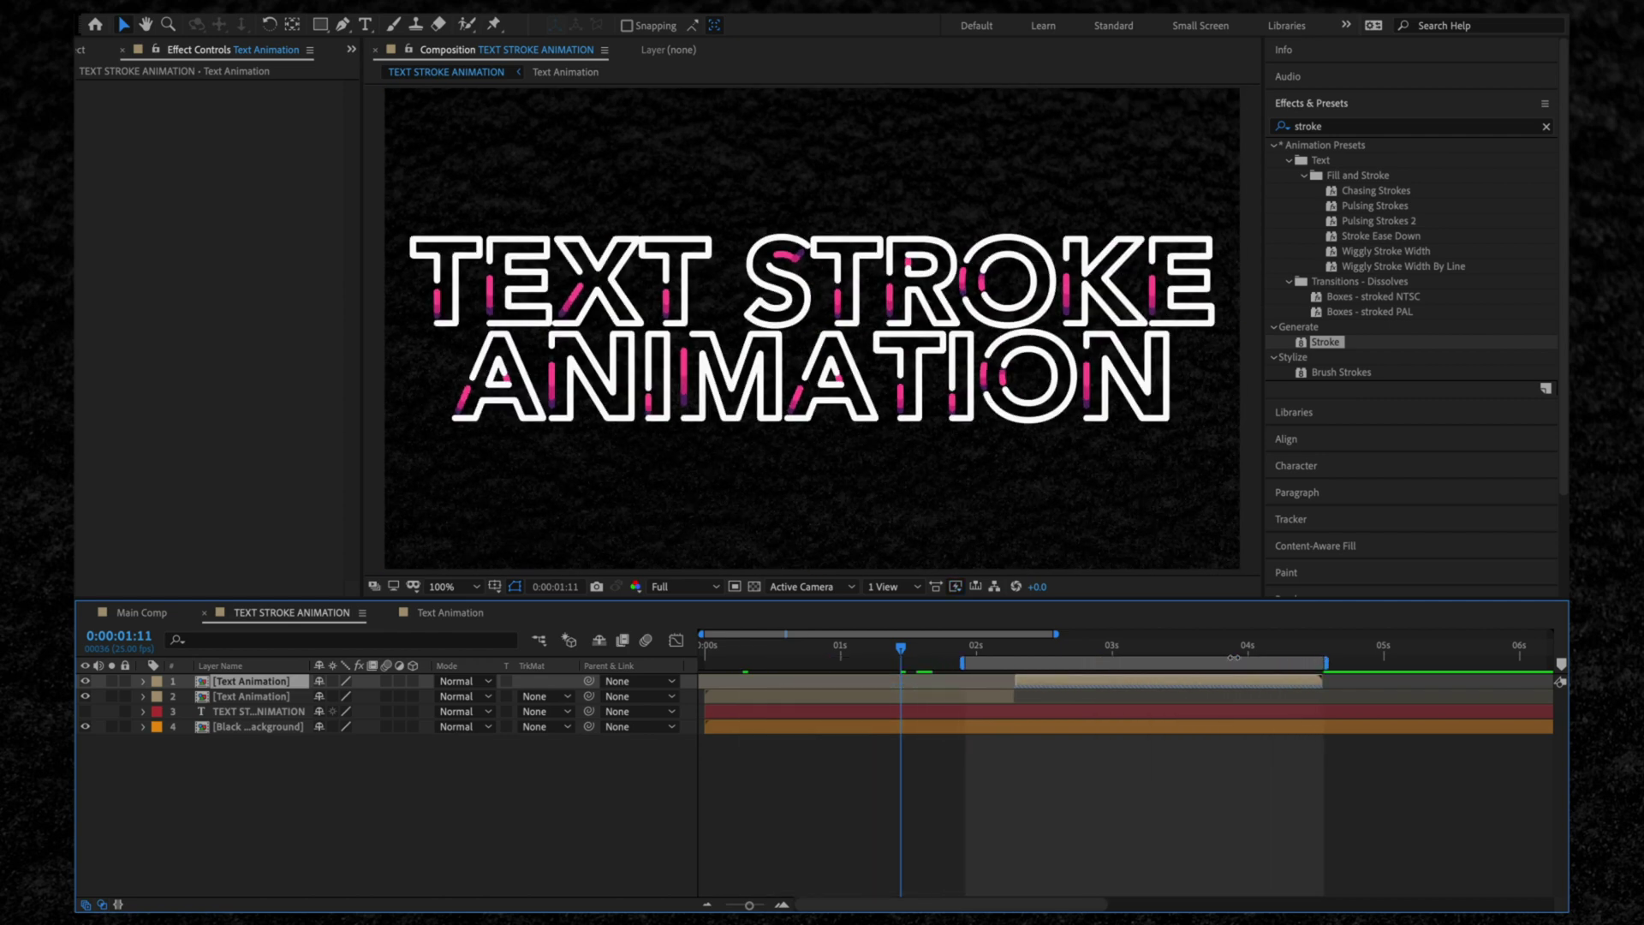
drag(956, 662, 702, 662)
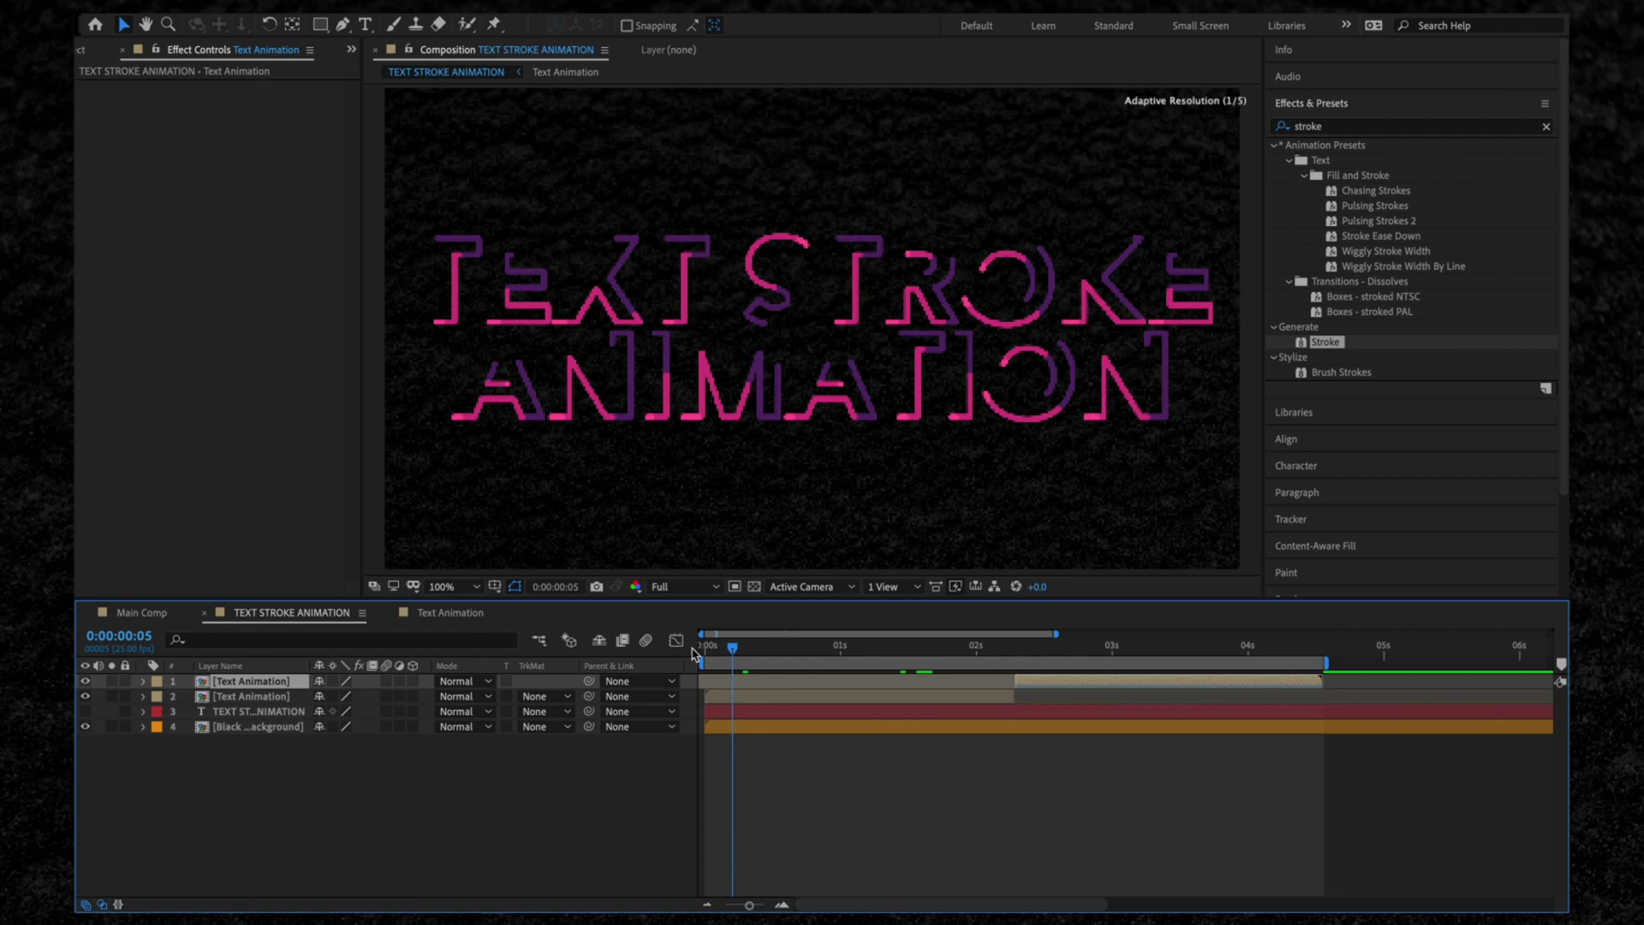
key(Home)
key(space)
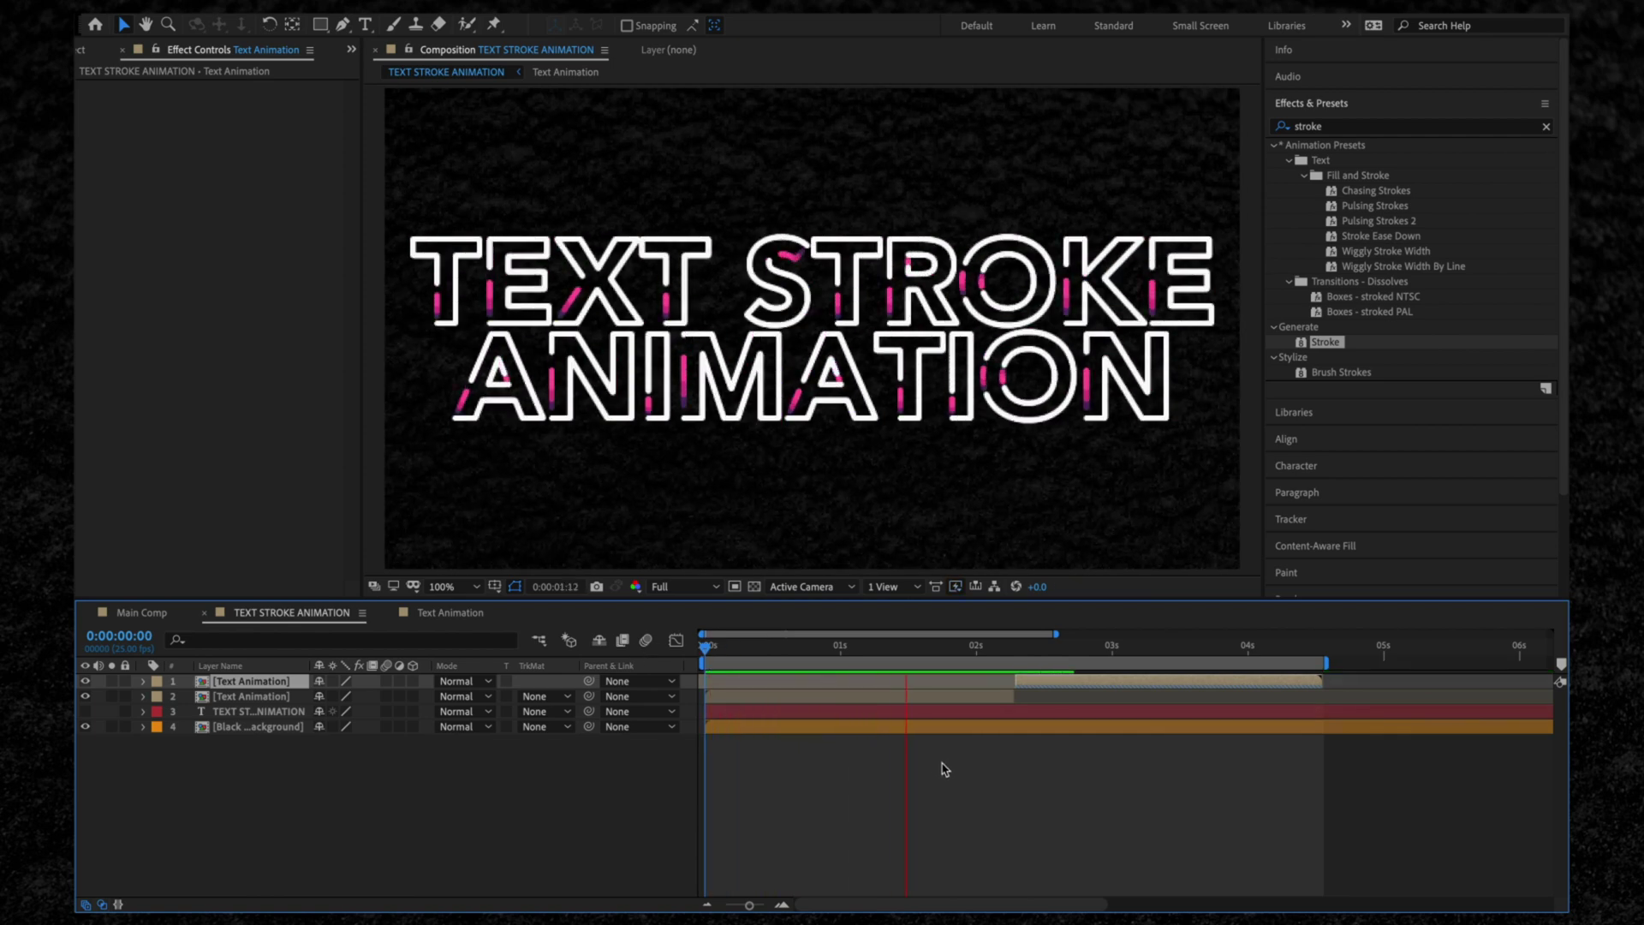